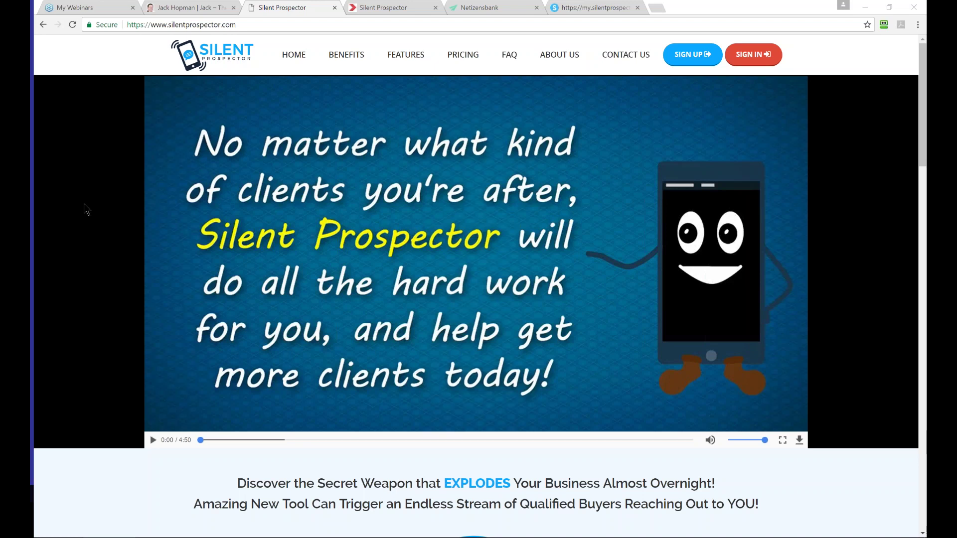
- Open the Silent Prospector account's white label domain order page and activate the domain name field
left_click(576, 8)
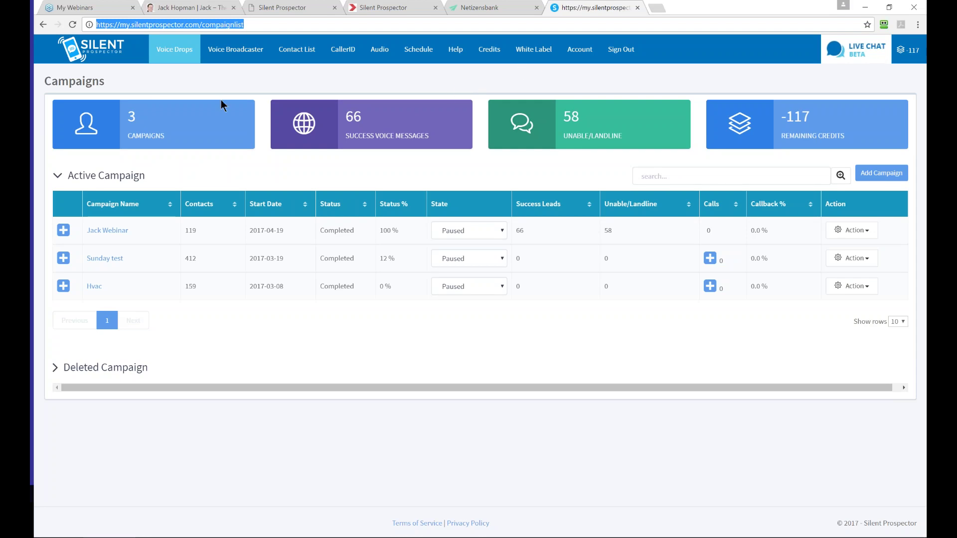
left_click(536, 61)
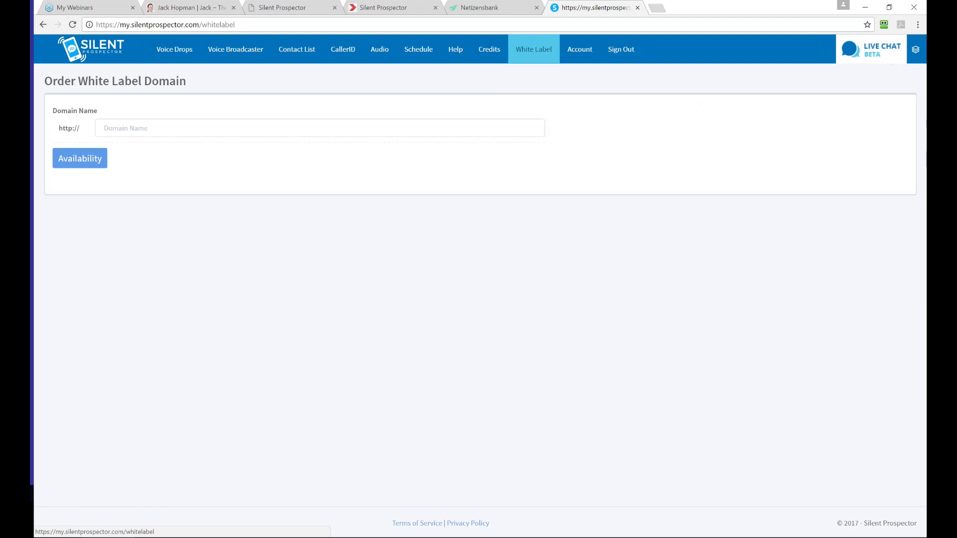
left_click(113, 131)
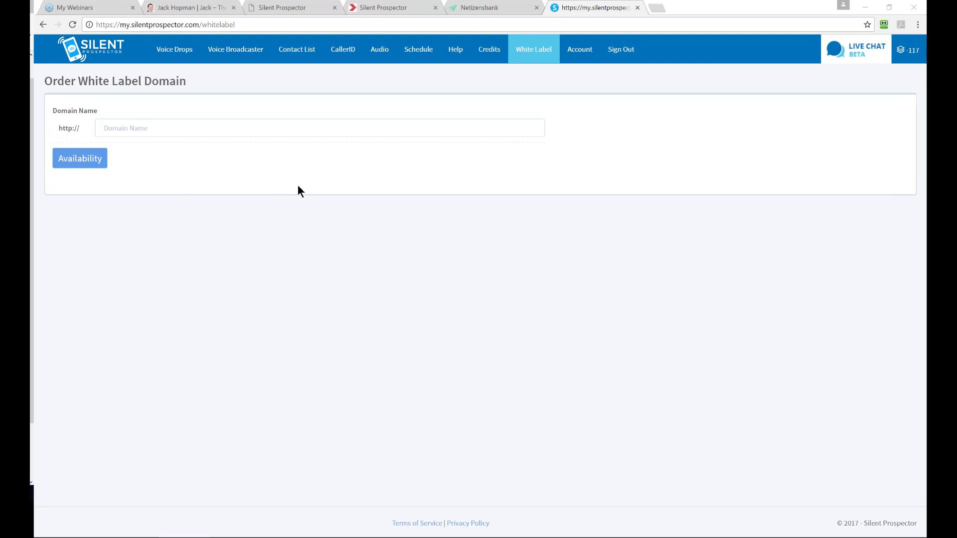
- Open easybizprospector.com in a new browser tab
left_click(658, 8)
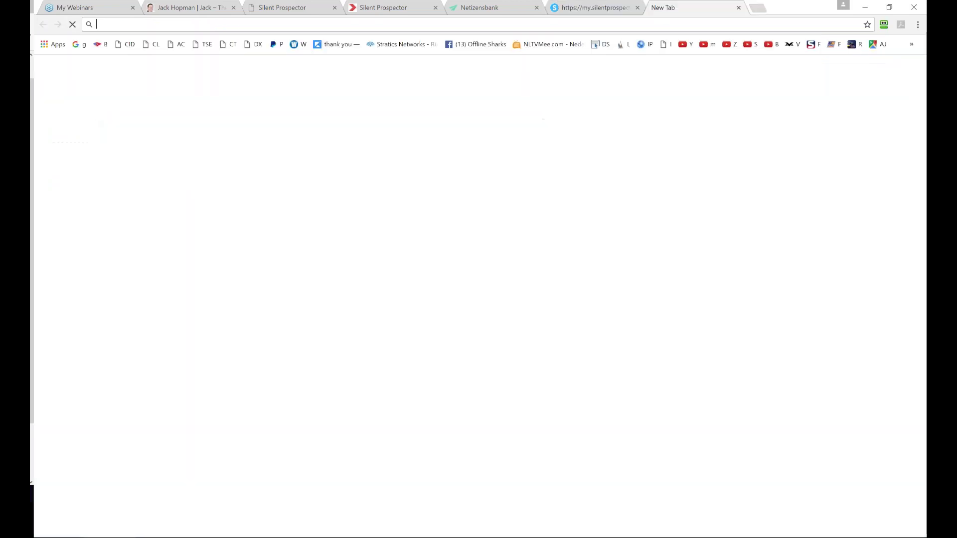
type("easybizprospector.com")
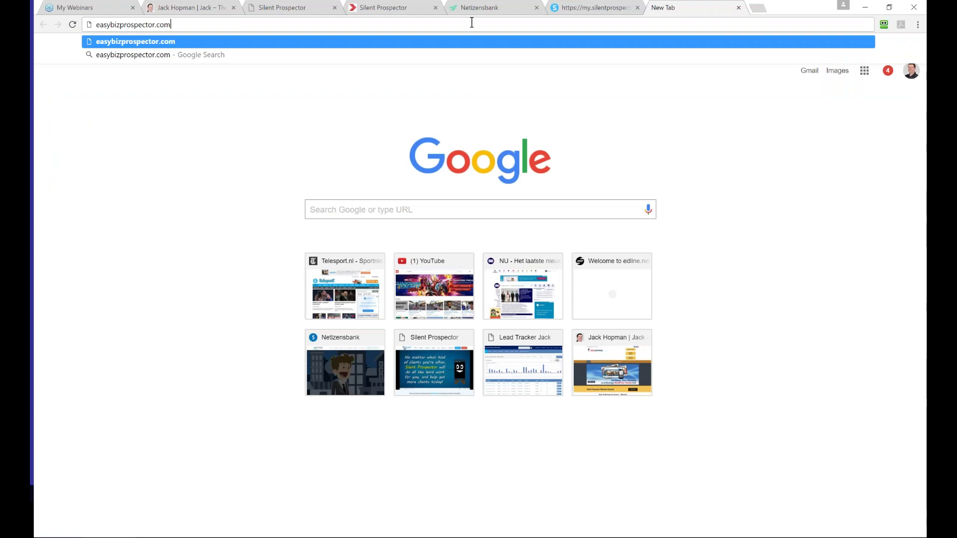
key("Return")
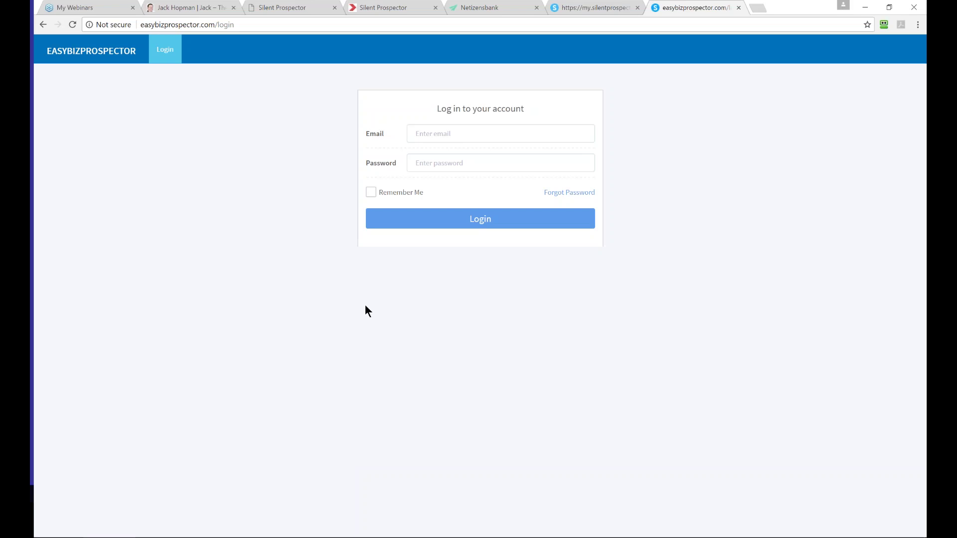
- Compare the white label domain order form with the easybizprospector.com login page and its web address
left_click(578, 7)
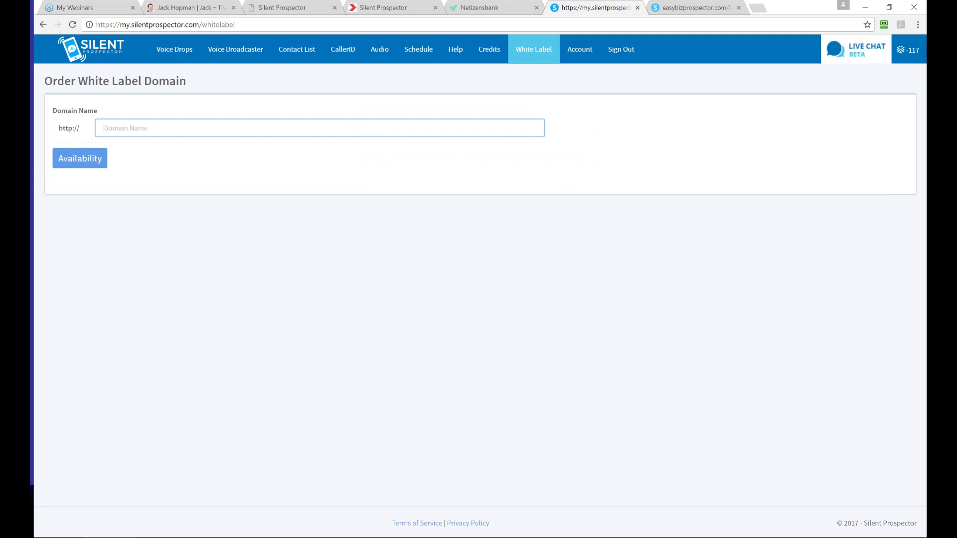
left_click(682, 6)
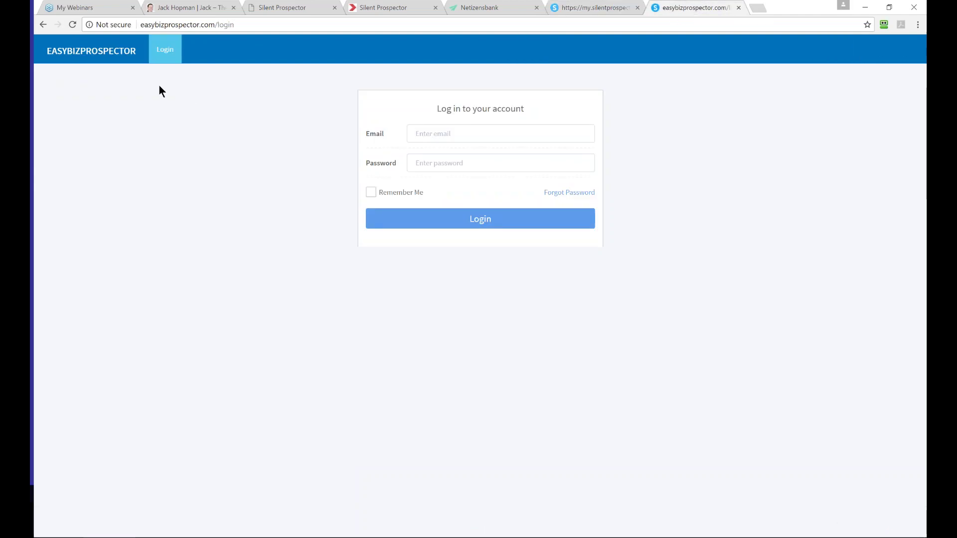
left_click_drag(243, 25, 140, 24)
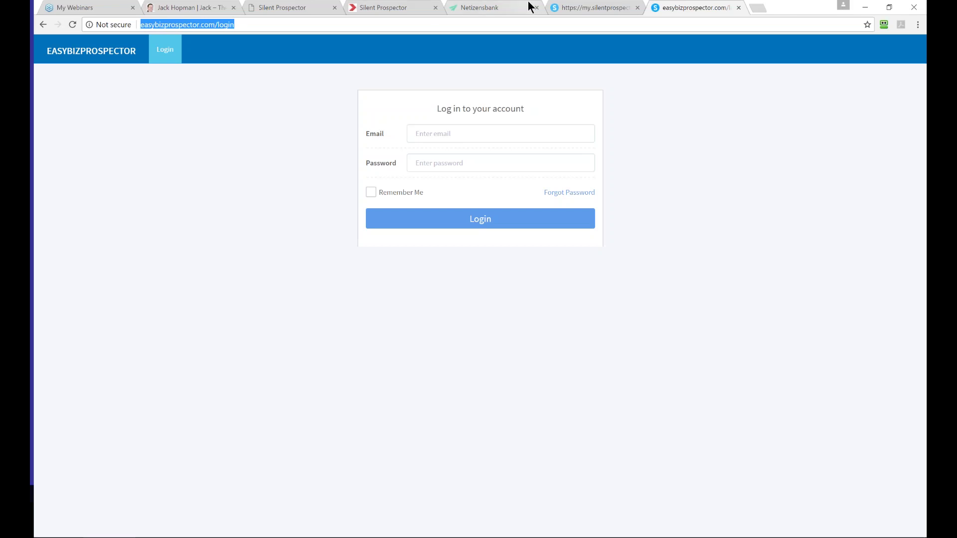
left_click(609, 9)
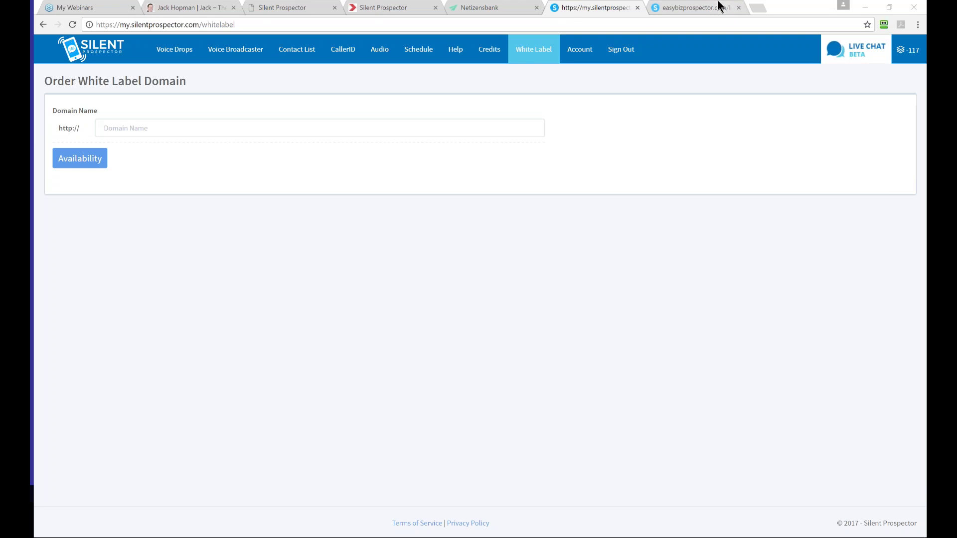
left_click(685, 10)
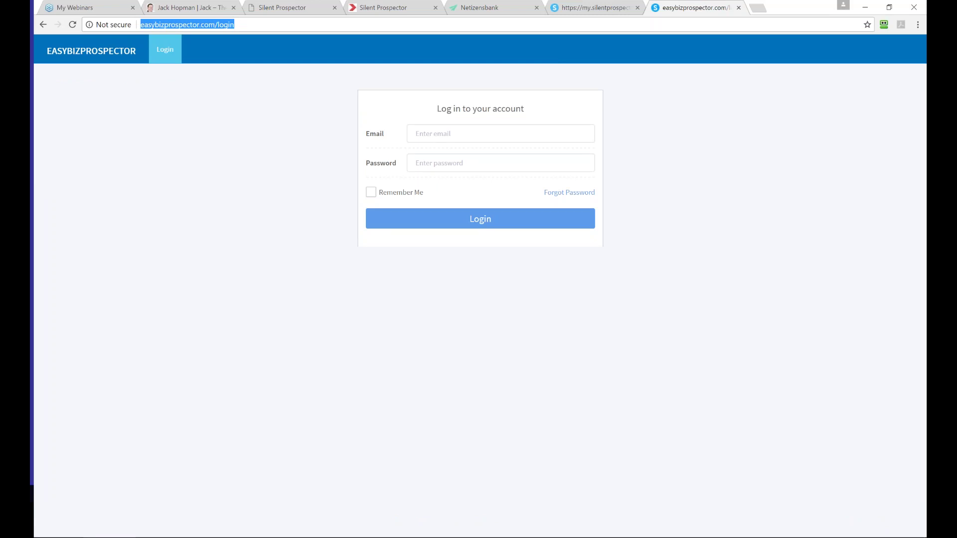
left_click(605, 8)
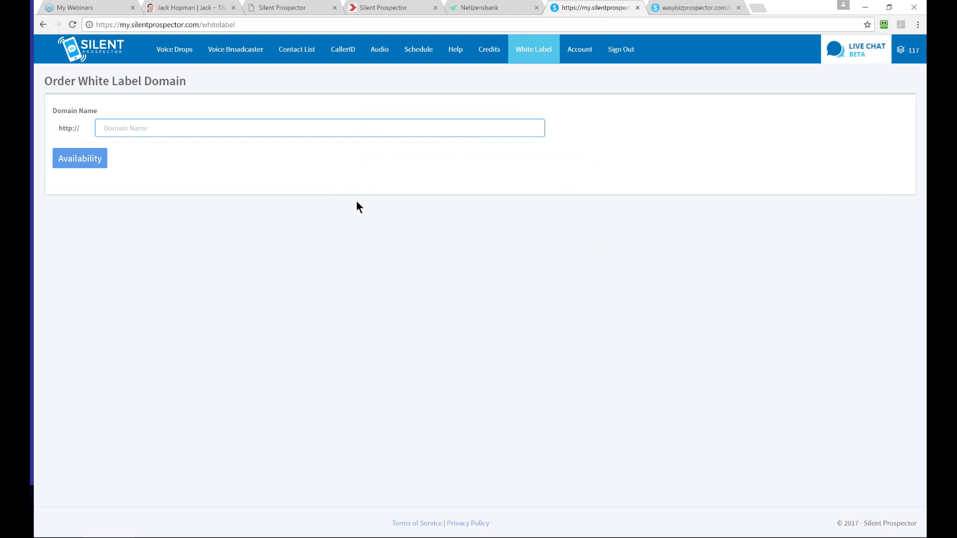
left_click(683, 7)
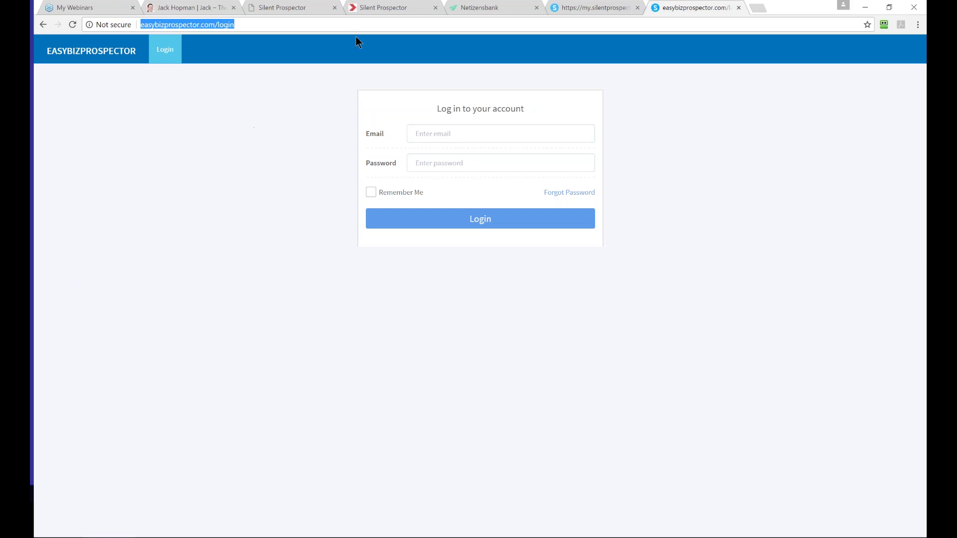
- Examine the web address and home page sections of the ltj3stock.com/silent-prospector template site
left_click(388, 9)
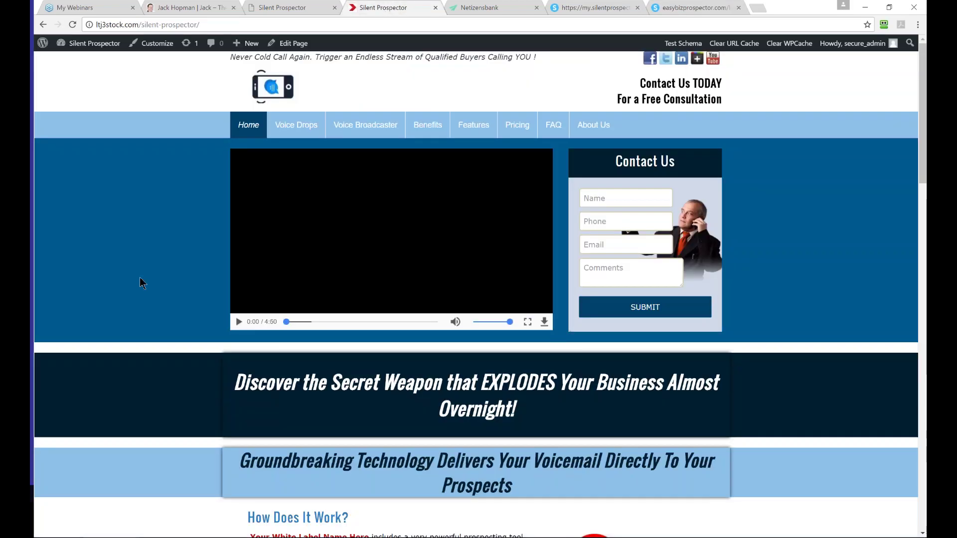
scroll(146, 257, "down", 5)
scroll(146, 250, "up", 5)
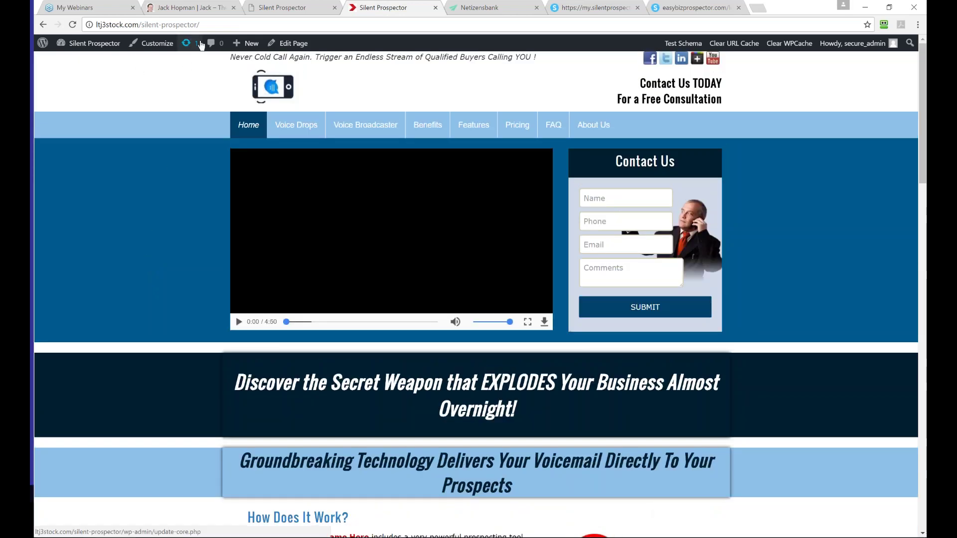
left_click_drag(200, 24, 62, 15)
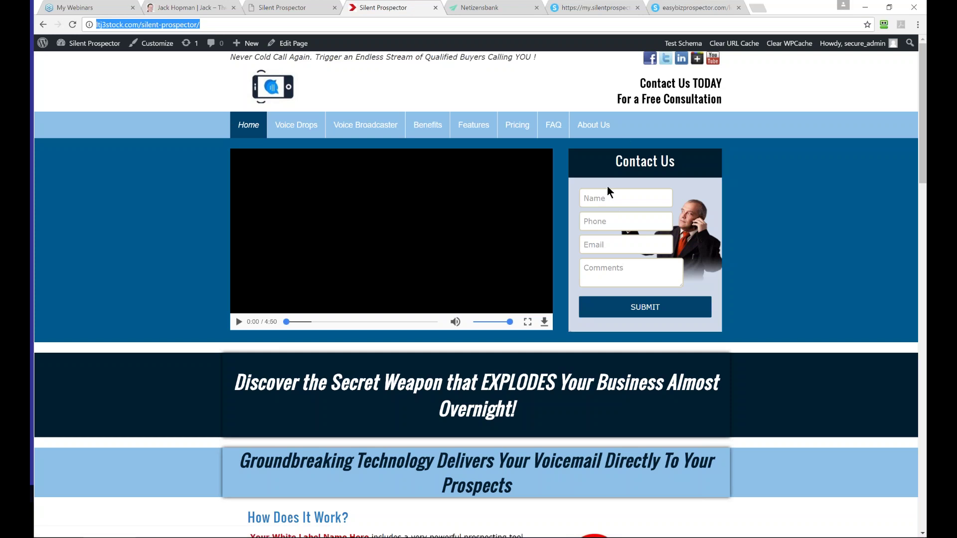
scroll(593, 212, "down", 2)
scroll(439, 234, "down", 3)
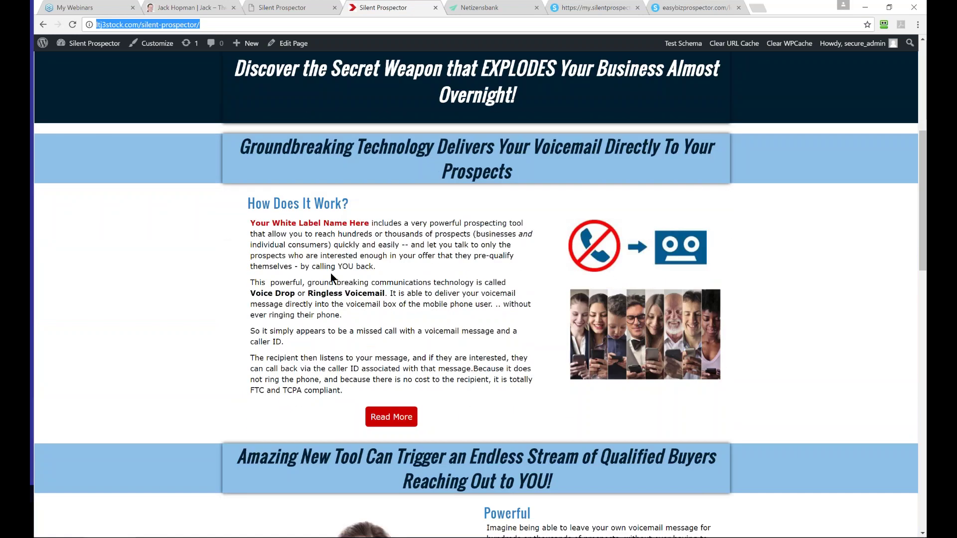
scroll(330, 273, "up", 2)
scroll(312, 274, "down", 5)
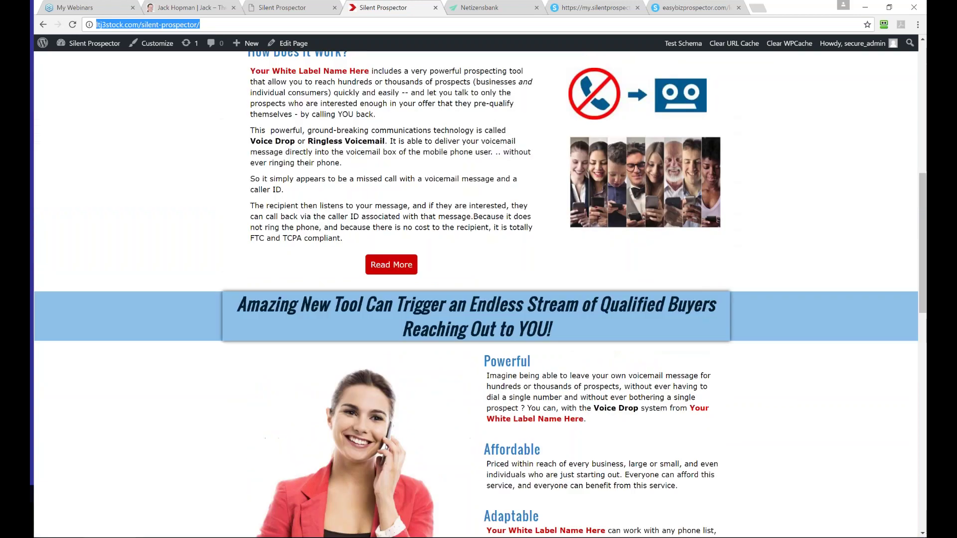
scroll(315, 269, "down", 7)
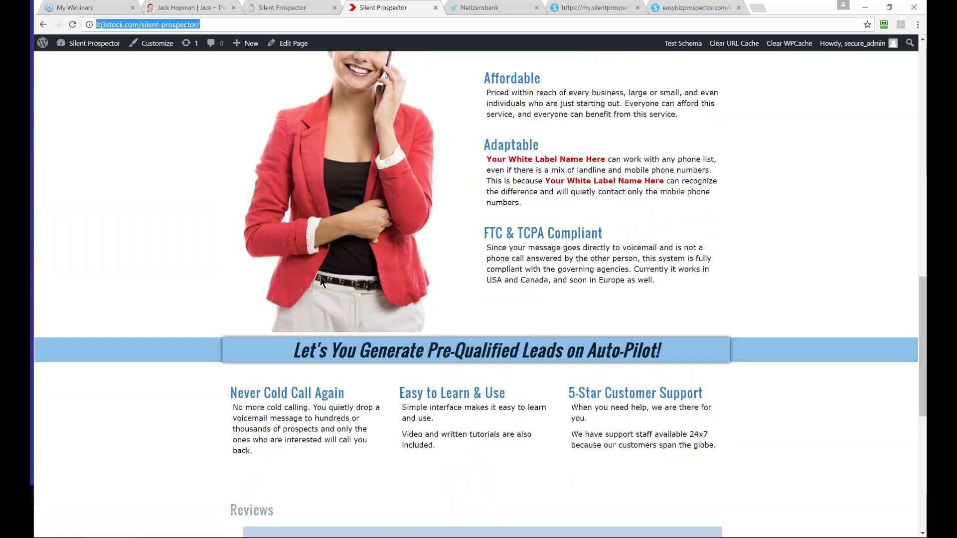
scroll(319, 273, "up", 10)
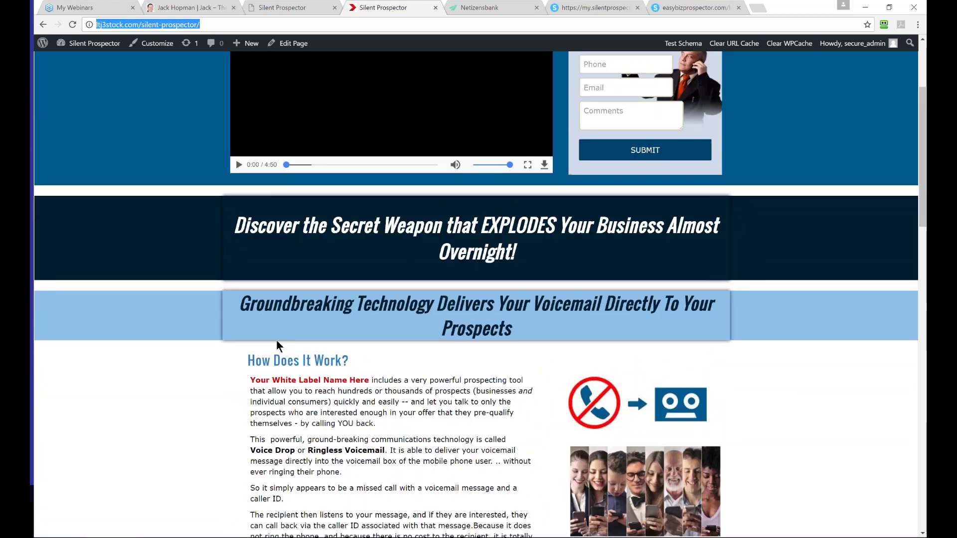
- Highlight the "Your White Label Name Here" placeholder under How Does It Work? and review its other occurrences on the home page
left_click_drag(250, 379, 369, 380)
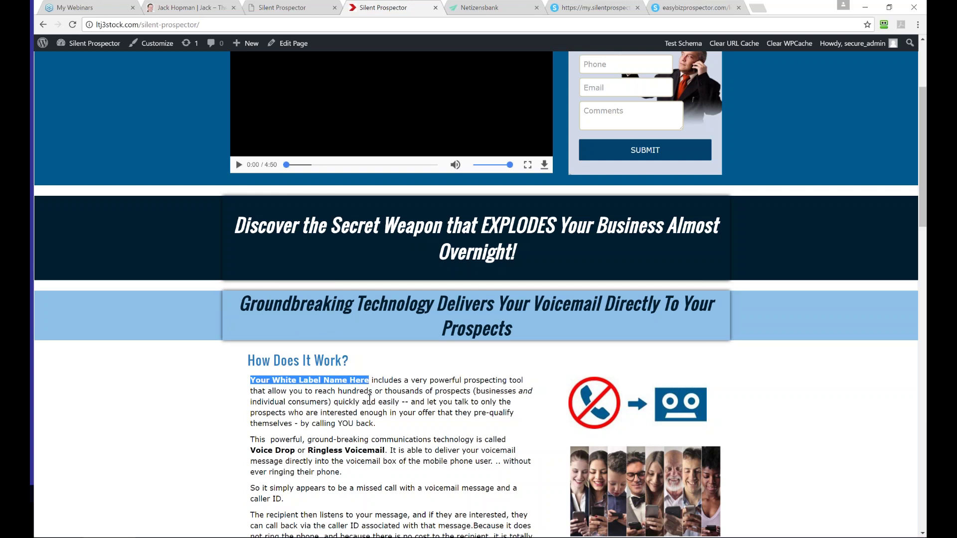
scroll(369, 399, "down", 8)
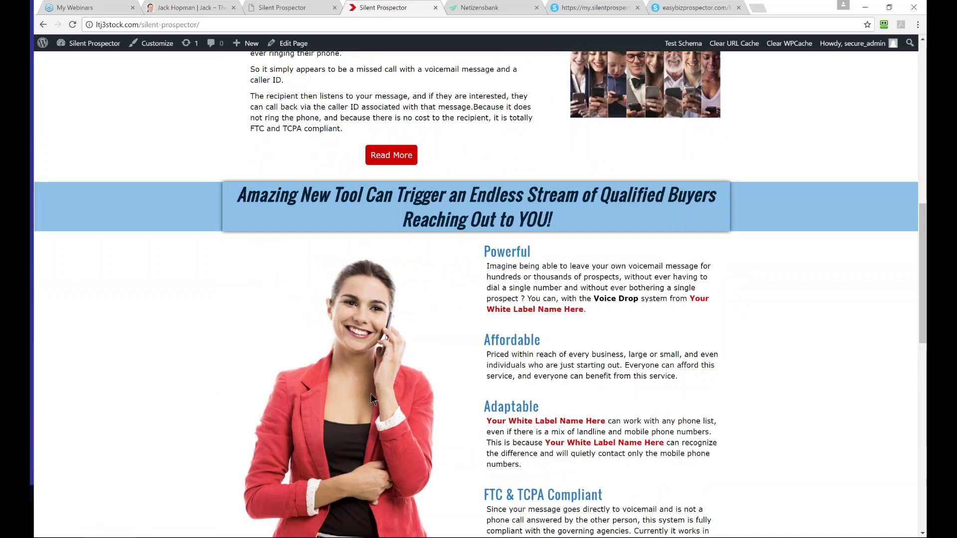
scroll(371, 394, "down", 6)
scroll(372, 390, "down", 6)
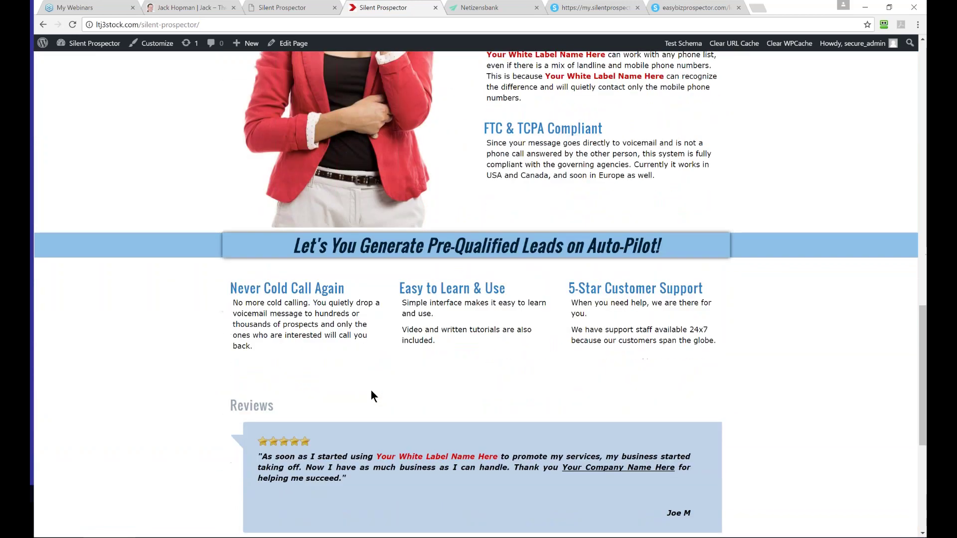
scroll(369, 389, "up", 7)
scroll(367, 387, "up", 17)
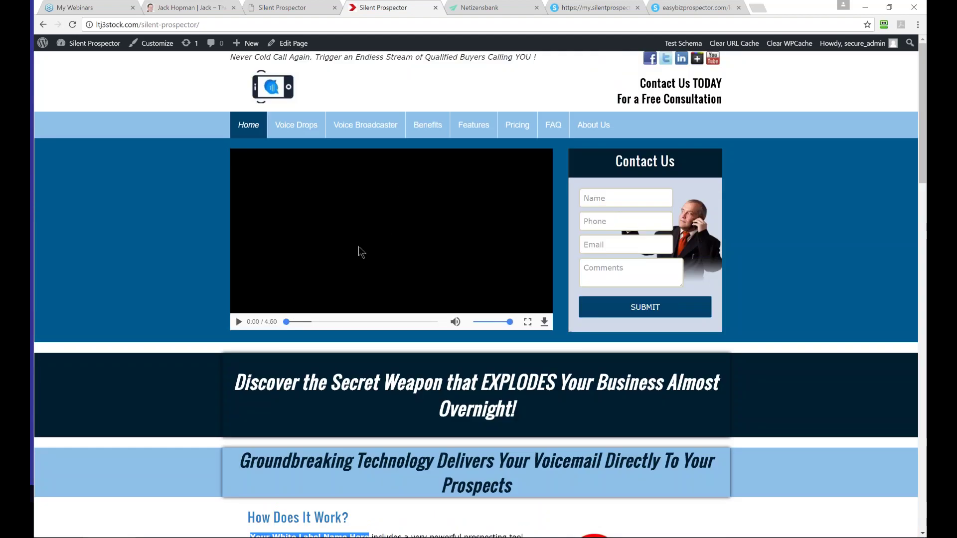
- Review the template site's Pricing page, including the Starter and Business plans and their purchase options
left_click(522, 129)
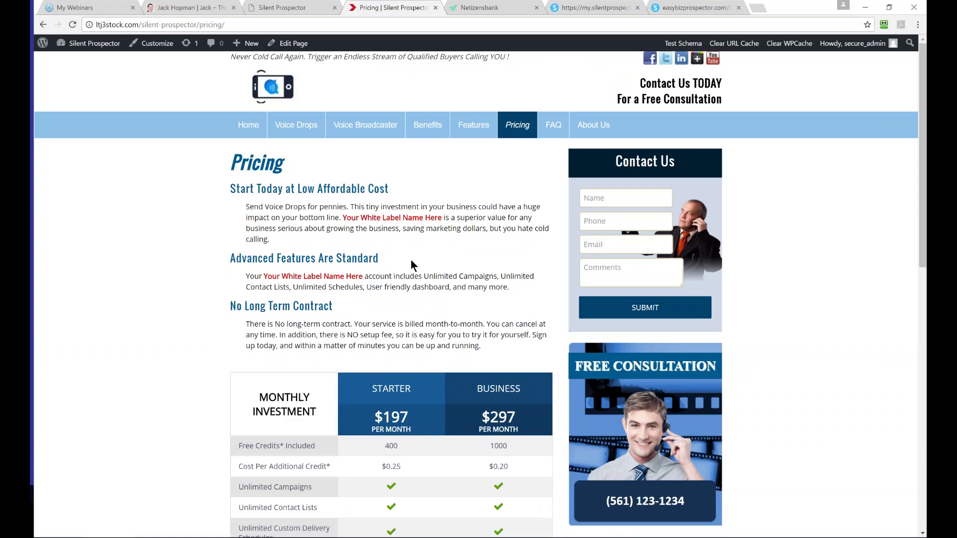
scroll(410, 254, "down", 4)
scroll(406, 282, "down", 3)
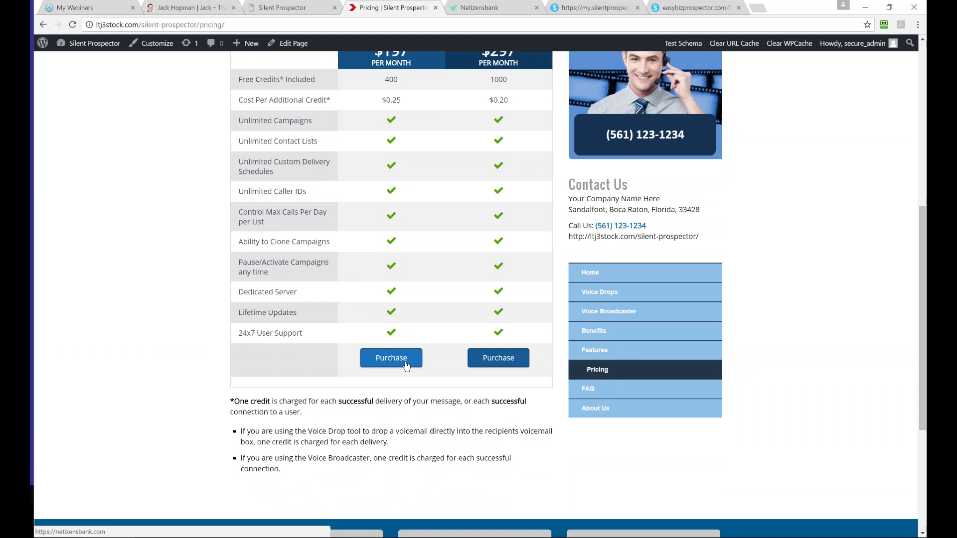
scroll(396, 369, "up", 7)
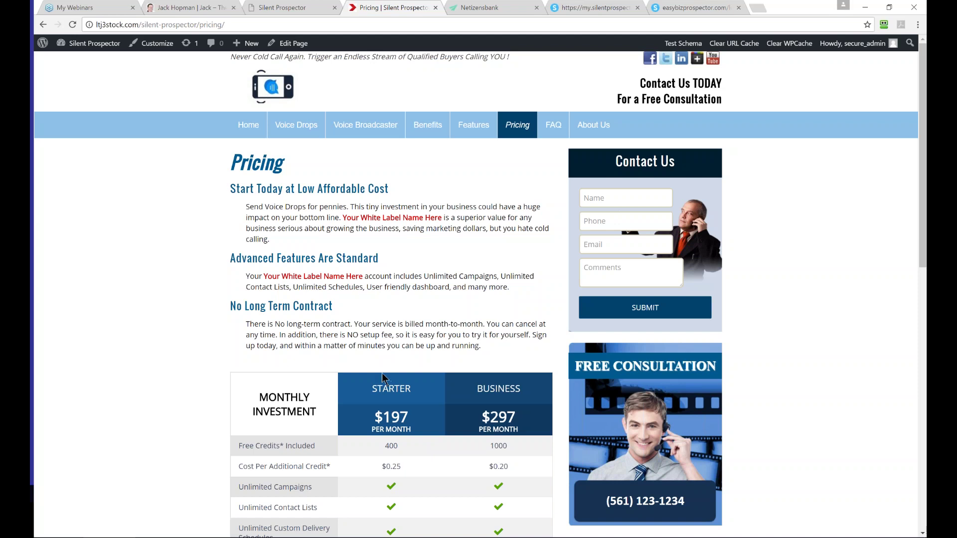
- Return to the template site's home page and open its WordPress dashboard
left_click(249, 125)
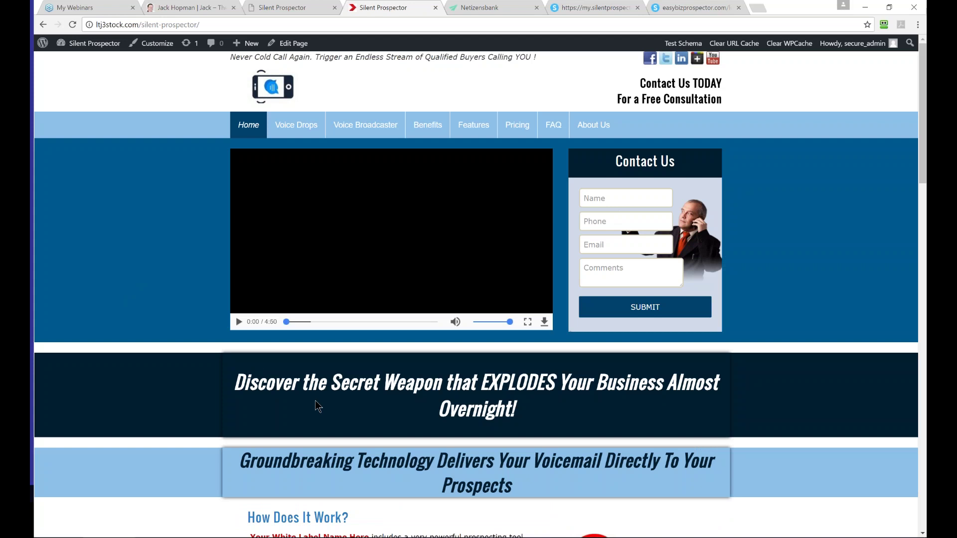
scroll(317, 406, "down", 5)
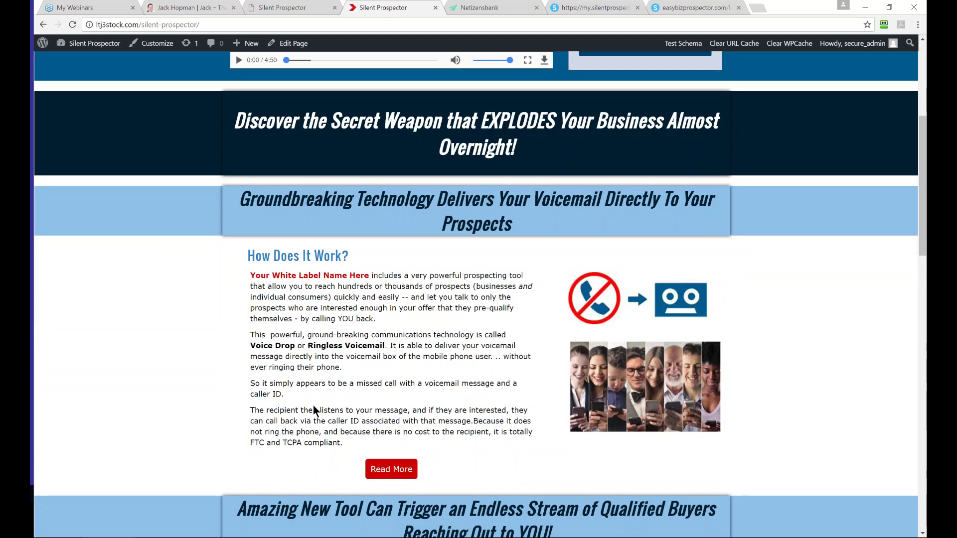
scroll(314, 410, "up", 5)
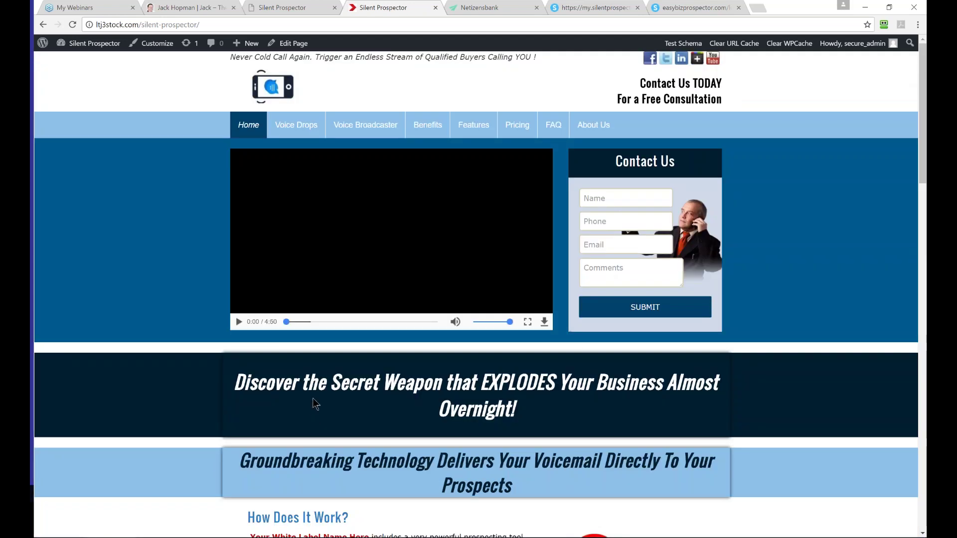
mouse_move(79, 53)
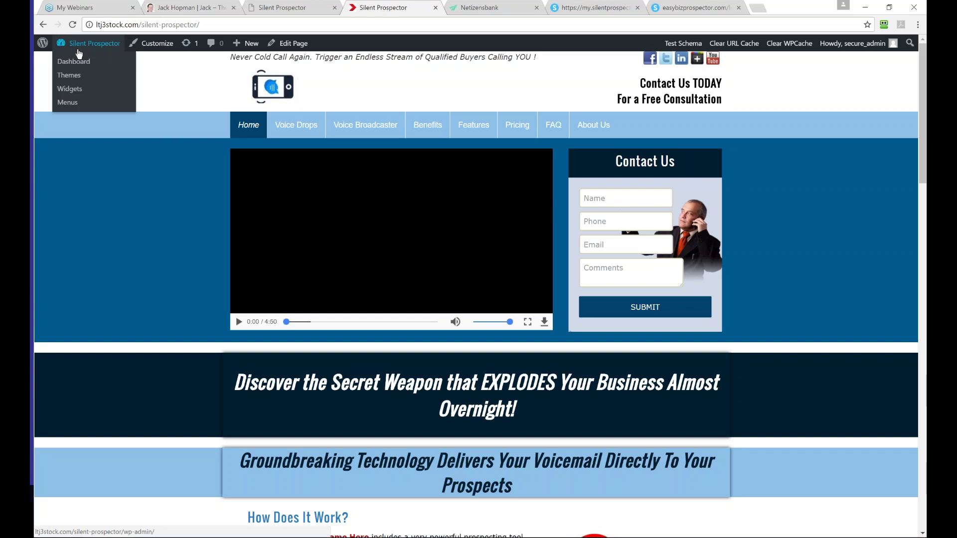
left_click(72, 62)
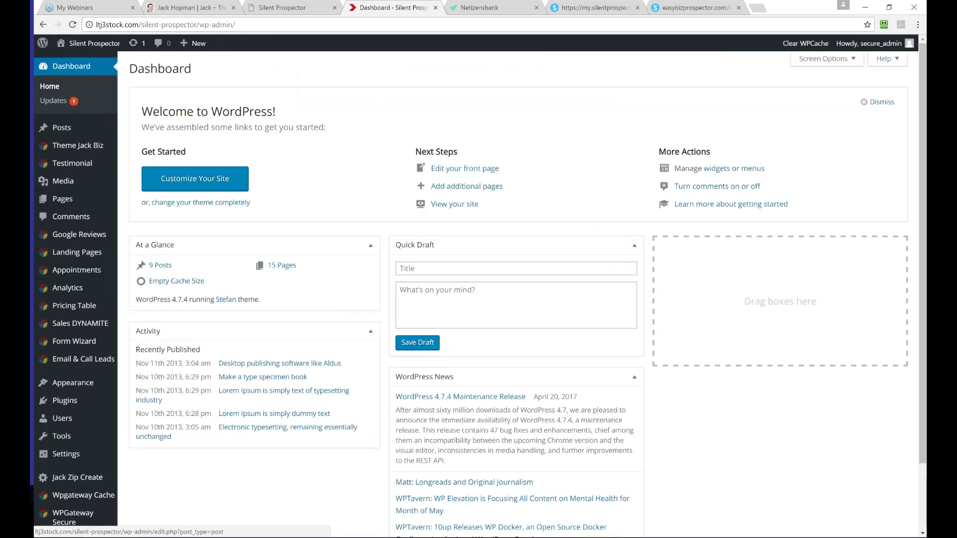
- Open the Contact settings of Theme Jack Biz and expand the "README TIPS FOR White Label CUSTOMIZING" information block
mouse_move(75, 145)
left_click(149, 148)
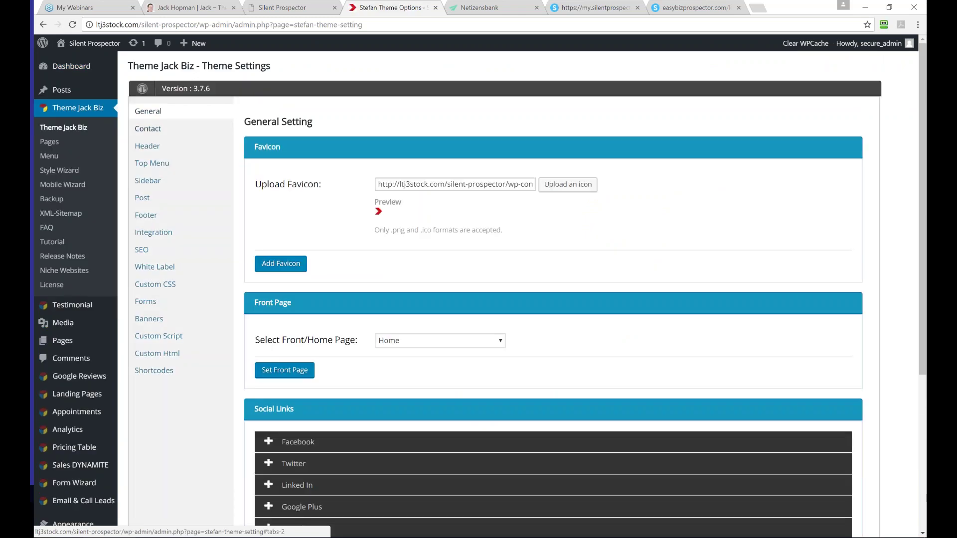
left_click(146, 130)
scroll(241, 319, "down", 5)
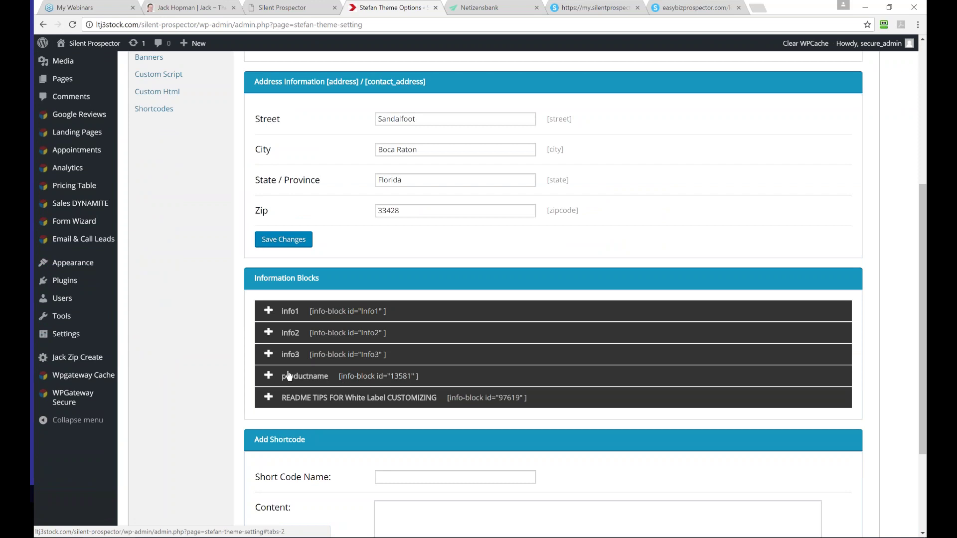
left_click(269, 399)
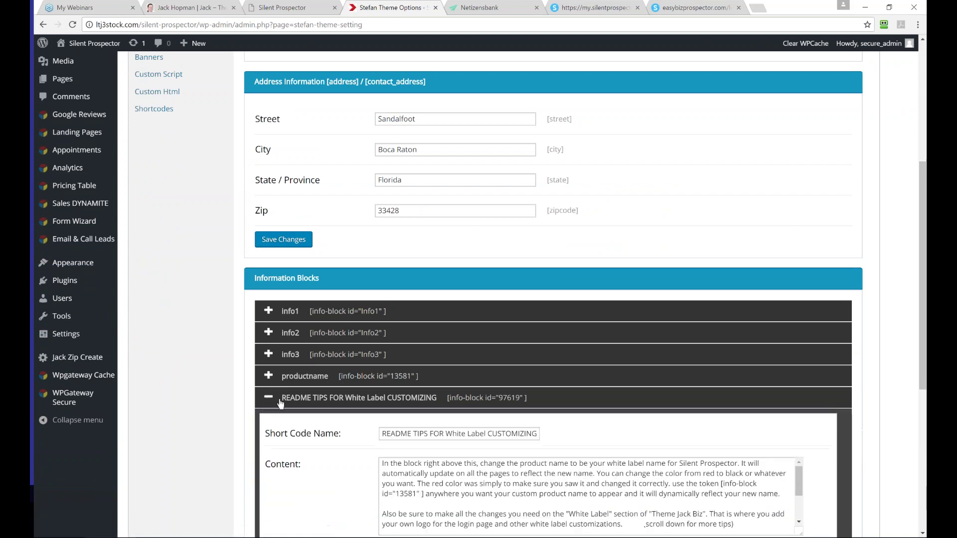
- Change the productname information block's text to "Your White Label Name Here 2" and update the block
scroll(317, 410, "down", 2)
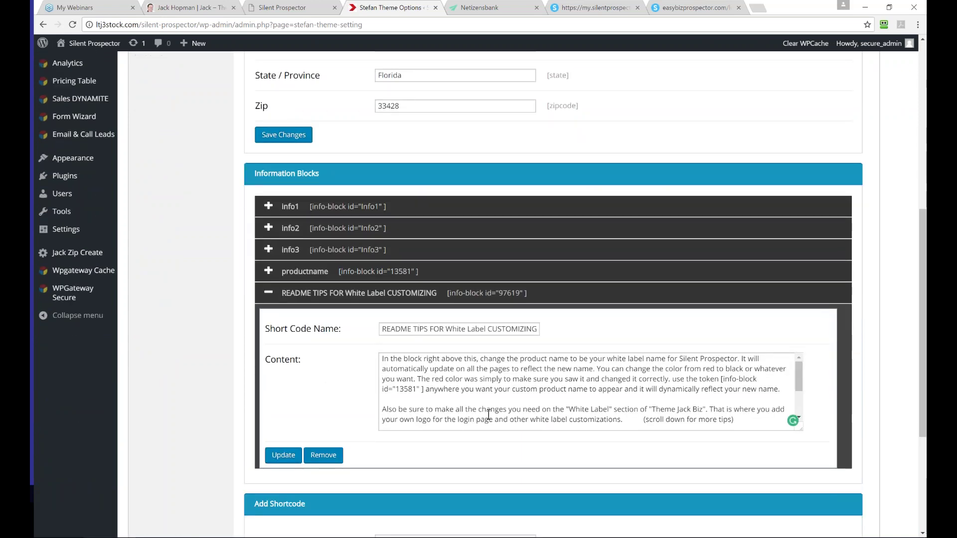
left_click(269, 295)
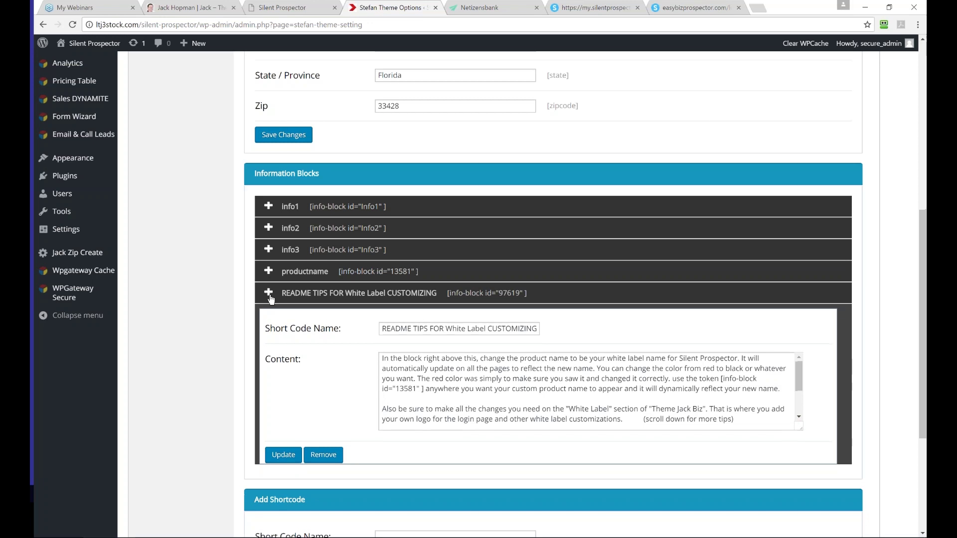
left_click(268, 273)
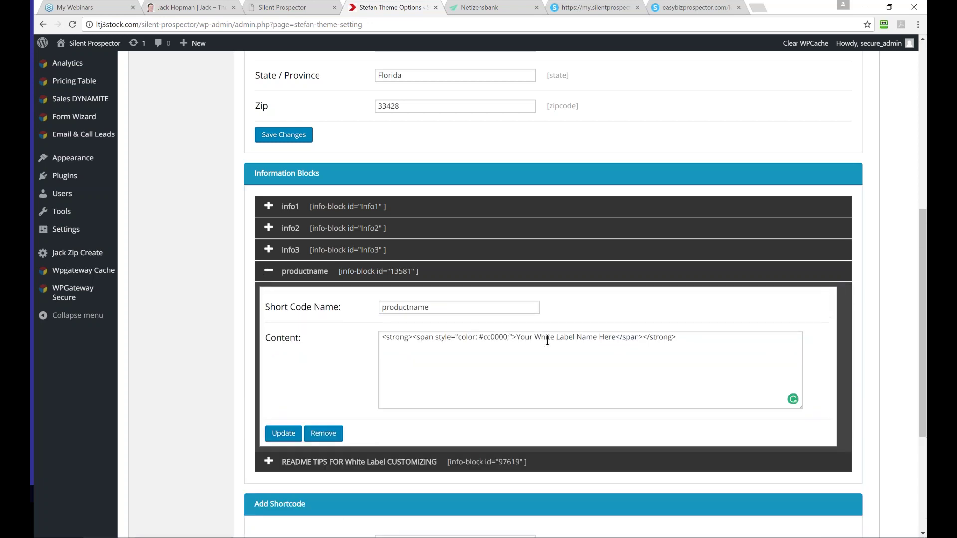
left_click_drag(612, 338, 524, 333)
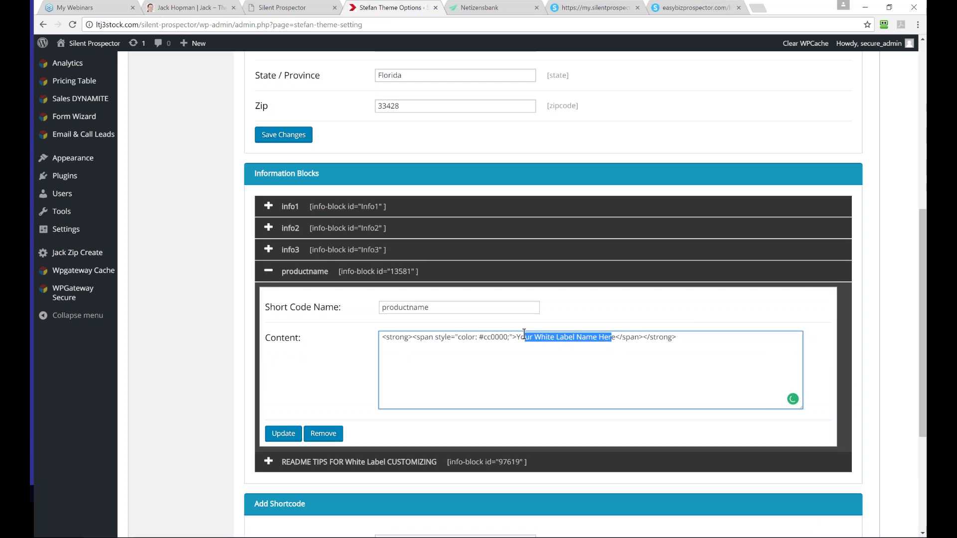
left_click(617, 338)
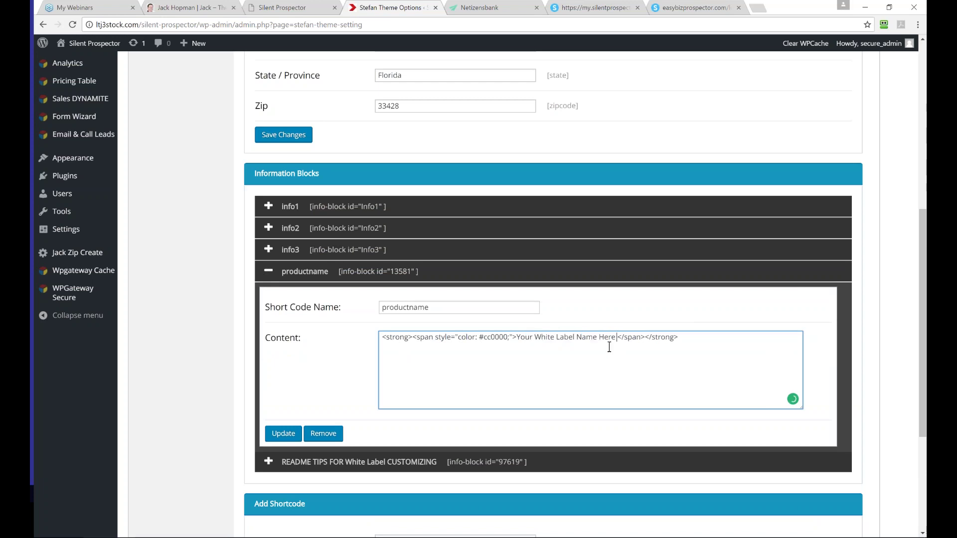
type("2")
left_click(288, 437)
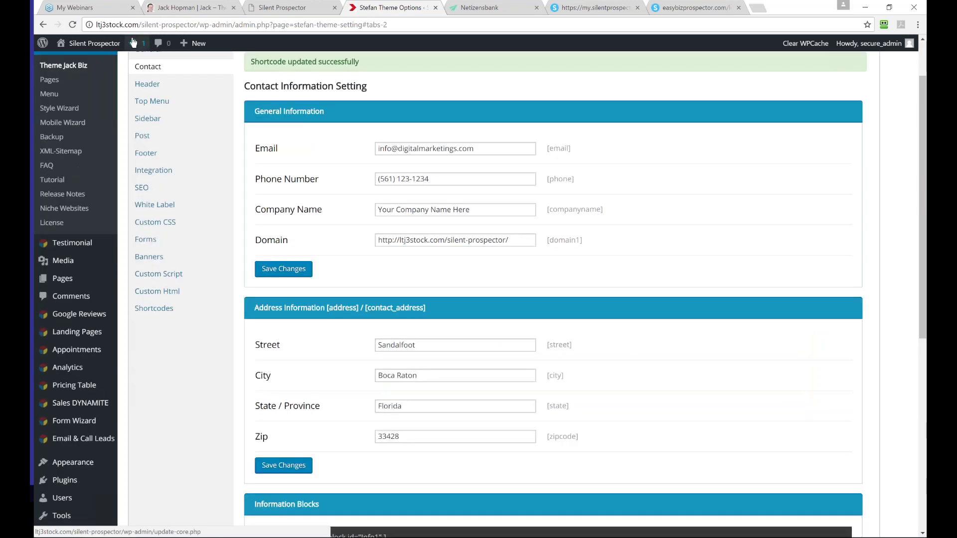
- Copy the site's base address, ltj3stock.com/silent-prospector, from the settings page address and open it in a new browser tab
left_click_drag(197, 24, 87, 25)
key("ctrl+c")
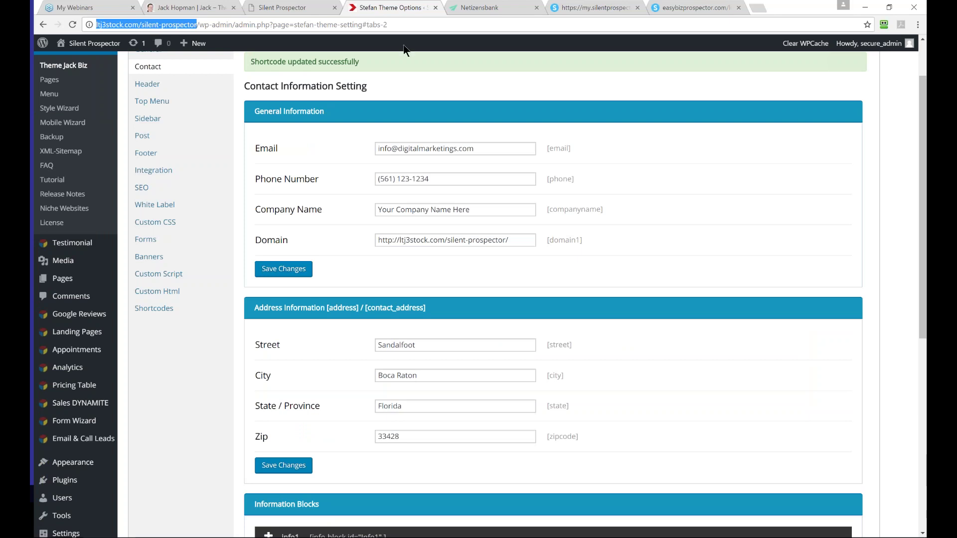
left_click_drag(391, 14, 735, 6)
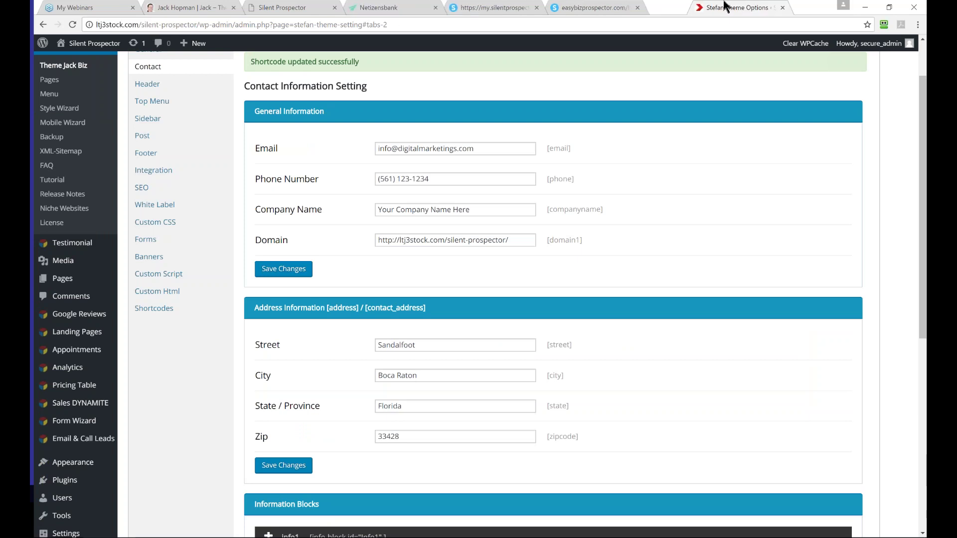
key("ctrl+t")
key("ctrl+v")
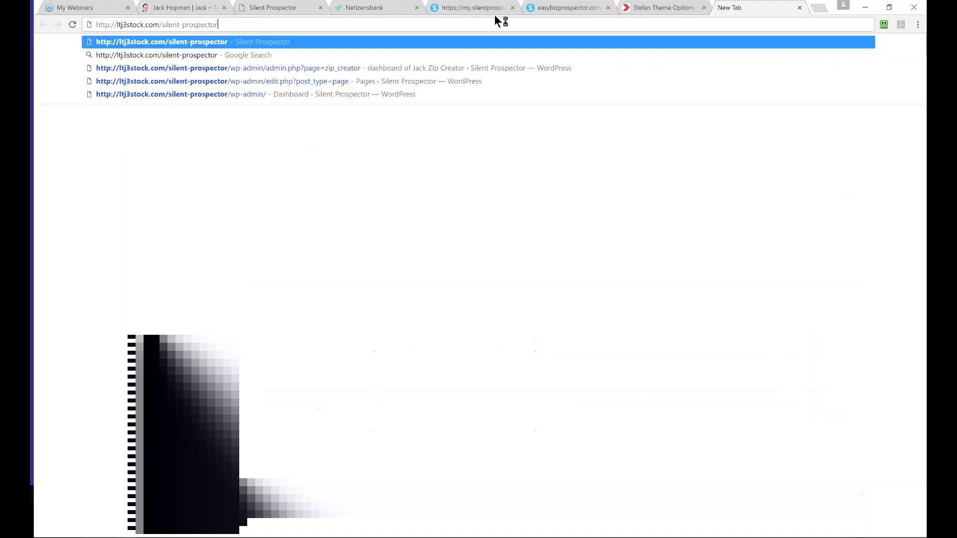
key("Return")
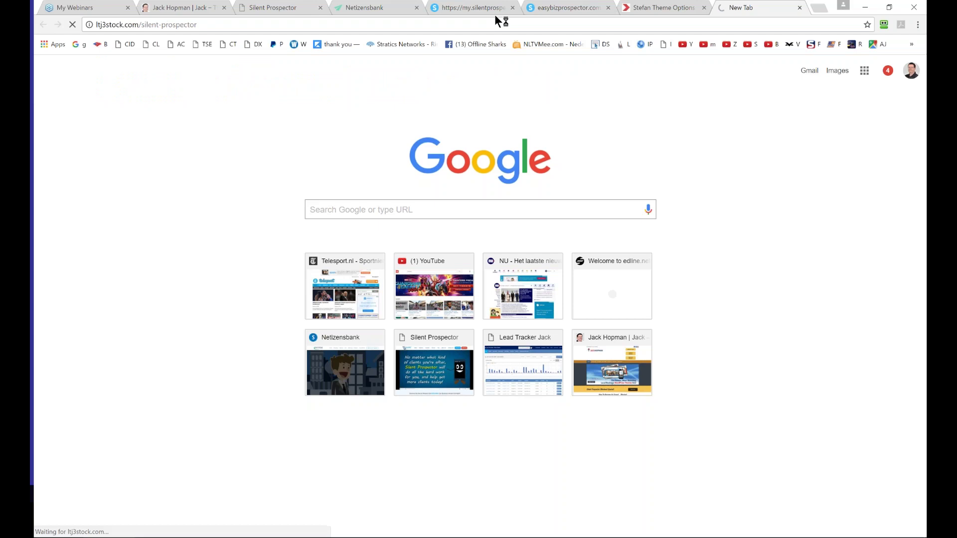
- Check the product name under How Does It Work? on the home page and highlight the "2" at its end
scroll(233, 306, "down", 4)
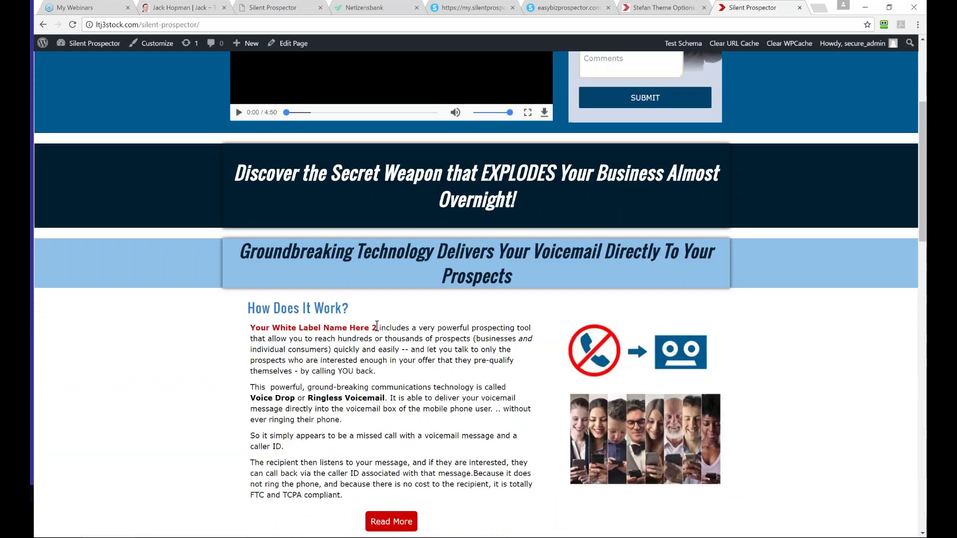
double_click(374, 327)
scroll(423, 334, "down", 1)
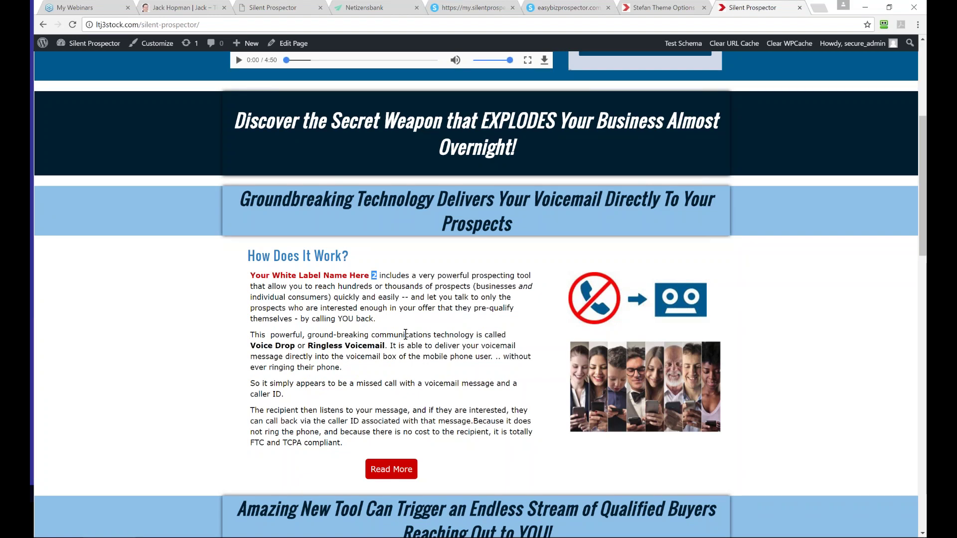
scroll(405, 334, "up", 5)
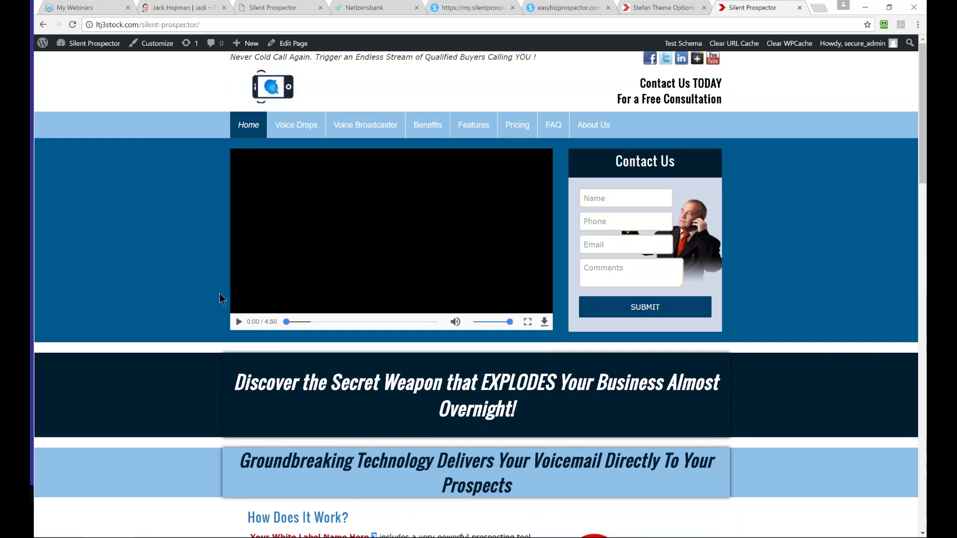
- In the Contact settings, restore the productname information block's text to "Your White Label Name Here" and update the block
left_click(648, 8)
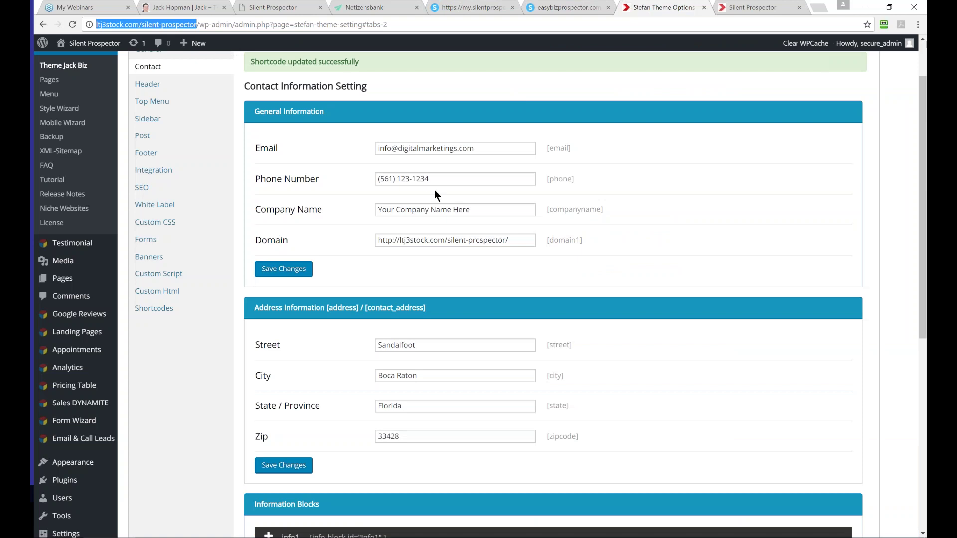
scroll(352, 247, "up", 1)
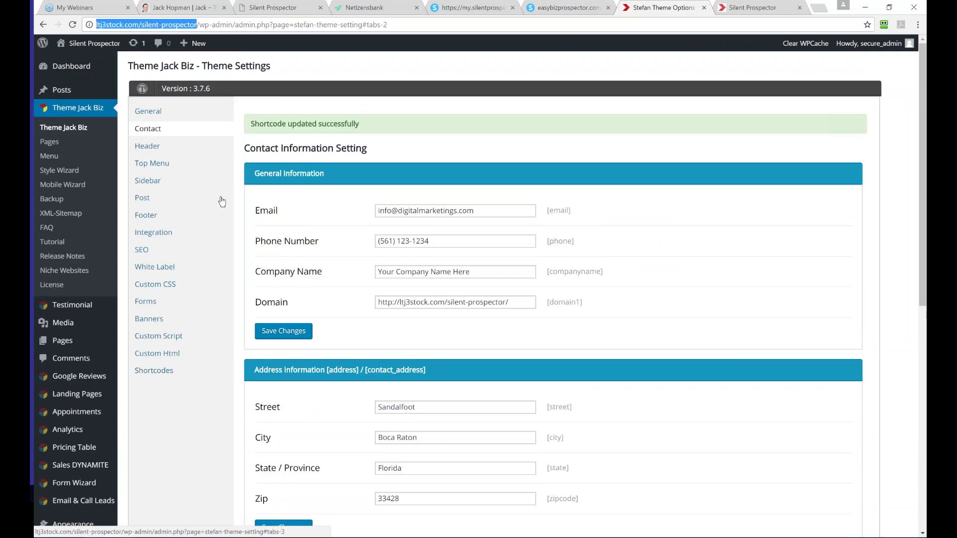
scroll(344, 299, "down", 5)
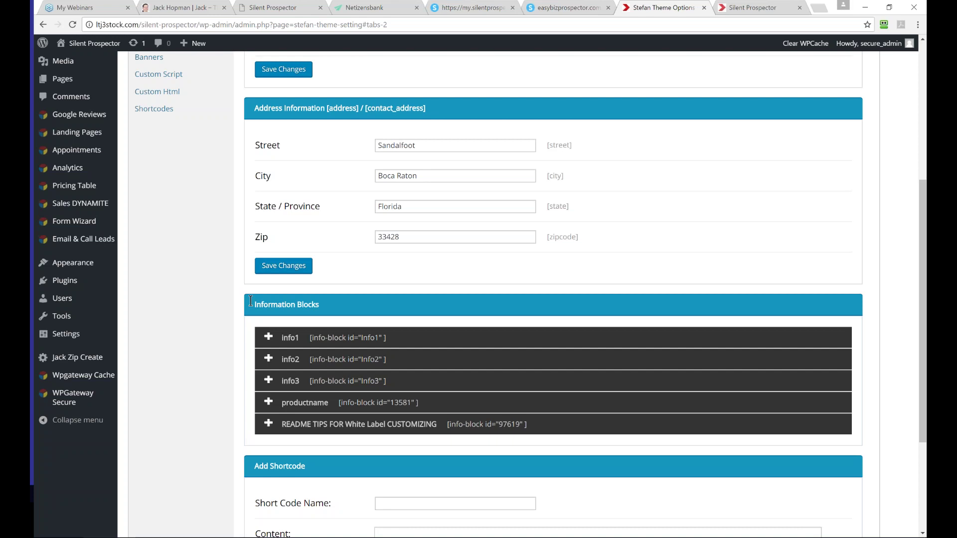
scroll(245, 304, "down", 2)
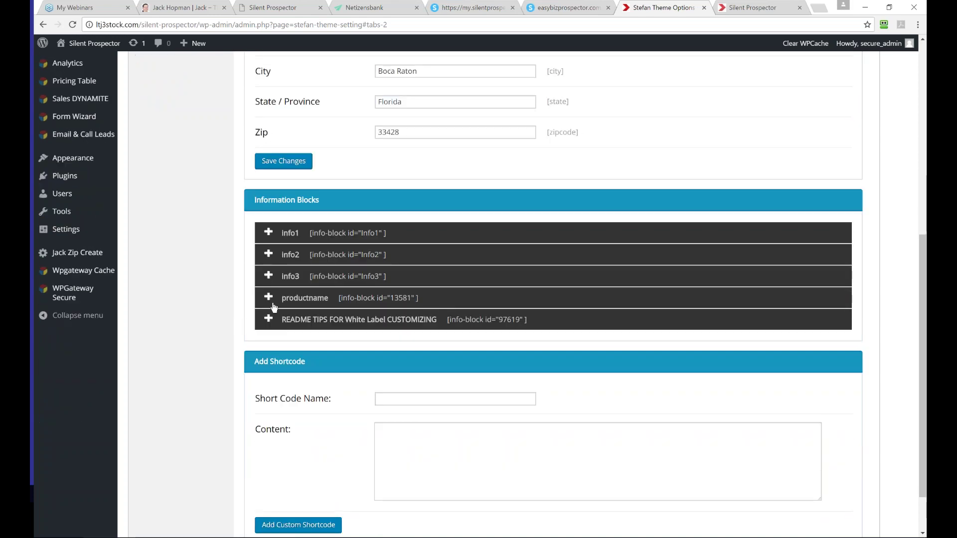
left_click(270, 299)
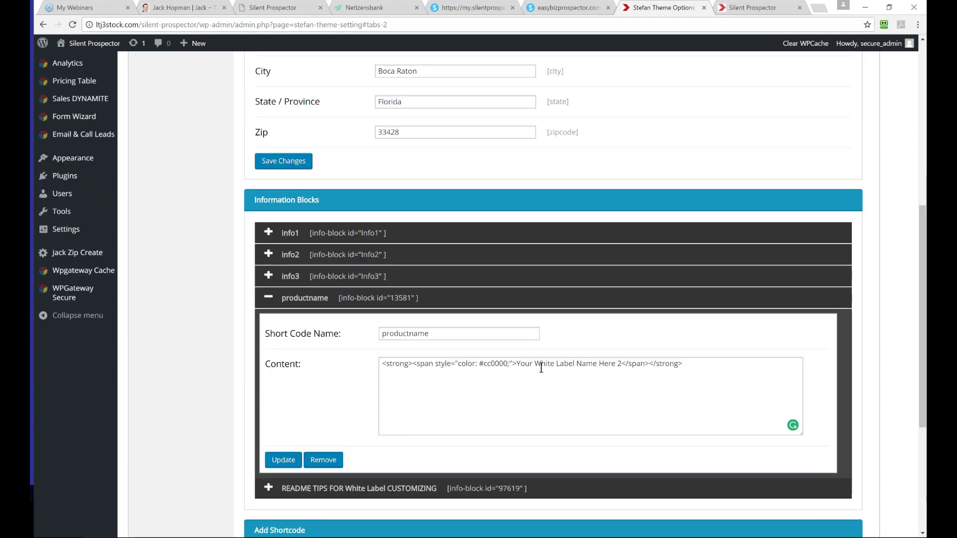
left_click(514, 365)
left_click_drag(514, 365, 614, 364)
left_click(616, 365)
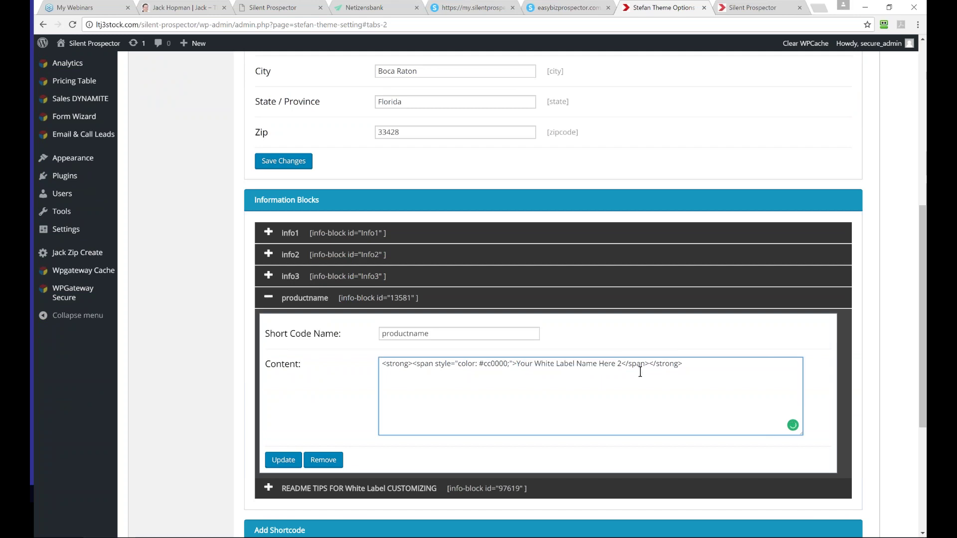
key("Delete")
key("BackSpace")
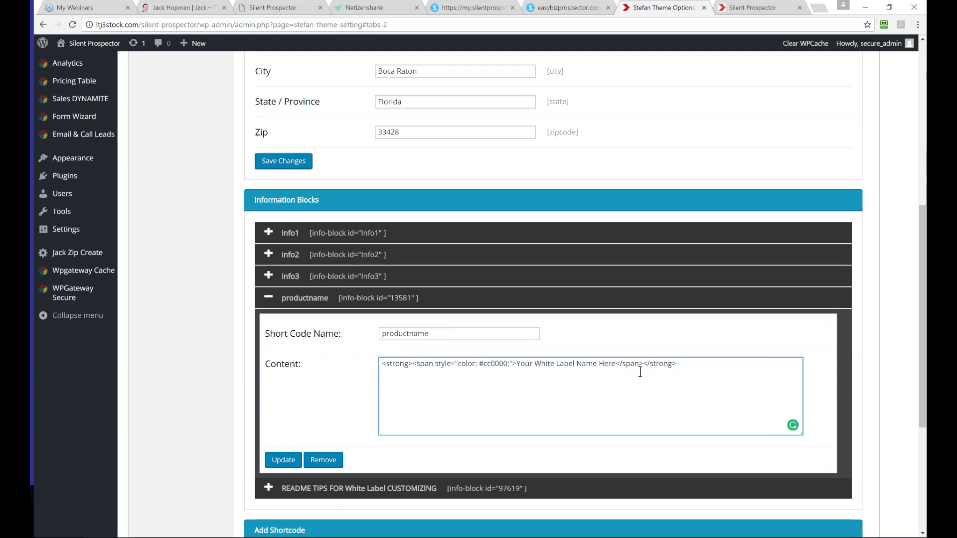
left_click(284, 463)
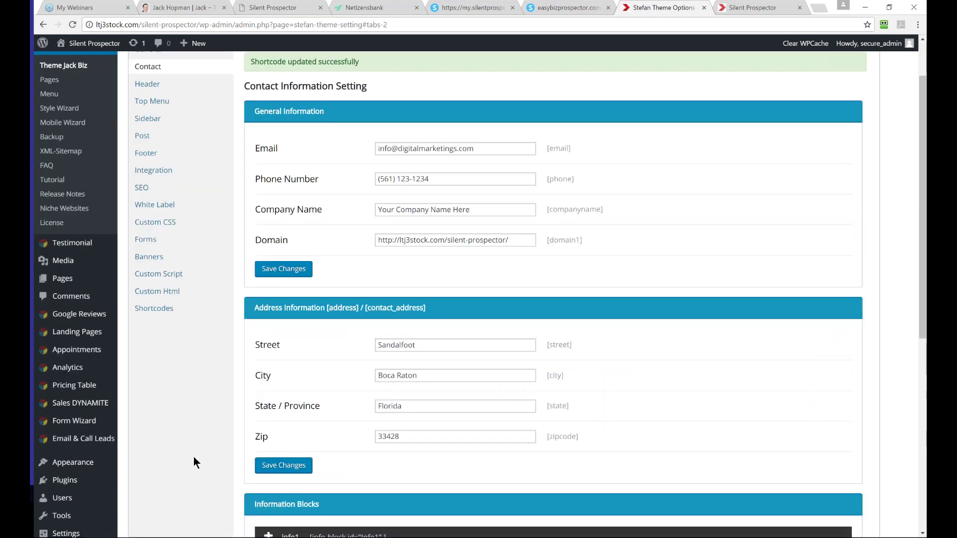
- Reload the site's home page and highlight the product name under How Does It Work?
left_click(762, 8)
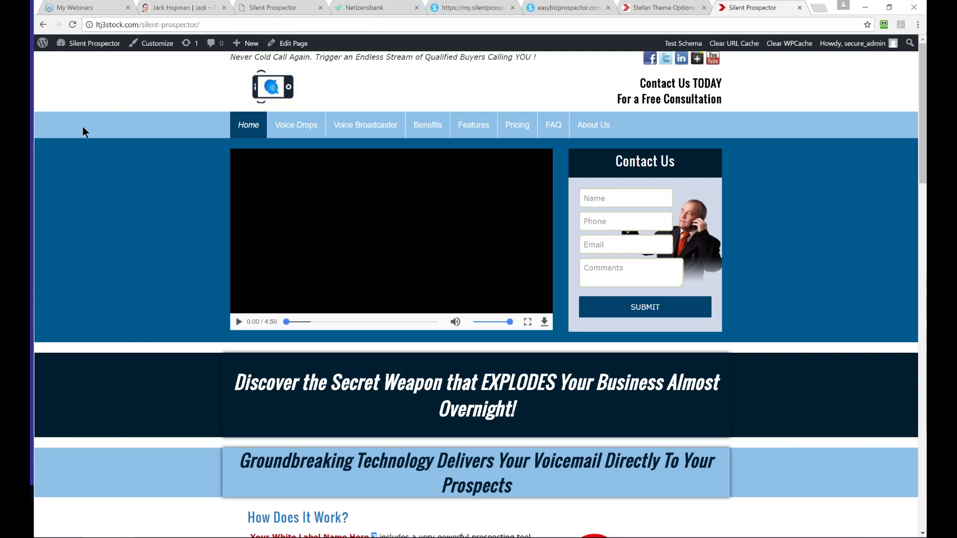
scroll(179, 396, "down", 5)
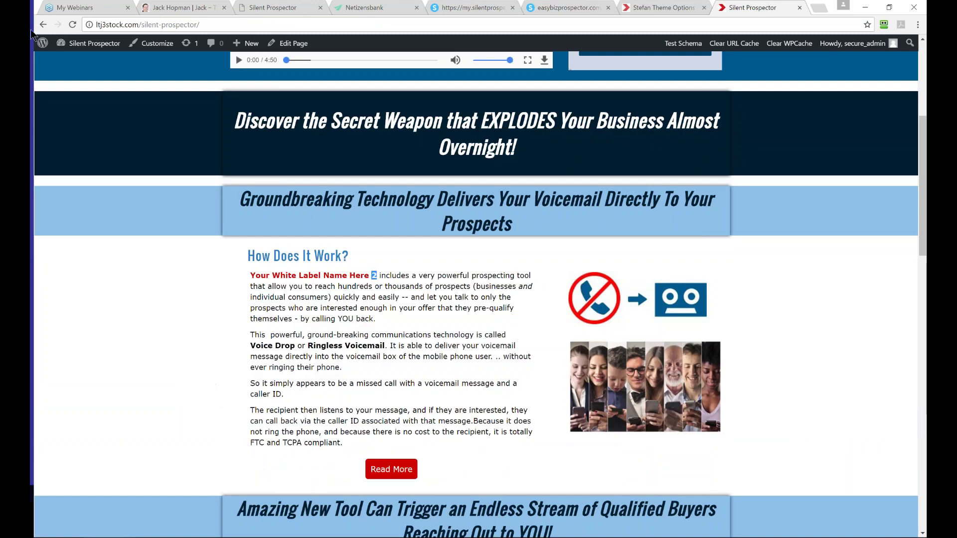
left_click(72, 25)
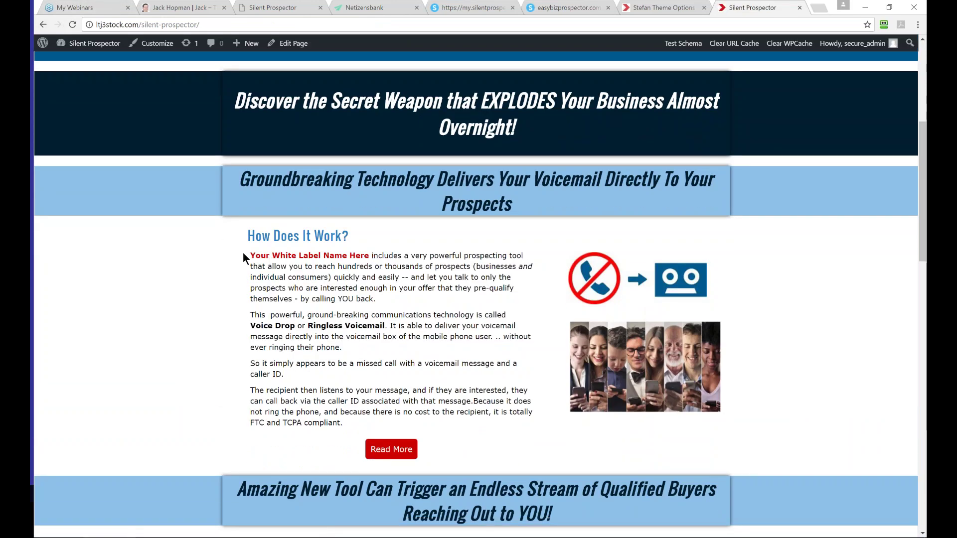
left_click_drag(244, 252, 370, 251)
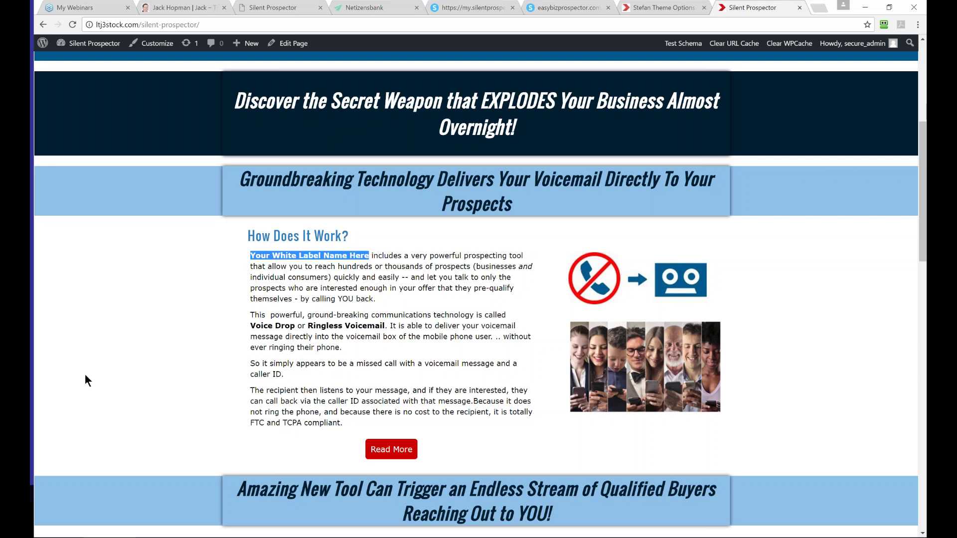
scroll(86, 381, "up", 5)
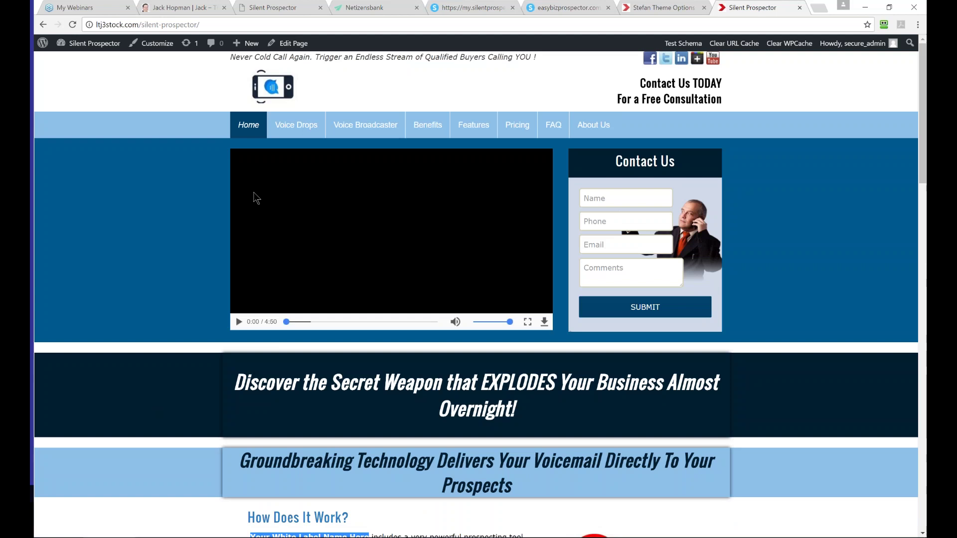
- Review the template site's Voice Drops page for occurrences of the white label name
left_click(296, 124)
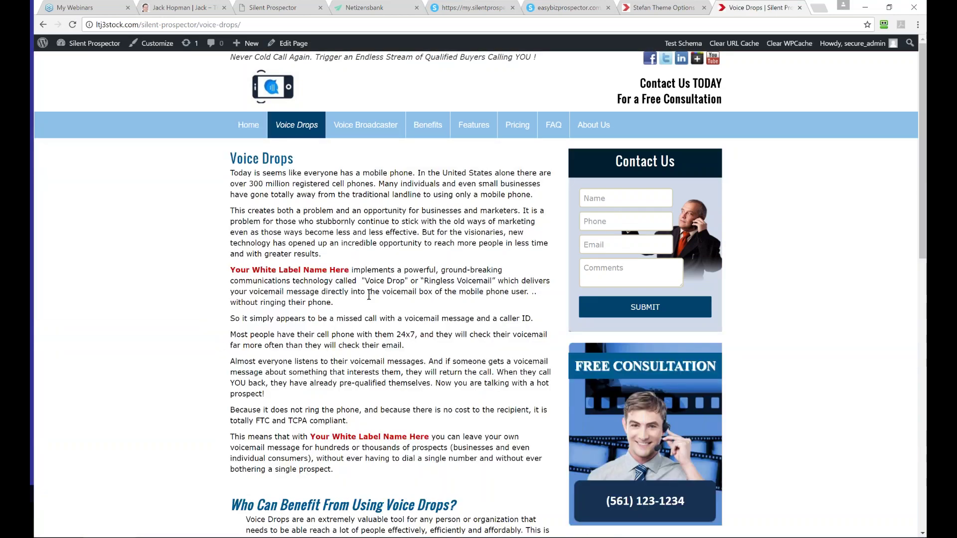
scroll(369, 295, "down", 12)
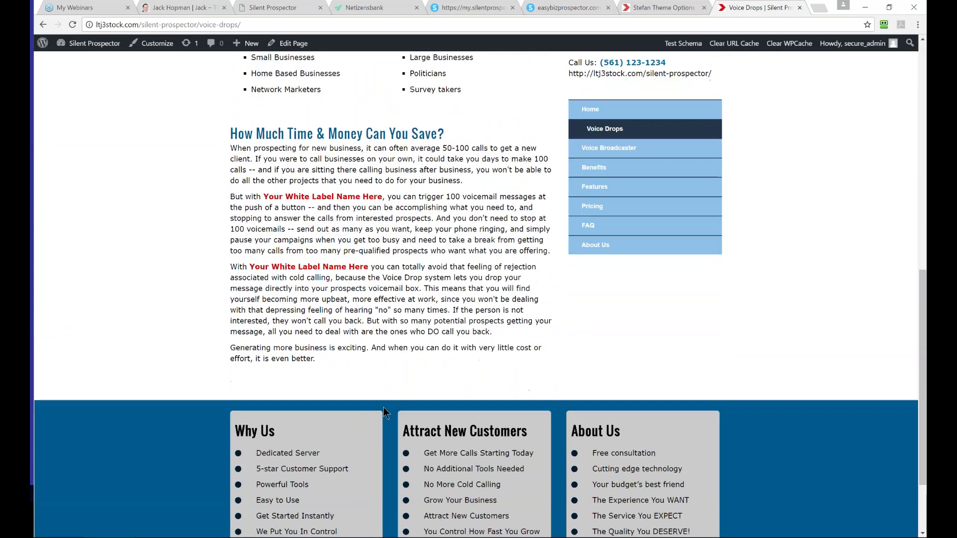
scroll(373, 398, "up", 12)
- Review the template site's Voice Broadcaster page, including the flowchart diagram and the project setup section
left_click(366, 124)
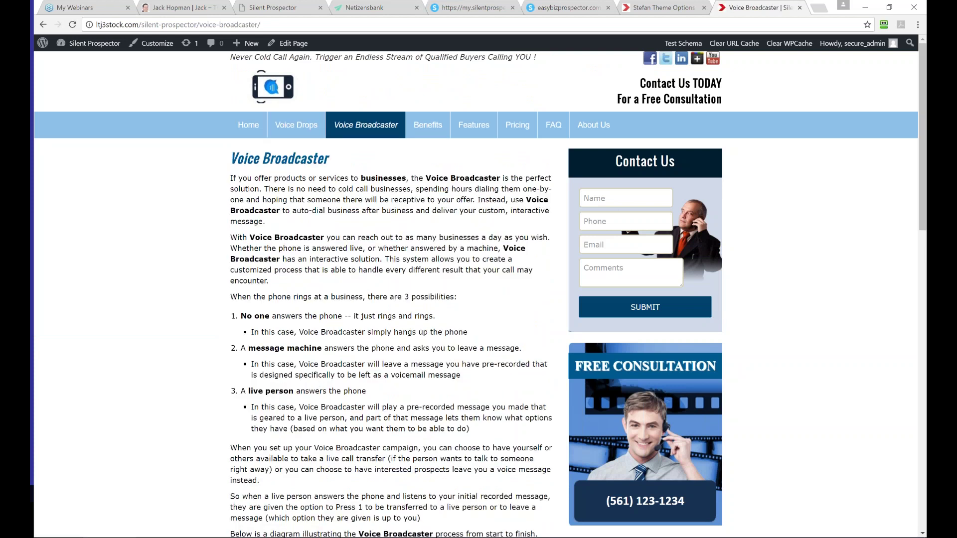
scroll(259, 220, "down", 5)
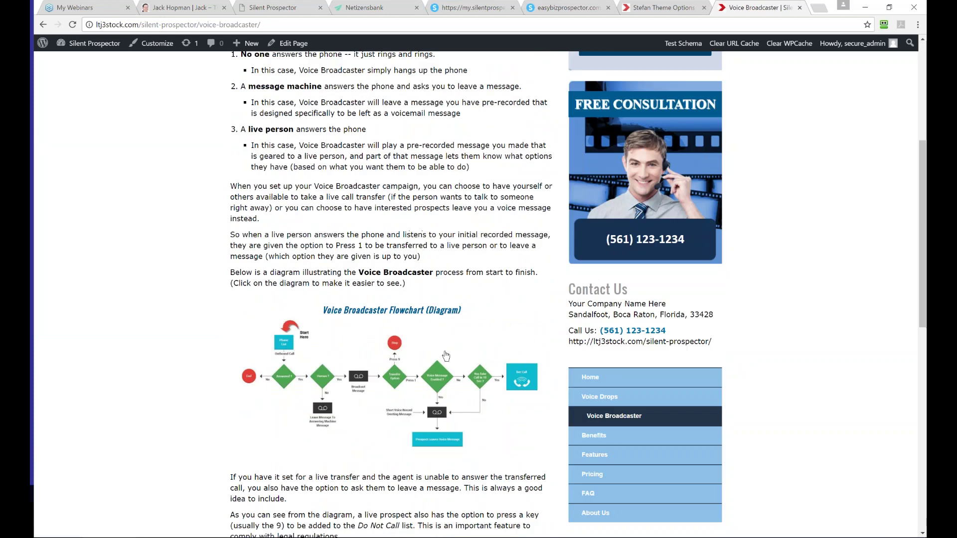
scroll(348, 418, "down", 5)
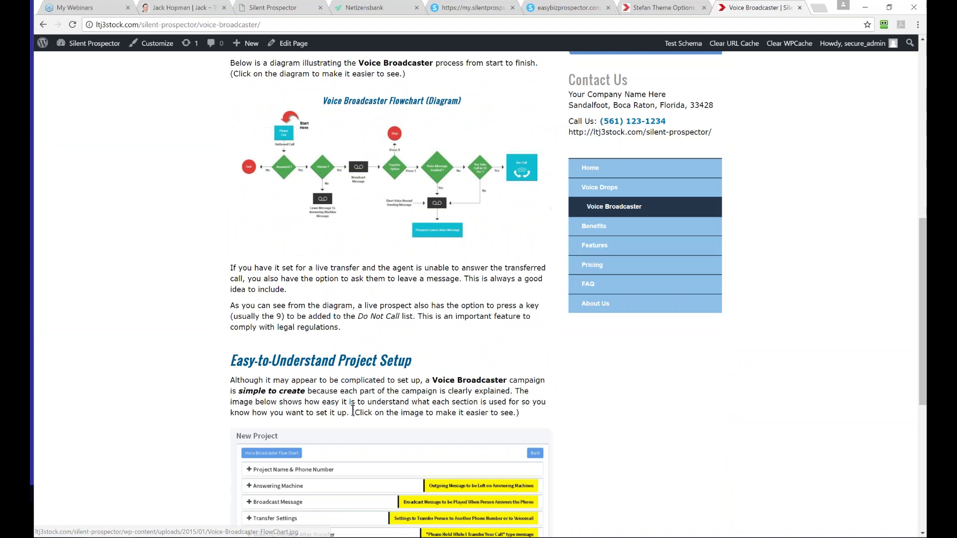
scroll(354, 410, "down", 3)
scroll(406, 335, "up", 15)
- Look through the template site's Benefits, Features, Pricing and FAQ pages
left_click(428, 125)
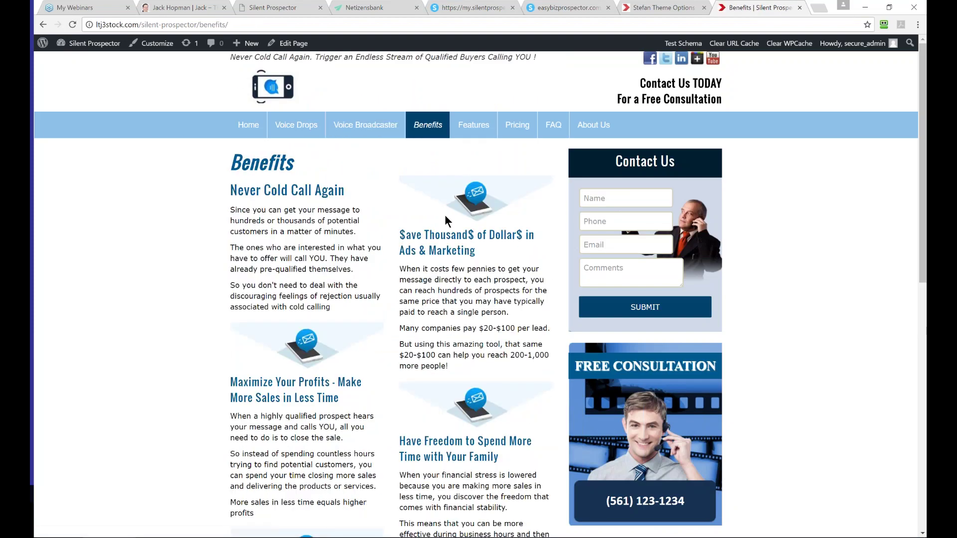
left_click(459, 135)
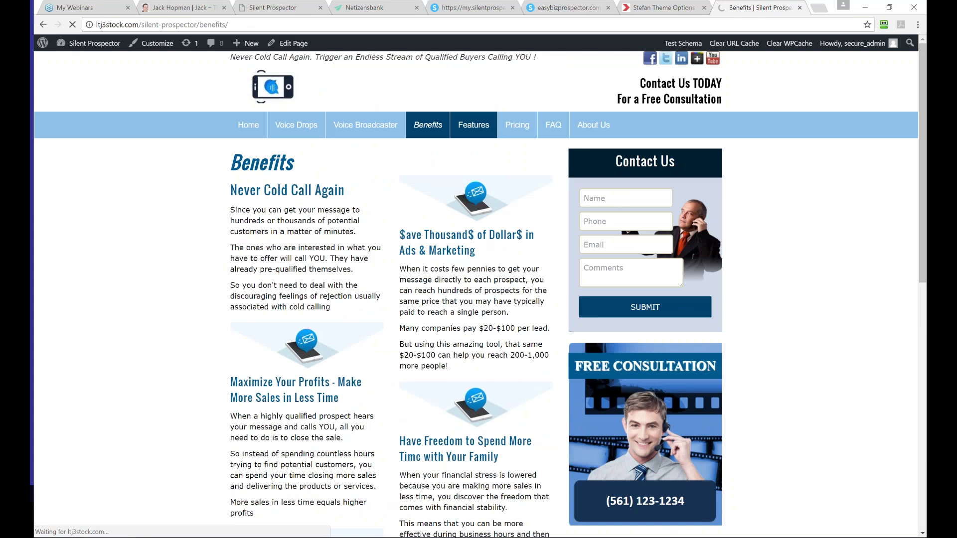
left_click(509, 129)
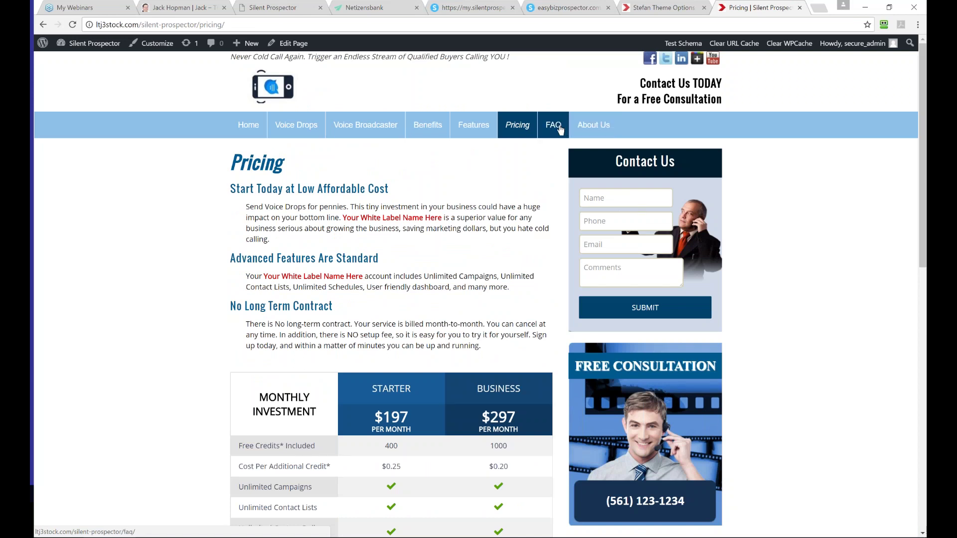
left_click(559, 128)
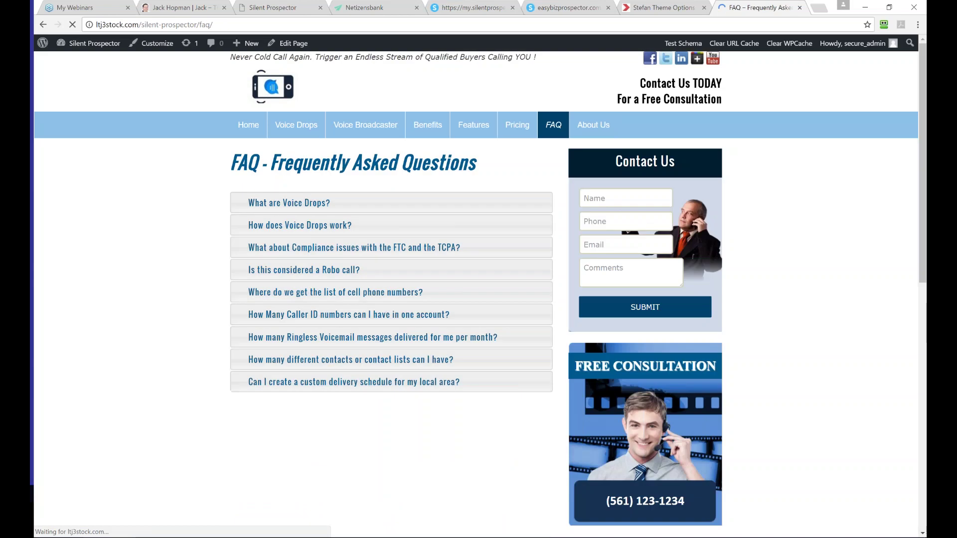
- Open the template site's About Us page, go back to the home page and review its white label name sections
left_click(582, 129)
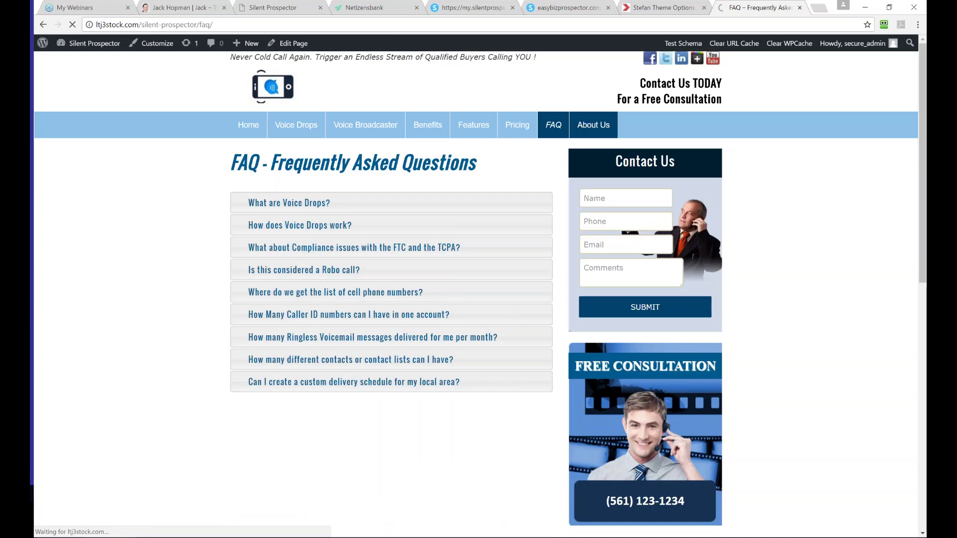
left_click(240, 124)
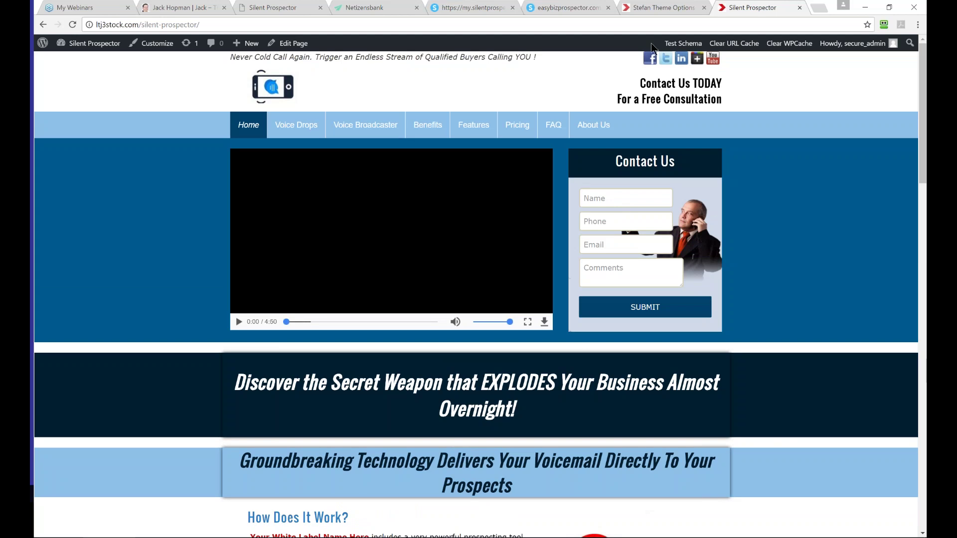
scroll(772, 219, "down", 6)
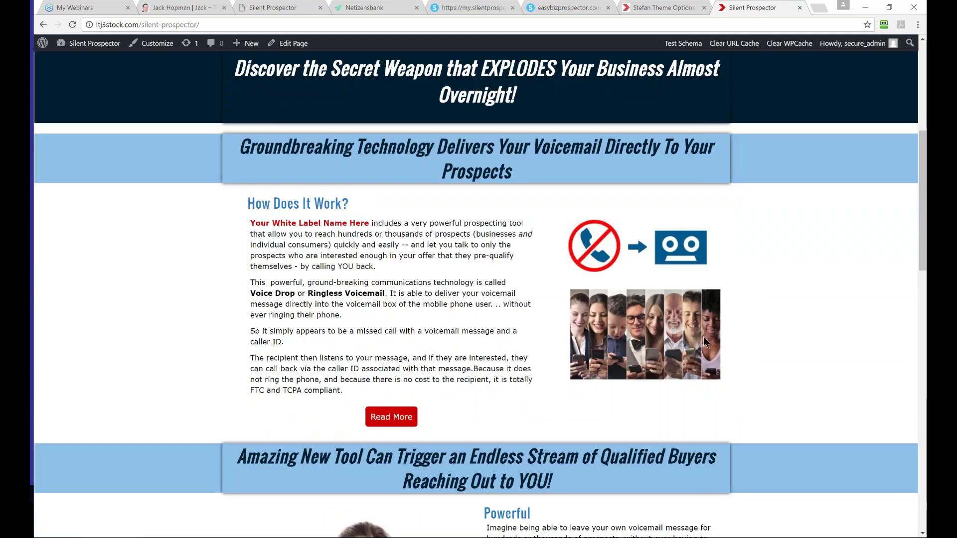
scroll(573, 380, "down", 1)
scroll(573, 382, "down", 7)
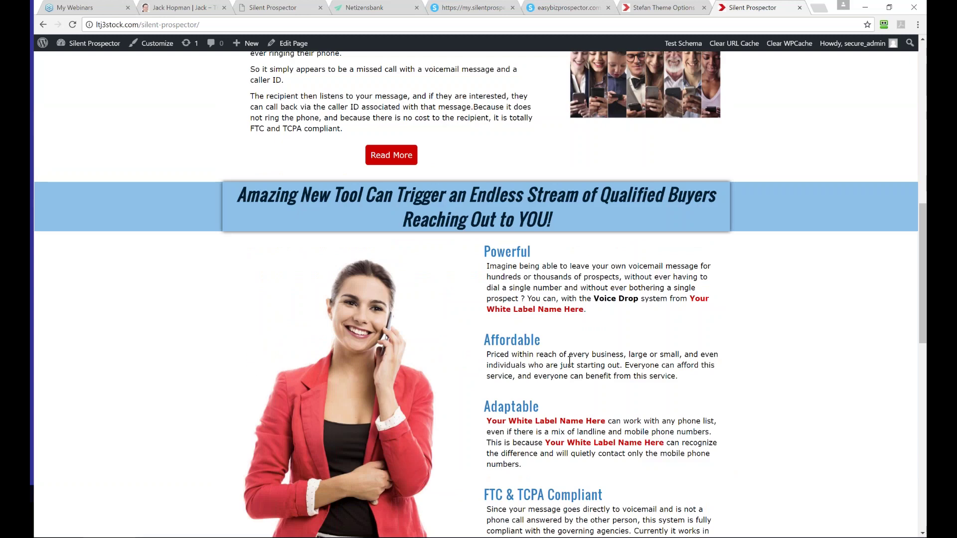
scroll(540, 374, "up", 5)
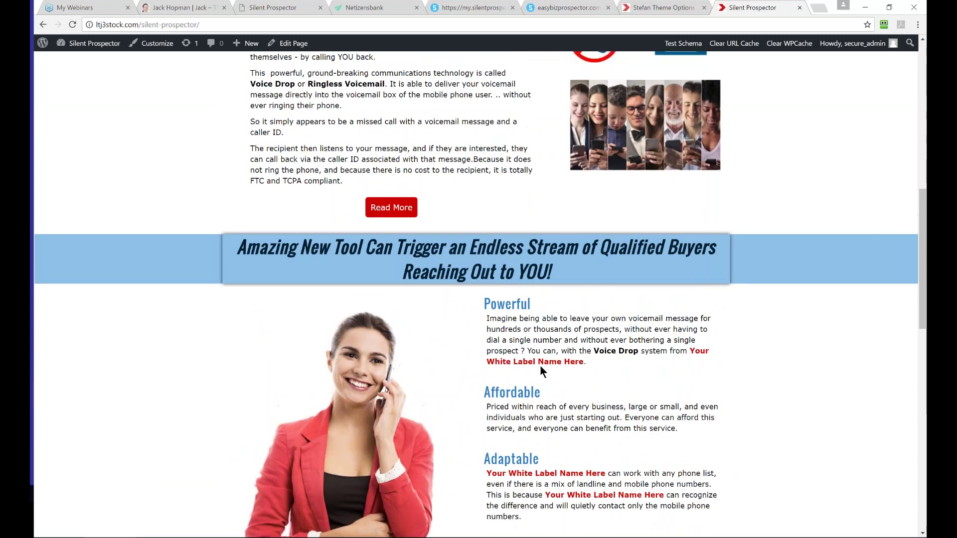
scroll(534, 373, "up", 1)
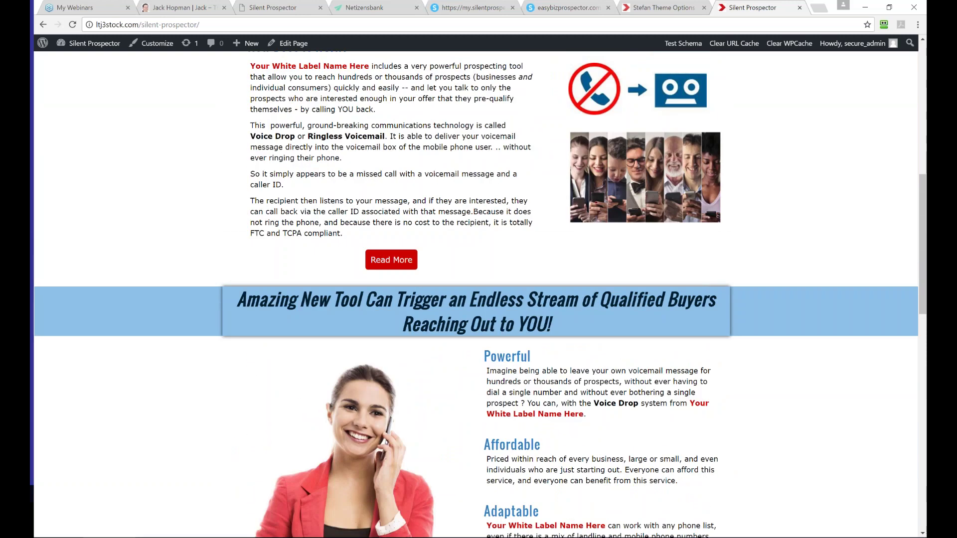
scroll(373, 404, "up", 9)
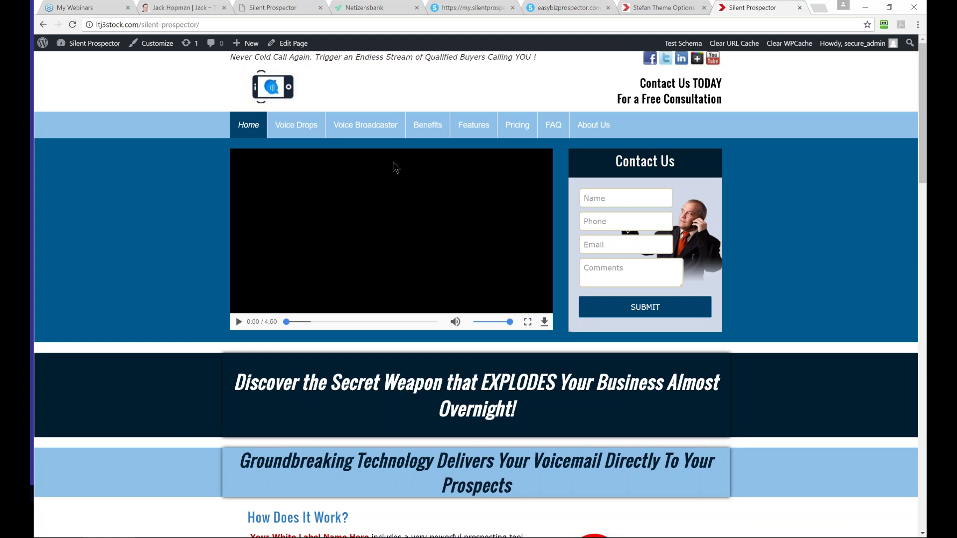
- Return to the WordPress theme settings and look over the contact information and the other settings categories
left_click(656, 7)
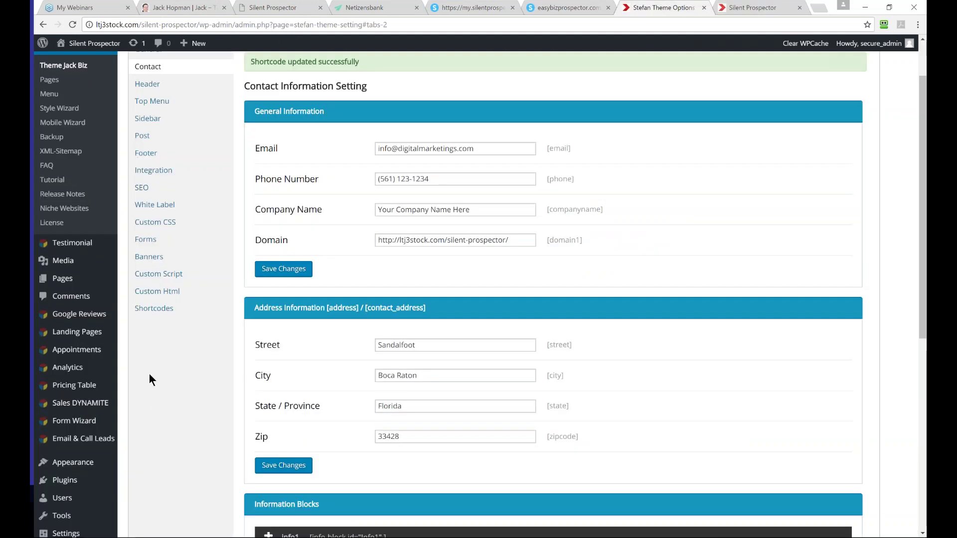
mouse_move(78, 337)
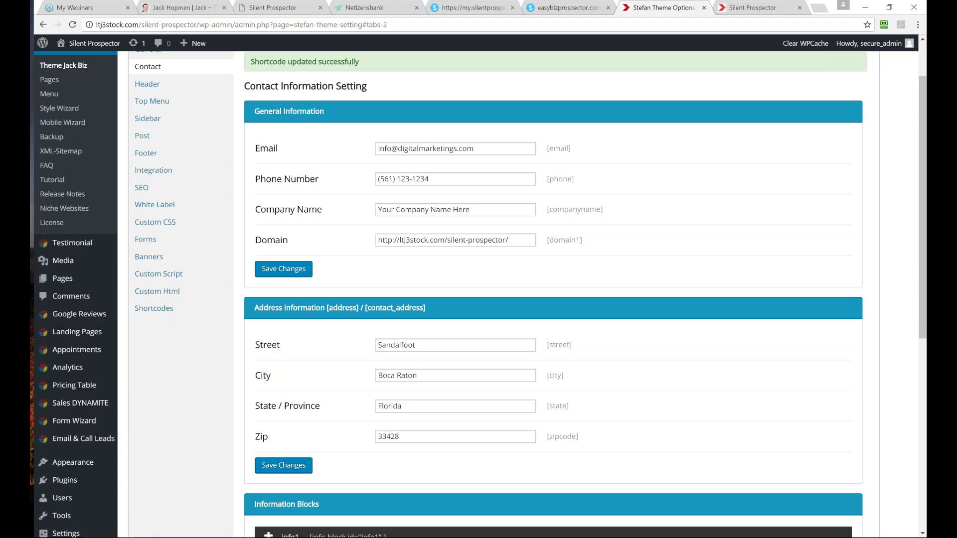
scroll(197, 386, "up", 2)
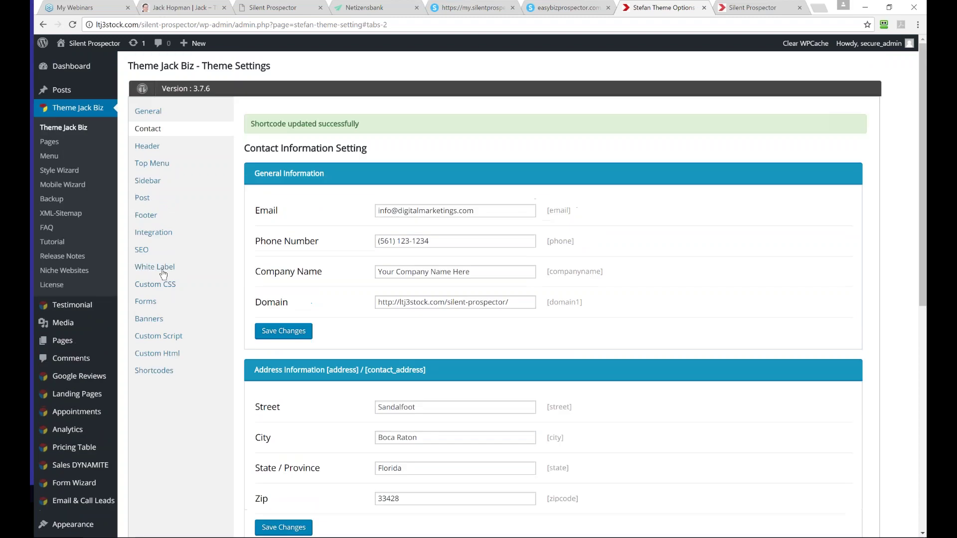
- Examine the Starter and Business plans in the pricing table on the template site's Pricing page
left_click(758, 8)
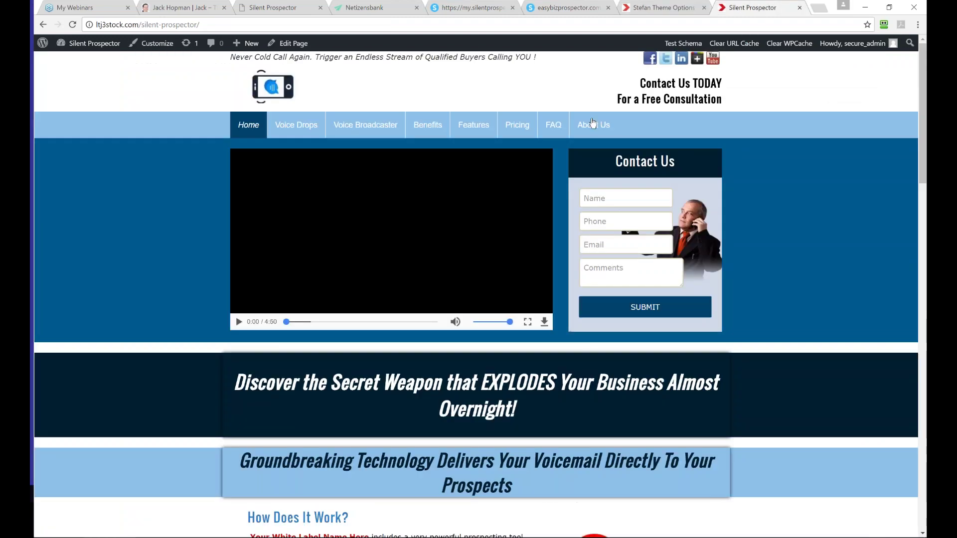
left_click(514, 135)
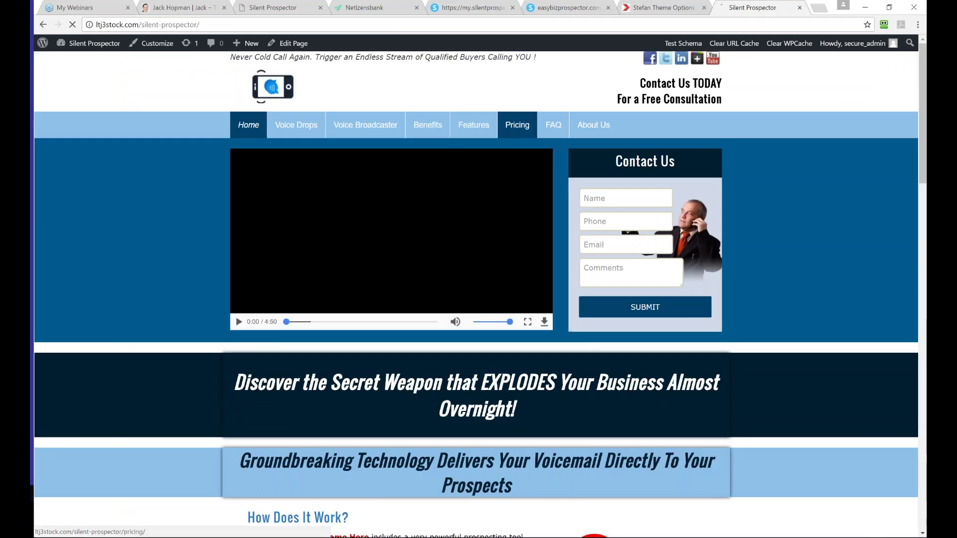
scroll(516, 201, "down", 3)
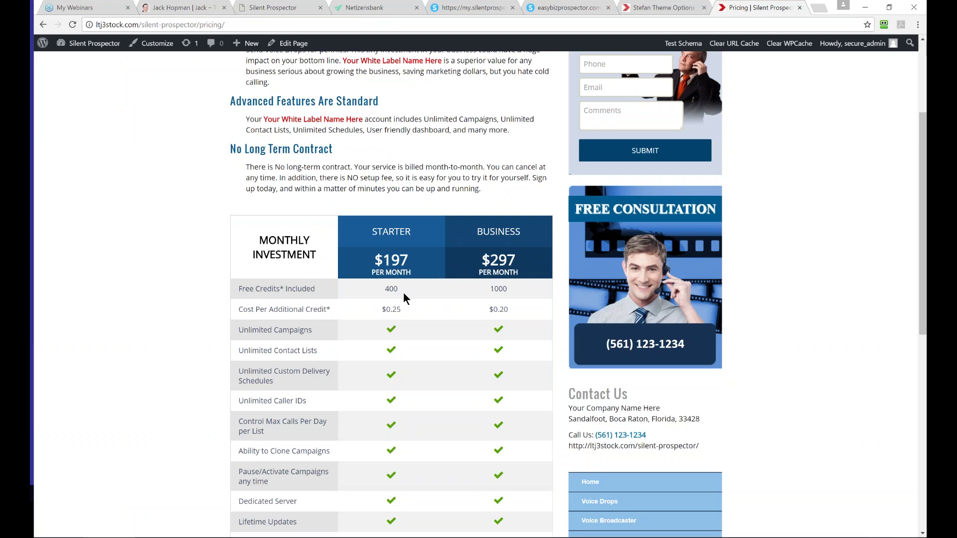
left_click_drag(391, 290, 387, 292)
- Open the Monthly Fees price table for editing in the WordPress admin
left_click(669, 8)
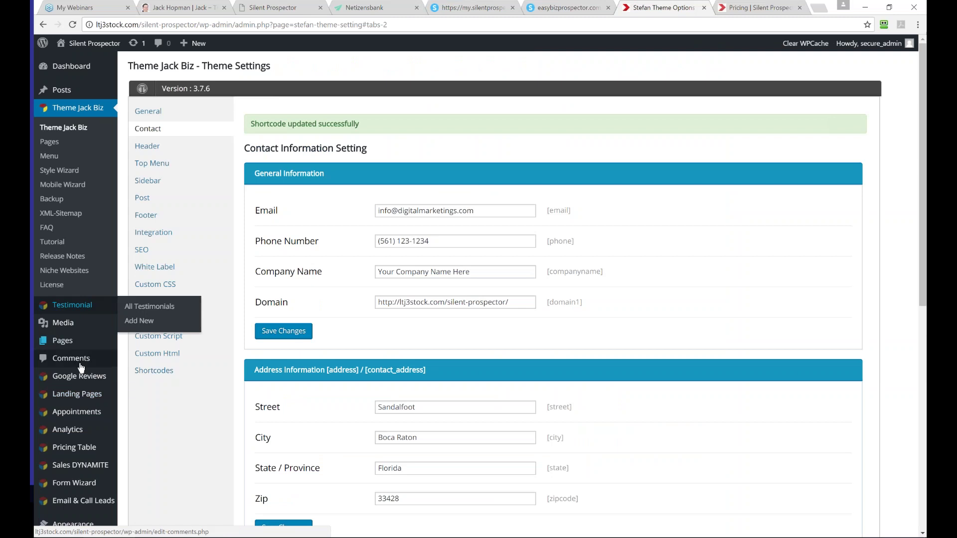
left_click(71, 450)
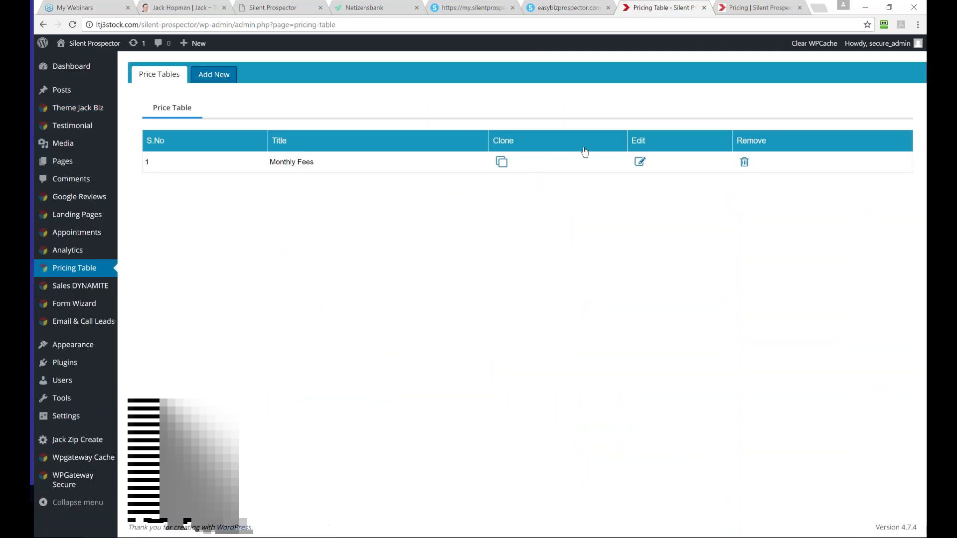
left_click(640, 163)
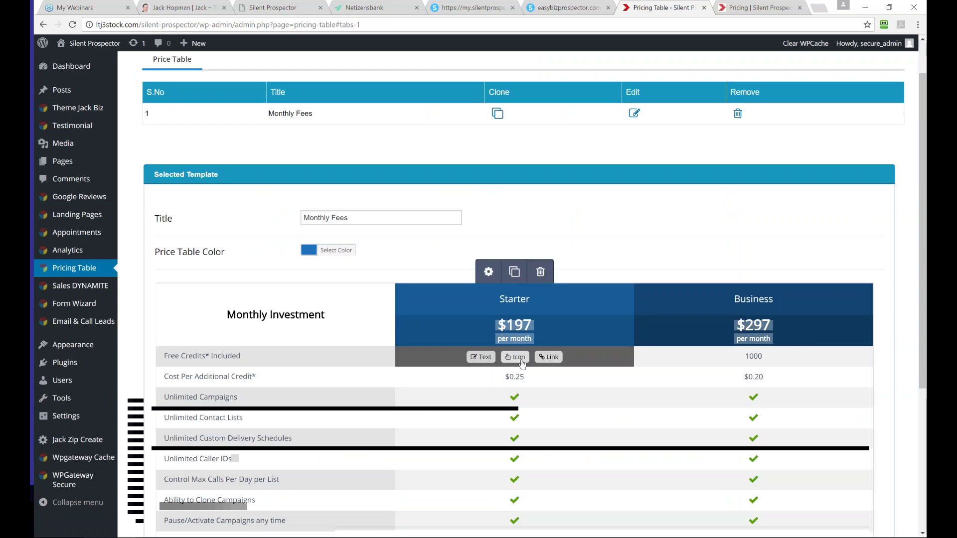
- Set the Starter plan's monthly price to $297 in the Monthly Fees table
left_click(515, 327)
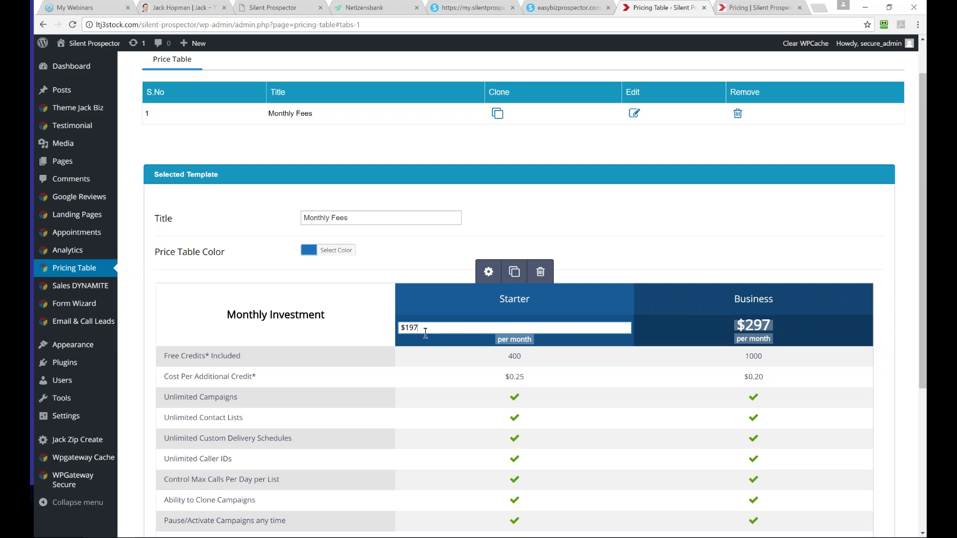
key("BackSpace")
key("BackSpace")
type("297")
left_click(463, 393)
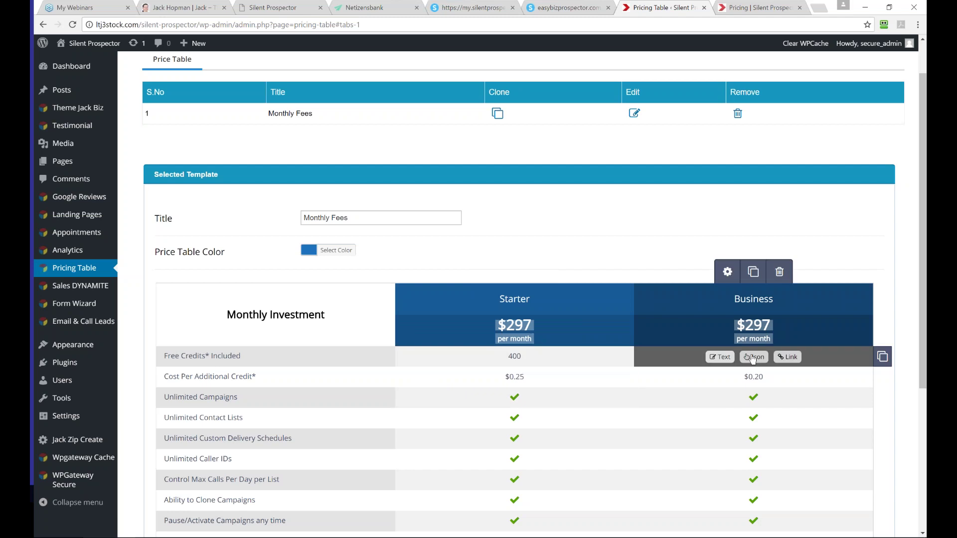
- Set the Business plan's monthly price to $397 in the Monthly Fees table
left_click(753, 326)
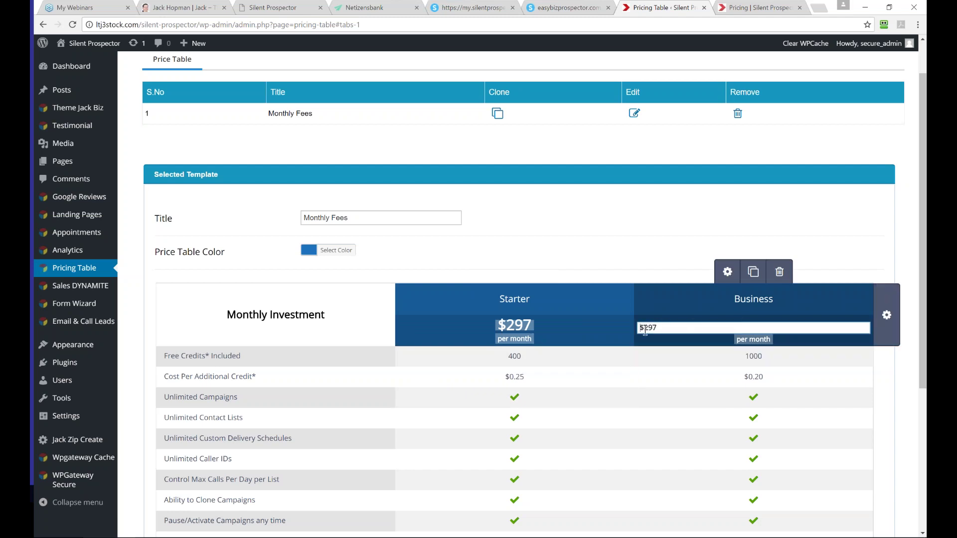
double_click(661, 329)
type("397")
- Update the Monthly Fees price table and reload the template site's Pricing page
scroll(608, 383, "down", 5)
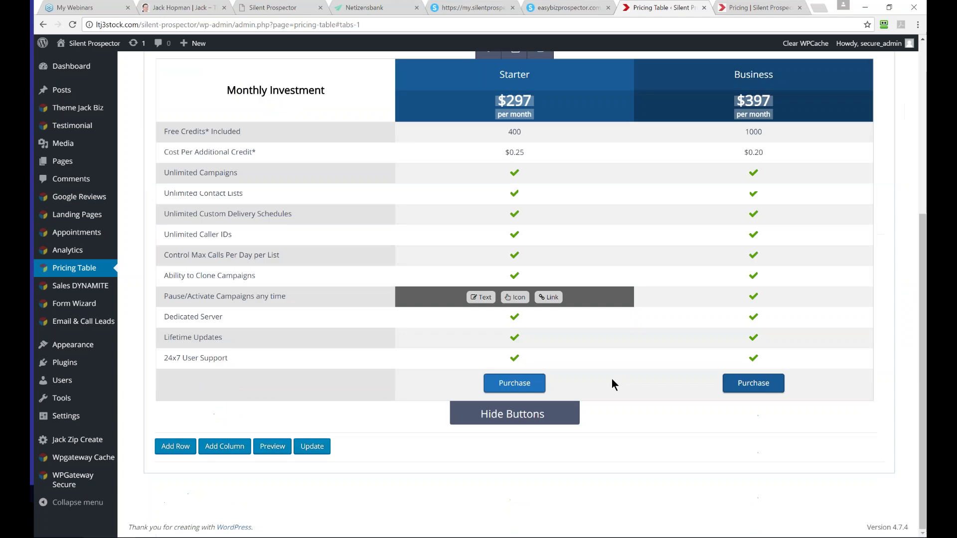
left_click(302, 451)
left_click(771, 7)
left_click(68, 27)
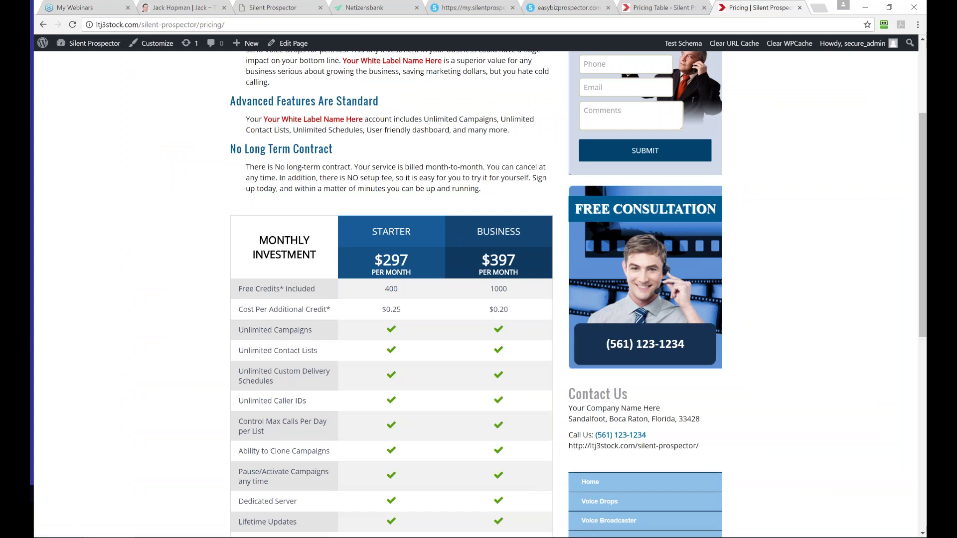
- Review the Pricing page's plan columns, included features, purchase buttons and credit notes
scroll(155, 328, "down", 3)
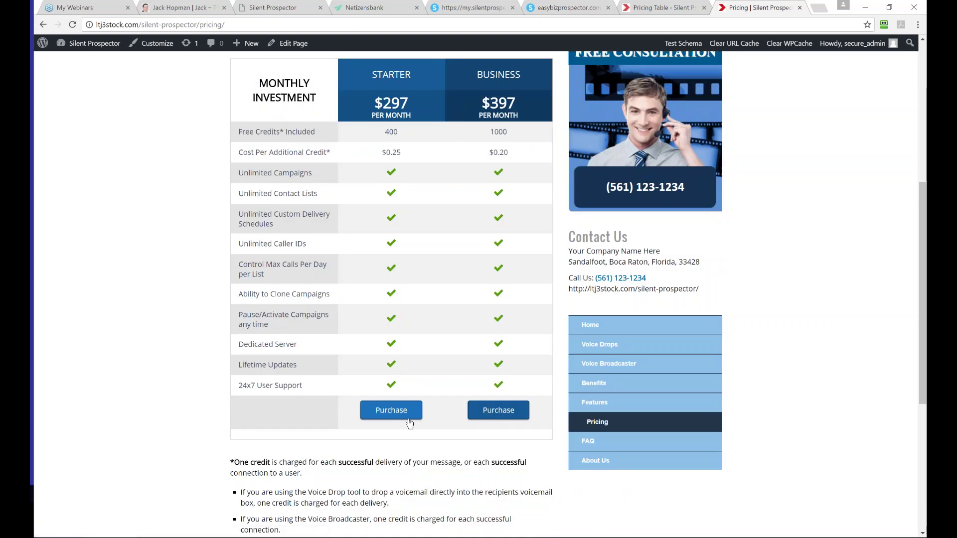
scroll(409, 421, "up", 6)
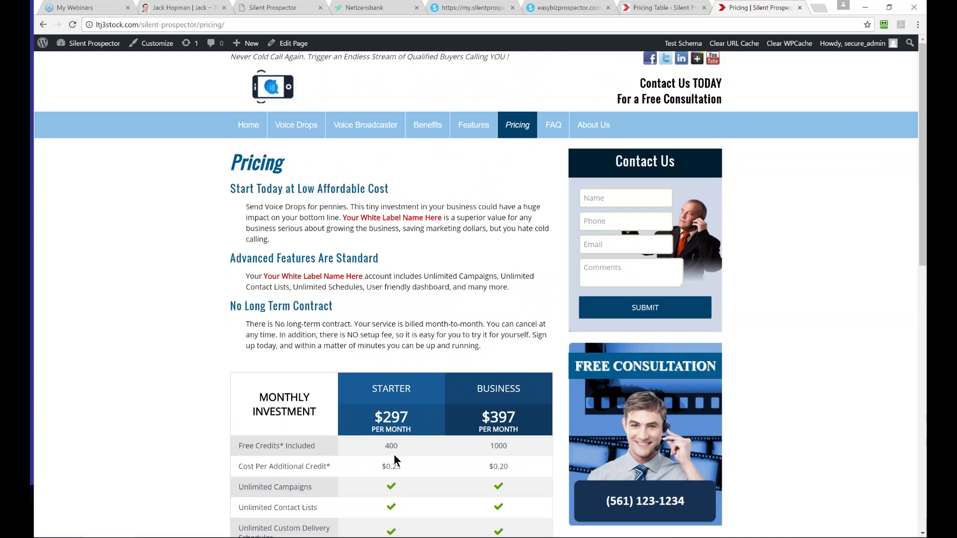
scroll(355, 299, "down", 4)
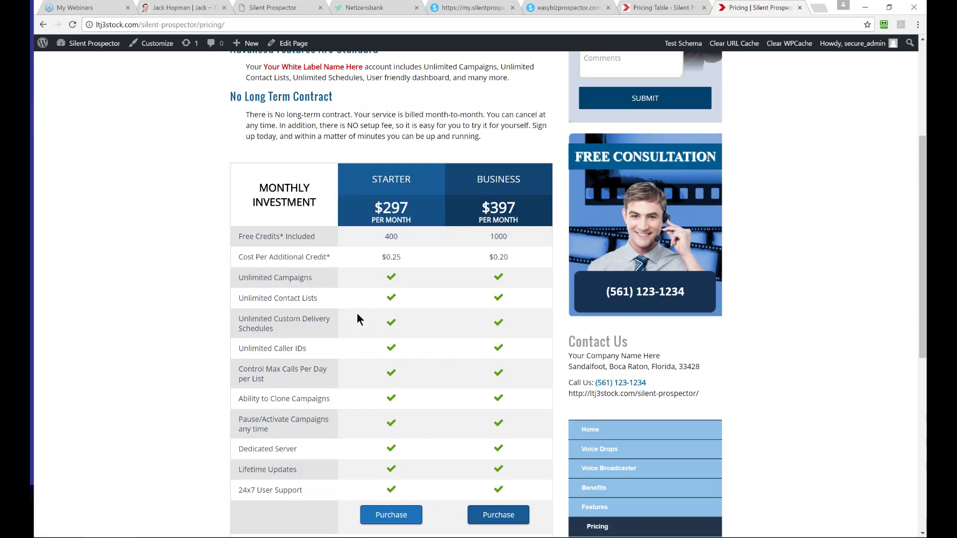
scroll(357, 313, "up", 3)
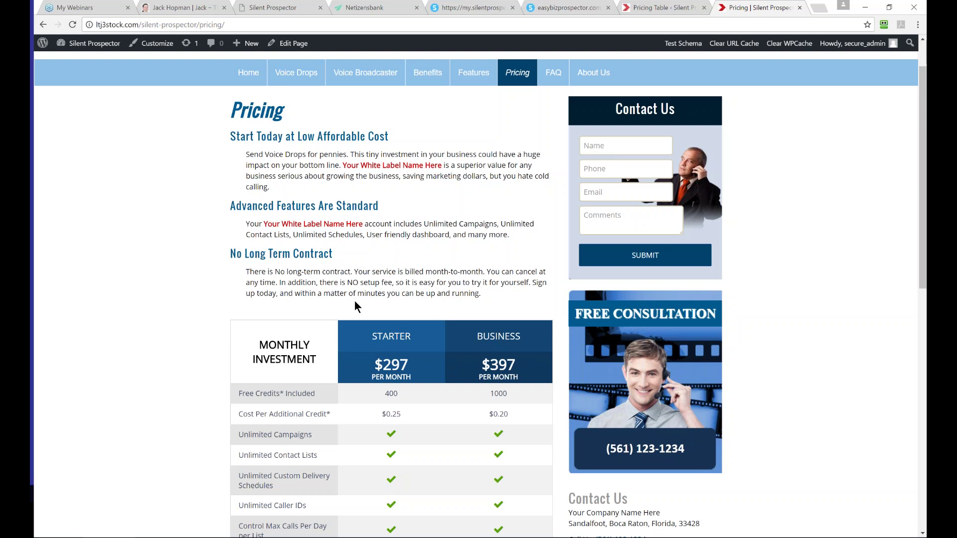
- Look over the theme's niche website templates in the WordPress admin, then return to the main theme settings
left_click(681, 8)
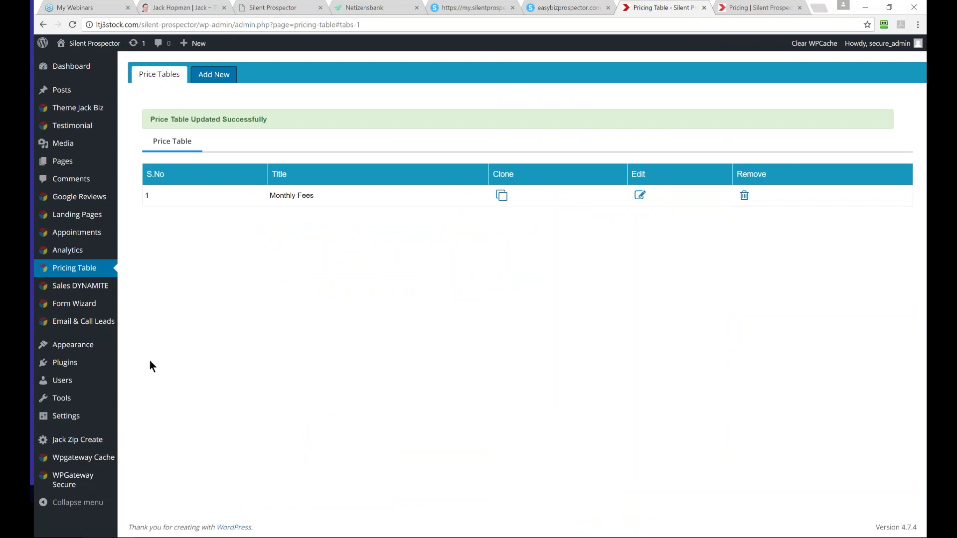
mouse_move(78, 111)
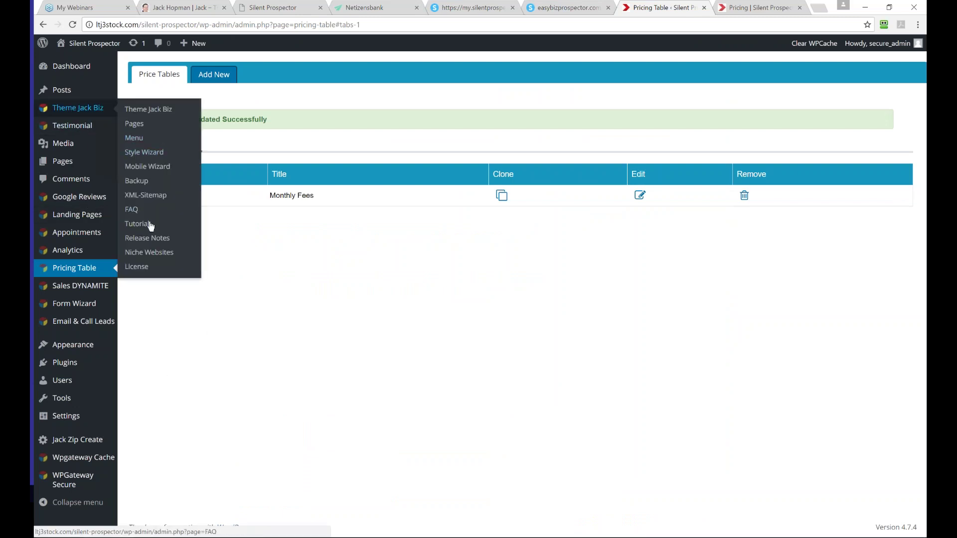
left_click(142, 258)
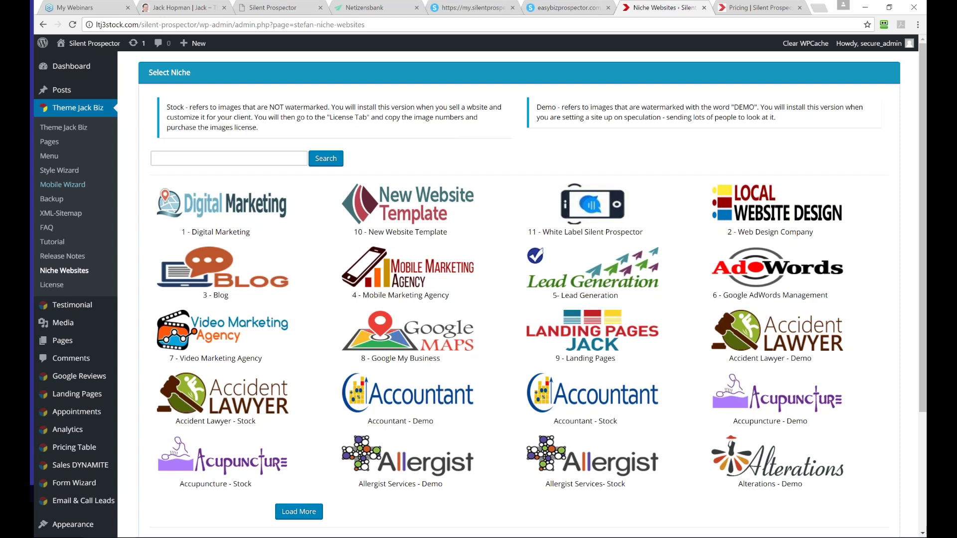
left_click(64, 130)
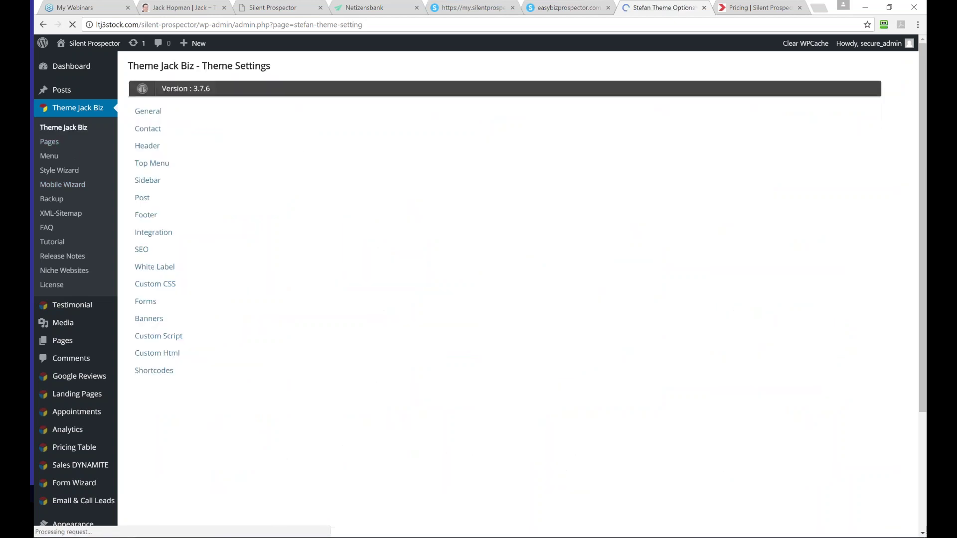
- Go back to the template site's home page and review its sections down to the customer reviews
left_click(739, 7)
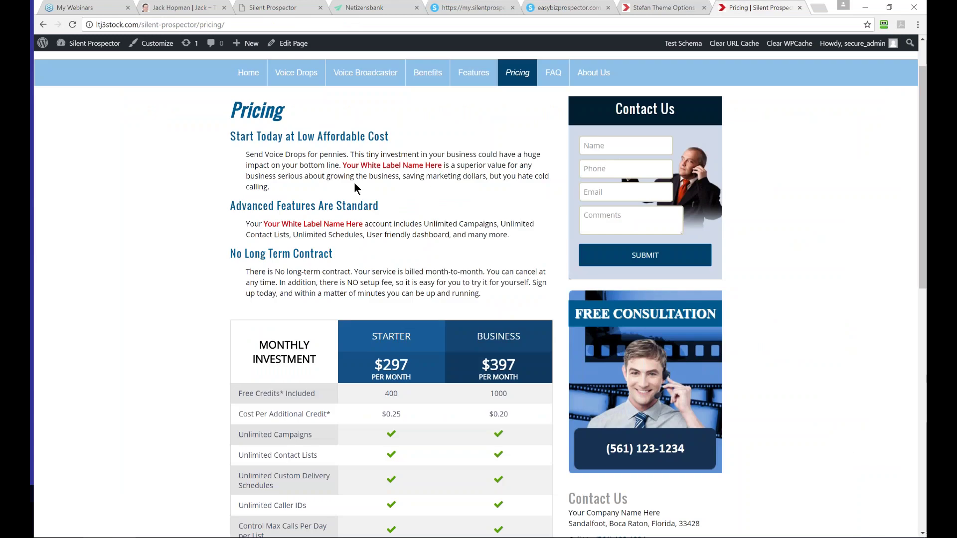
scroll(365, 190, "up", 1)
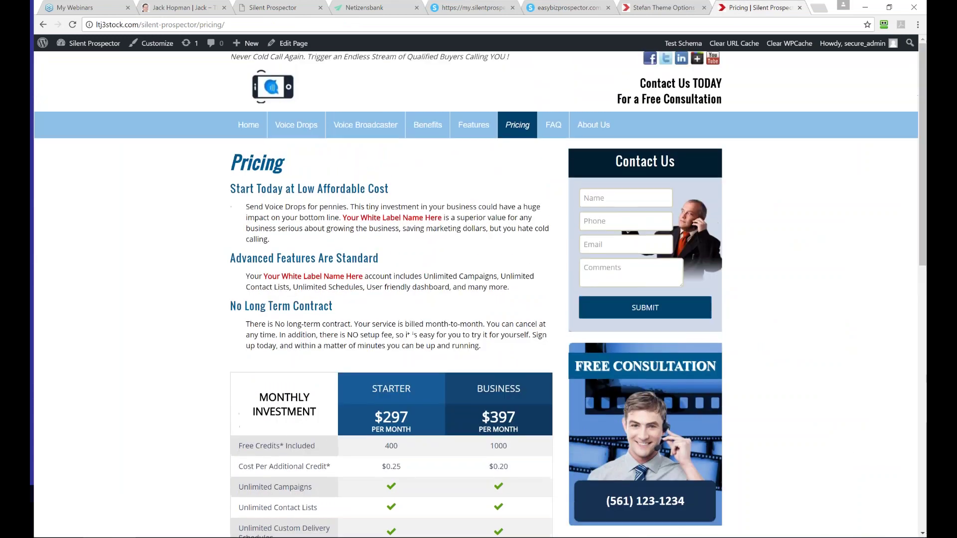
left_click(248, 125)
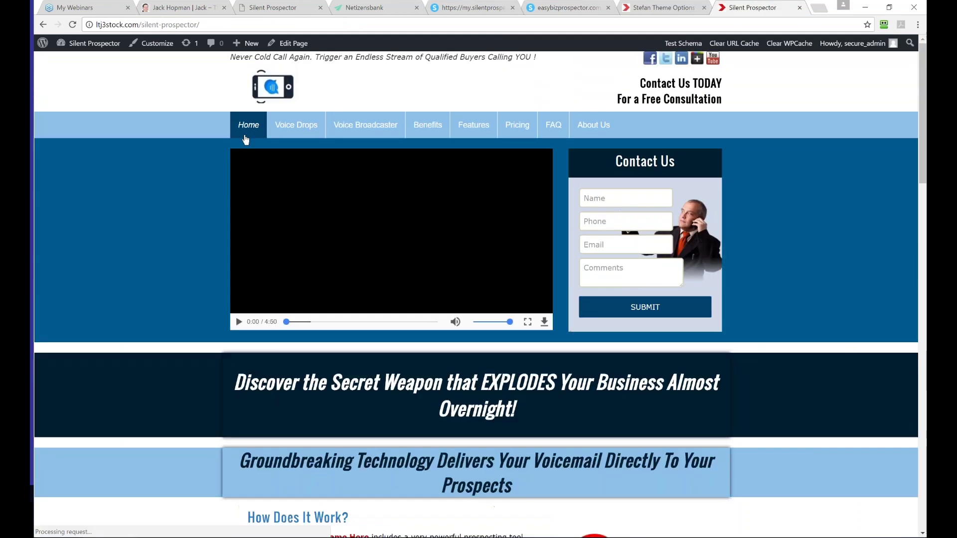
scroll(186, 249, "down", 5)
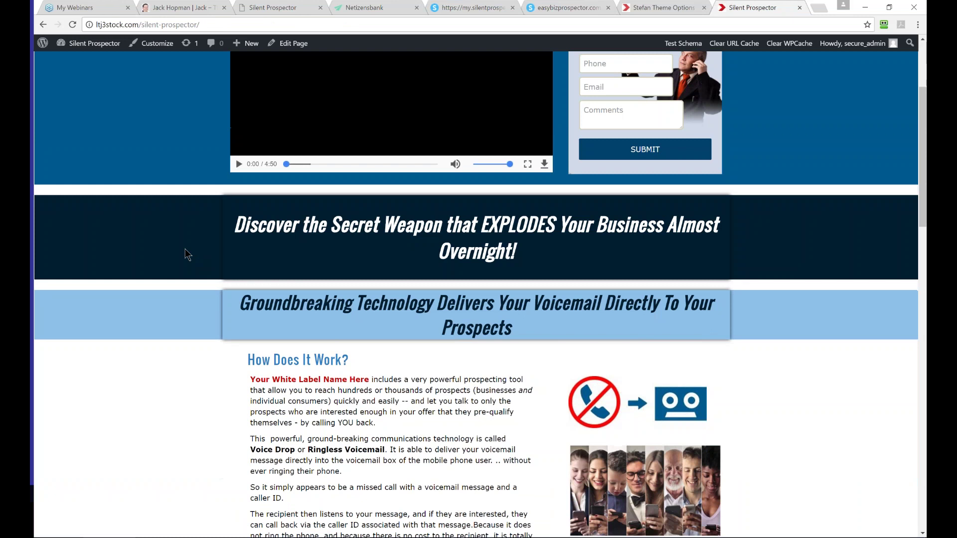
scroll(185, 249, "down", 8)
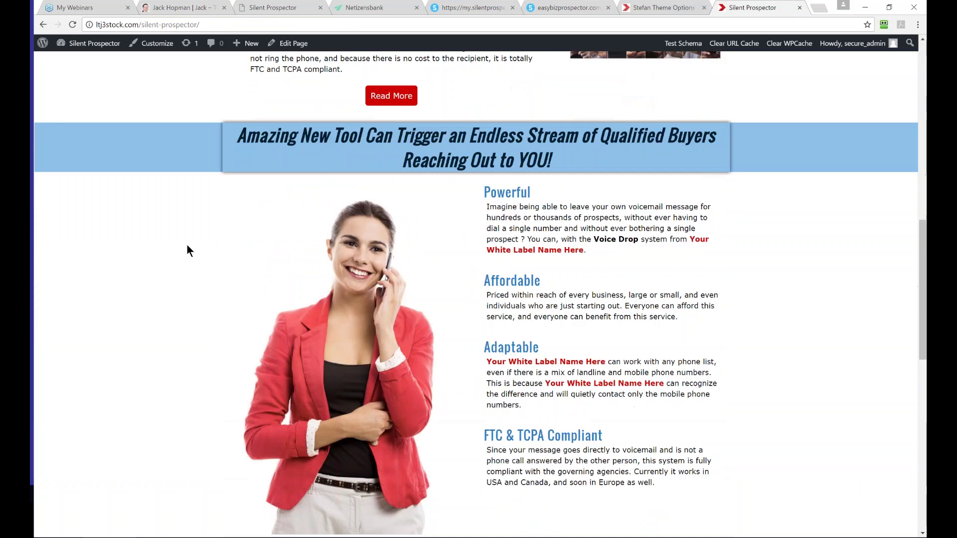
scroll(187, 244, "down", 5)
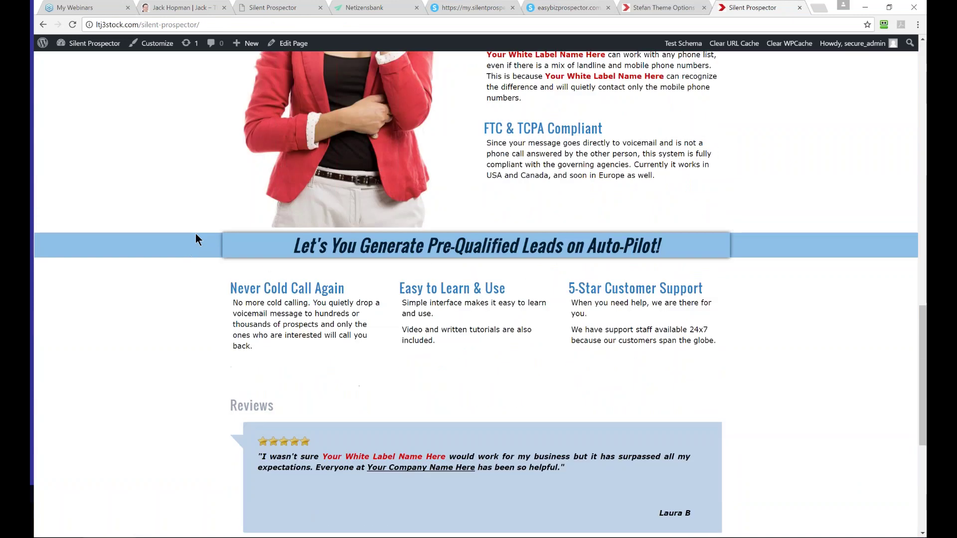
- Review the home page's customer reviews, footer and benefit sections, ending back at the page's header
scroll(195, 233, "down", 6)
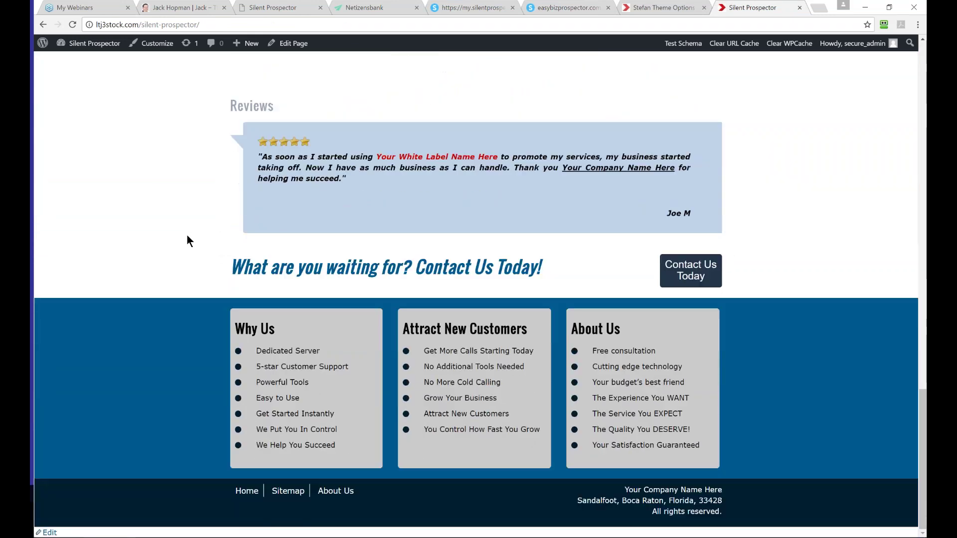
scroll(190, 231, "up", 8)
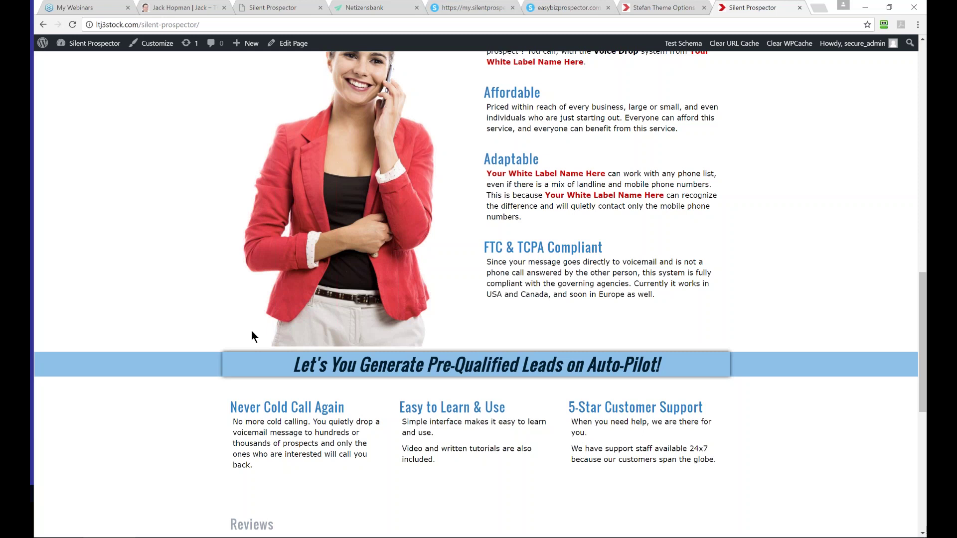
scroll(330, 313, "up", 15)
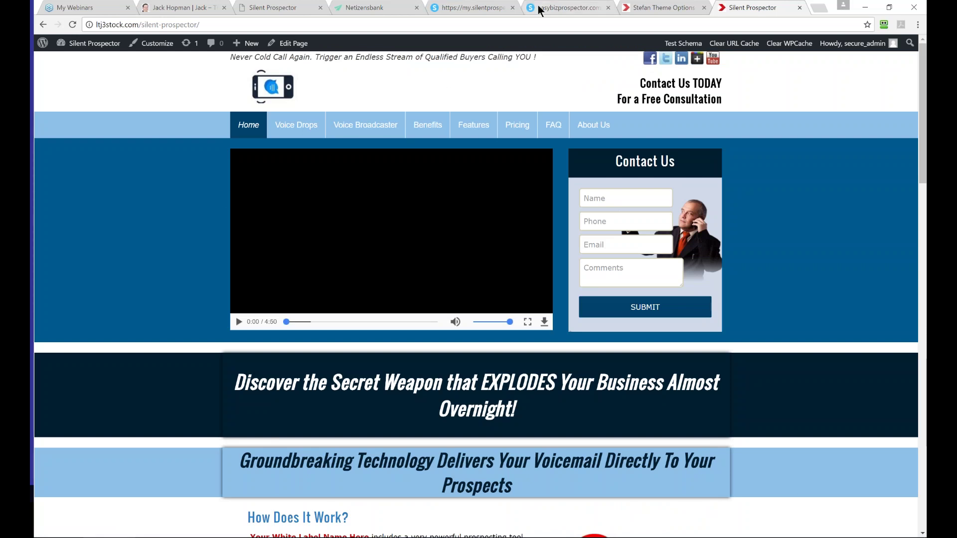
- Revisit the white label domain order page, the theme settings and the EasyBizProspector login page
left_click(466, 8)
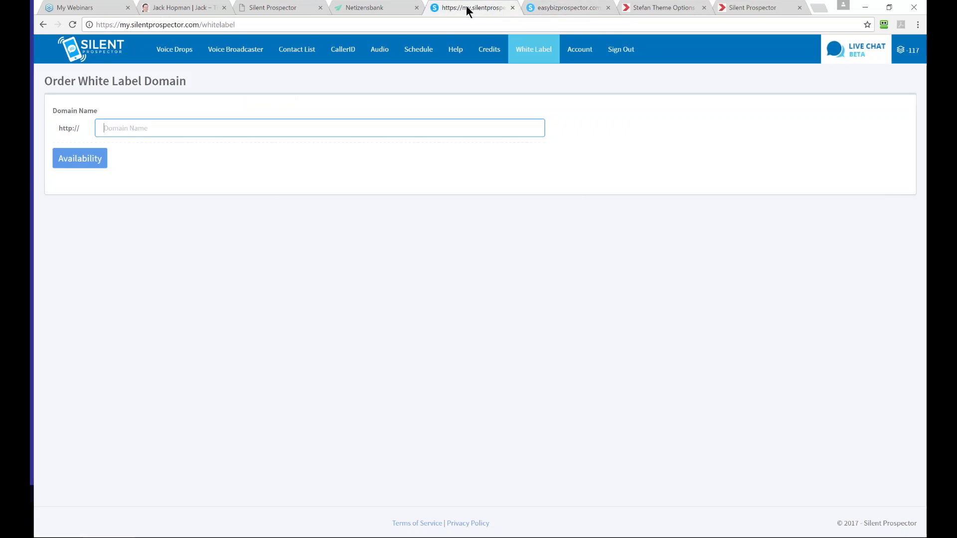
left_click_drag(49, 83, 196, 82)
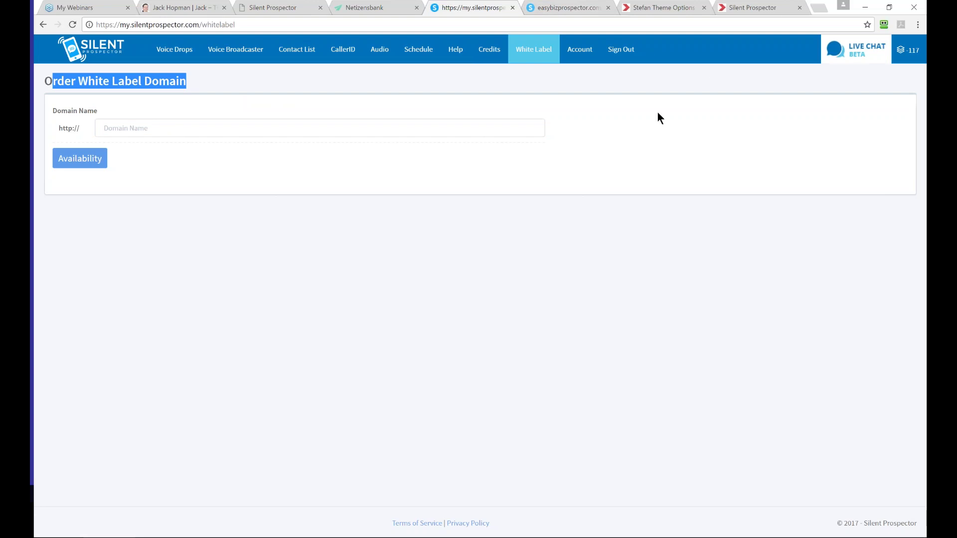
left_click(630, 7)
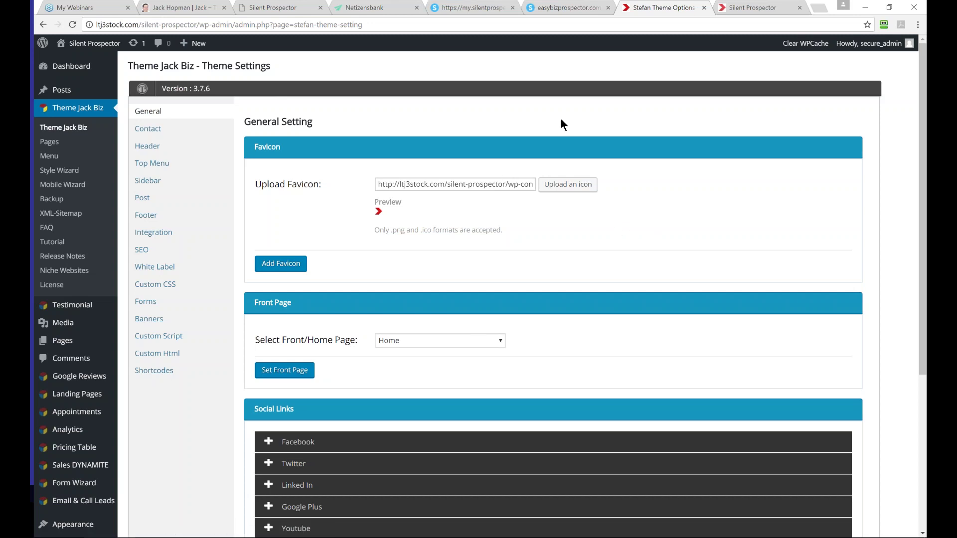
left_click(554, 7)
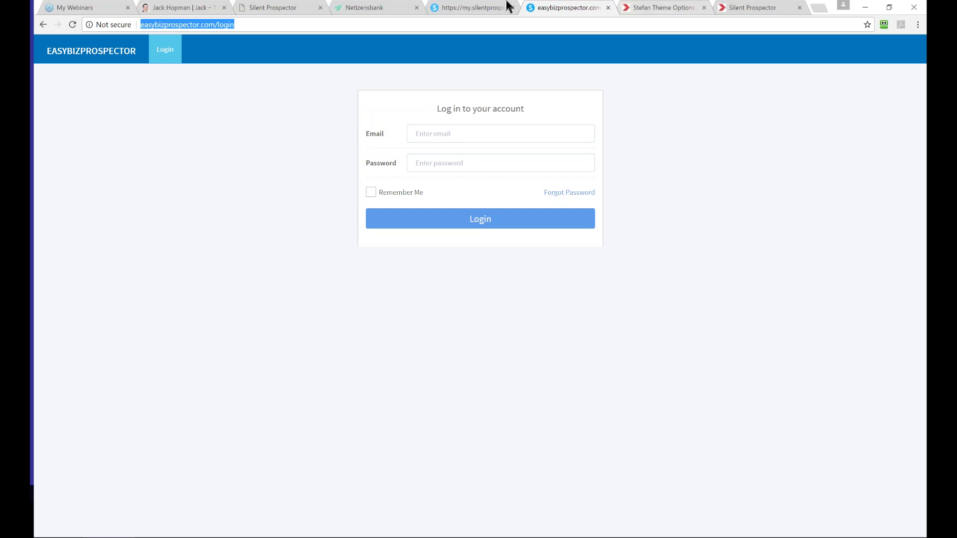
left_click(470, 5)
left_click(171, 127)
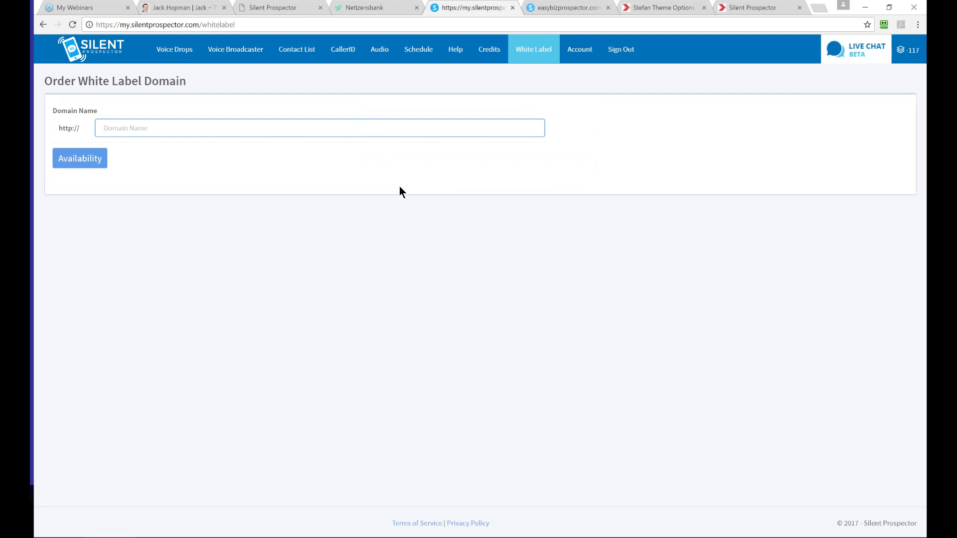
- Look at the theme settings again and close the EasyBizProspector login page
left_click(665, 10)
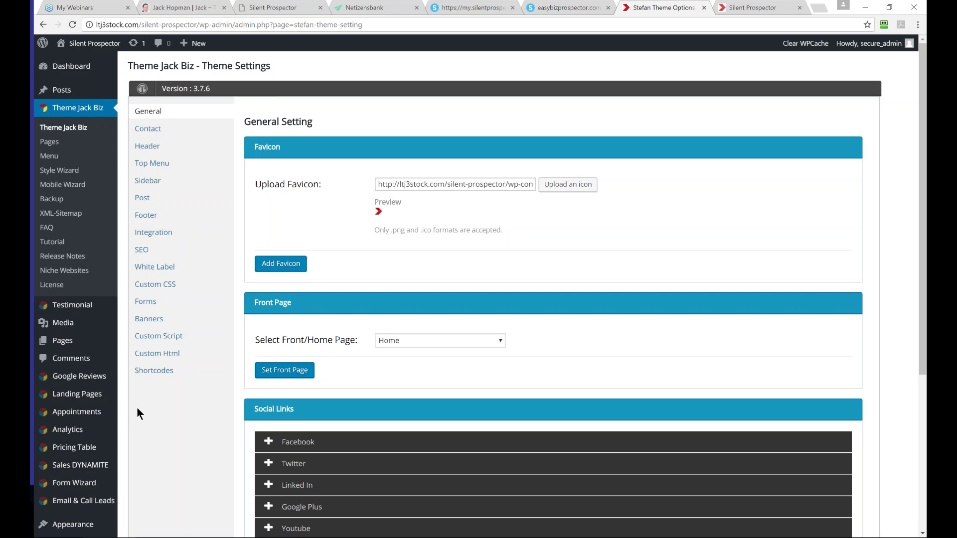
left_click(545, 6)
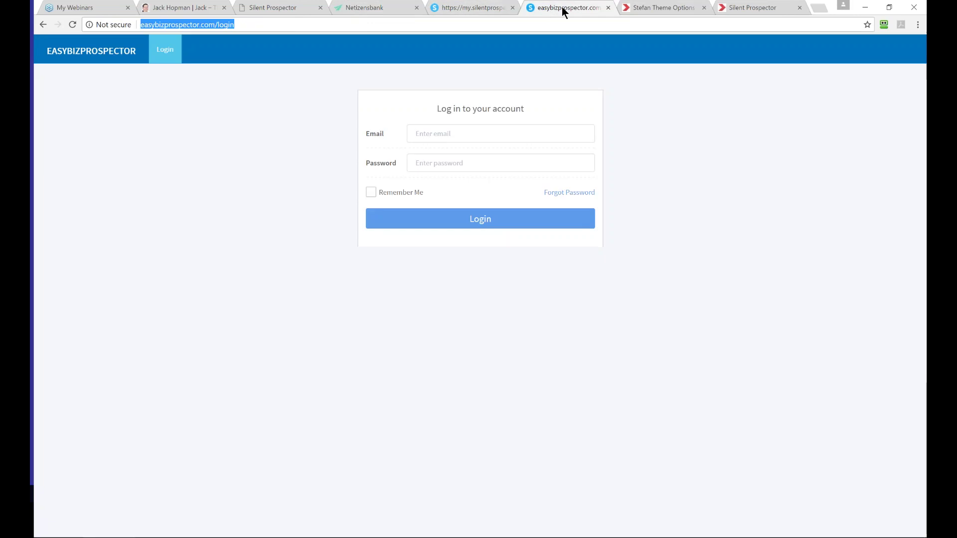
left_click(608, 8)
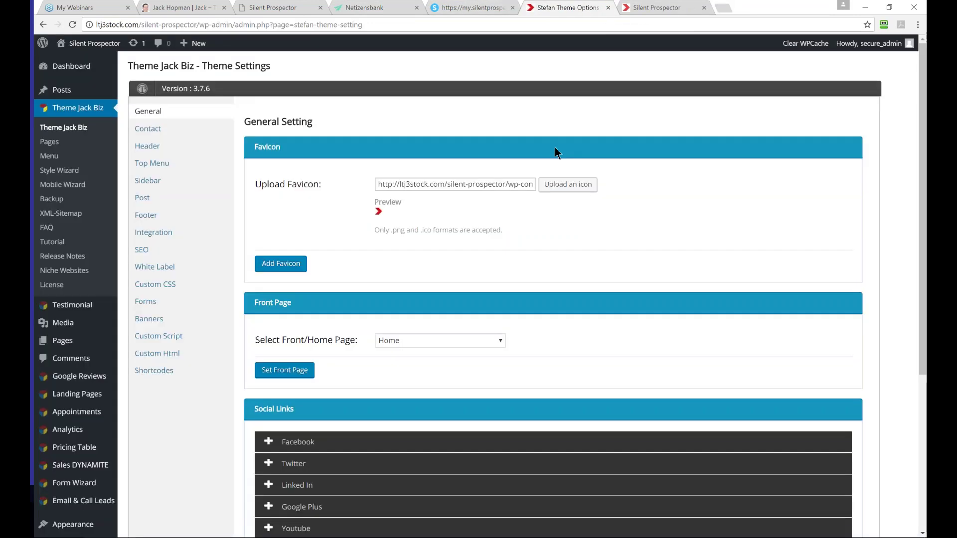
- Open the template site's Pricing page and examine the purchase buttons below the plan table
left_click(673, 7)
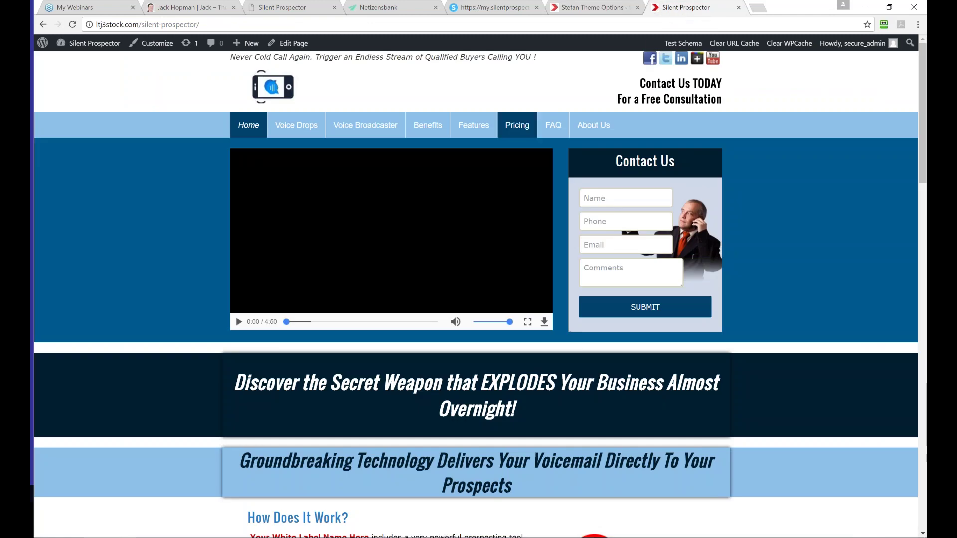
left_click(508, 126)
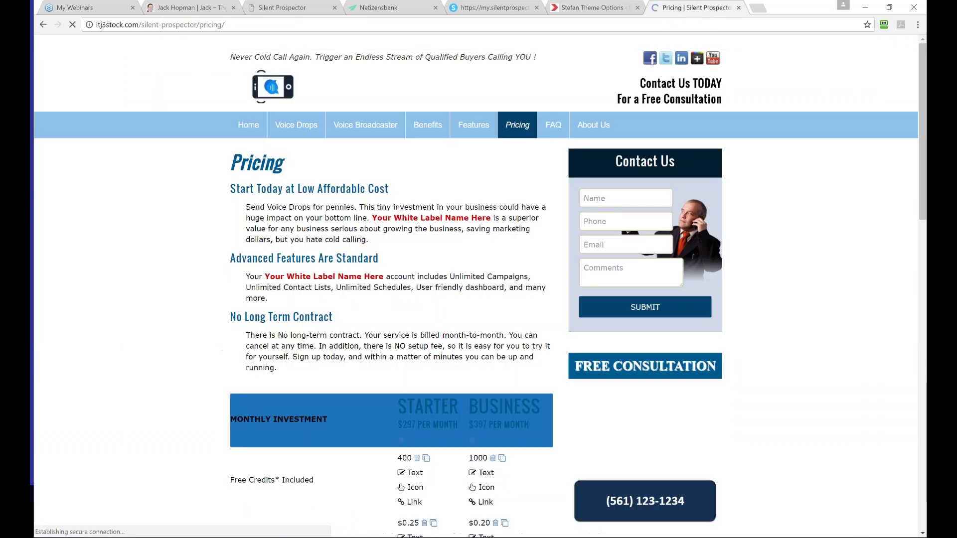
scroll(499, 184, "down", 6)
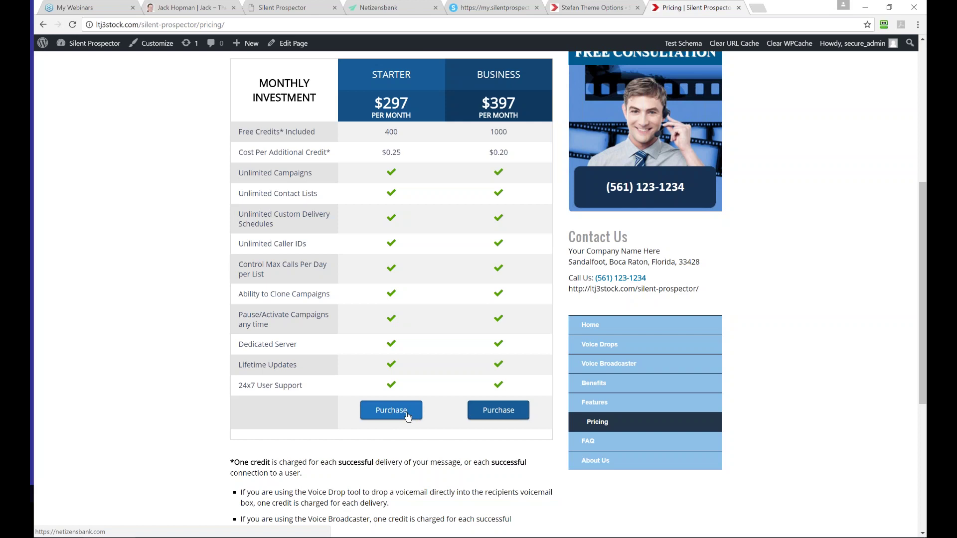
- Switch to Netizensbank and start a new product named EasyBizProspector
left_click(376, 6)
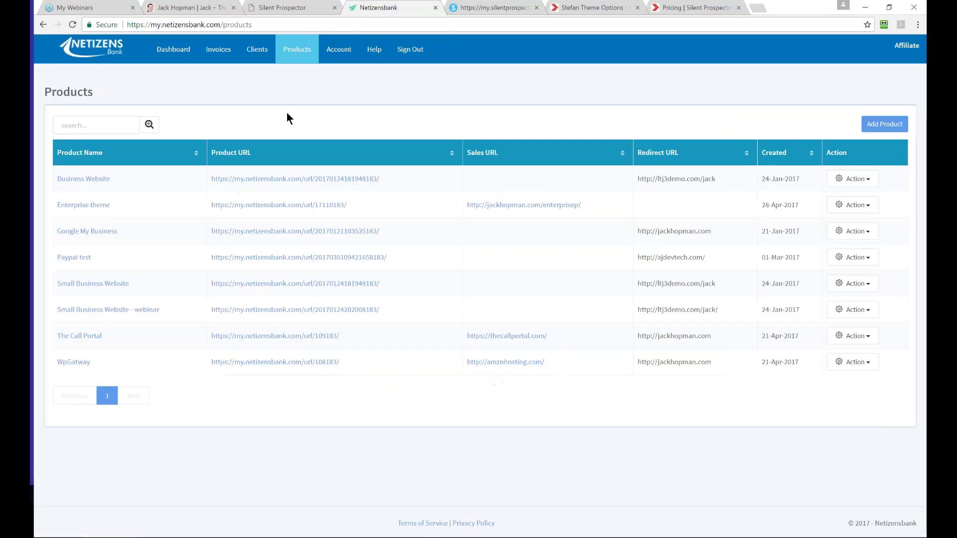
left_click(883, 124)
left_click(255, 125)
type("S")
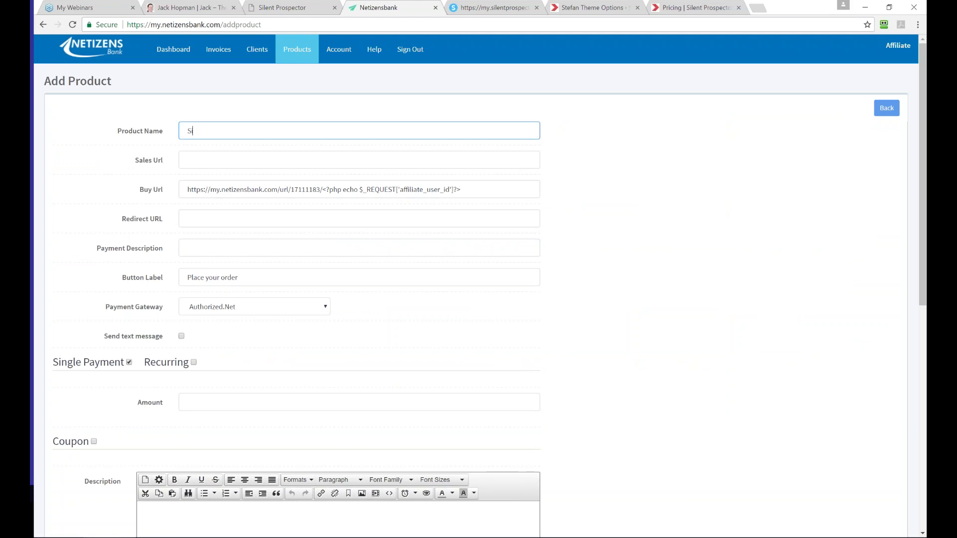
key("BackSpace")
left_click(479, 2)
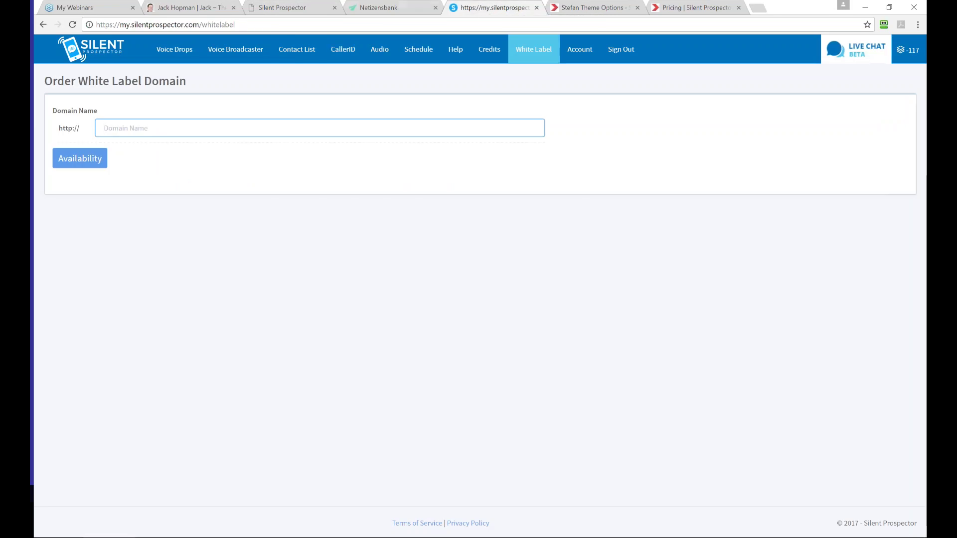
left_click(385, 10)
type("EasyBizPros")
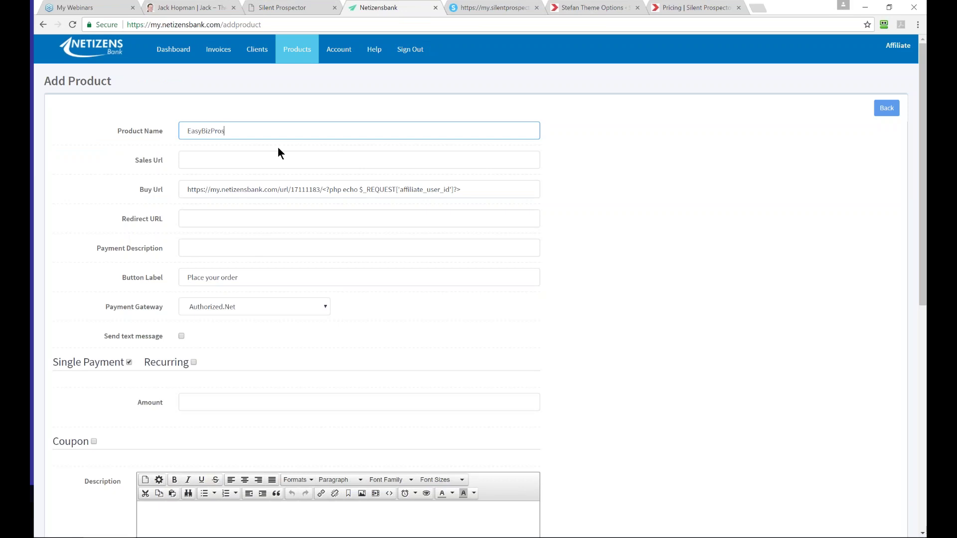
type("pector")
left_click(231, 162)
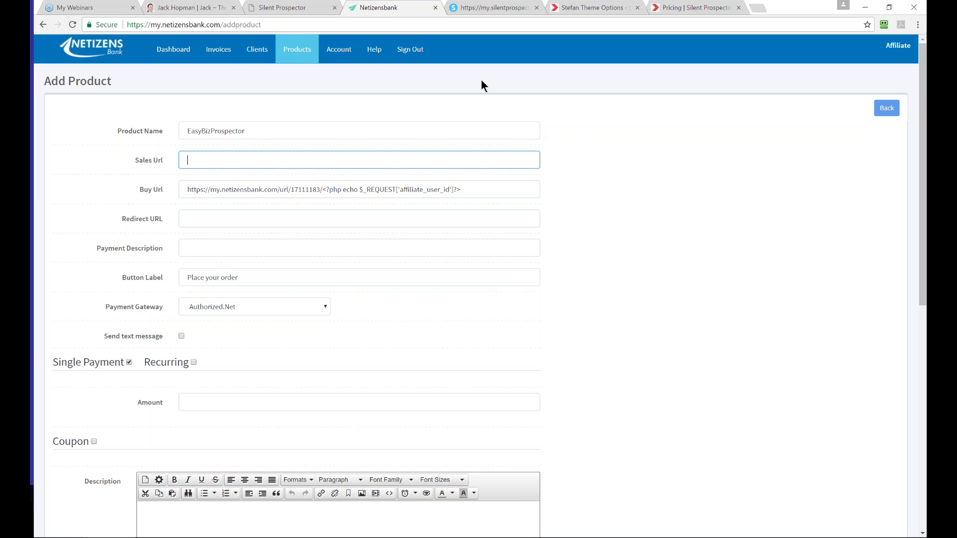
left_click(482, 8)
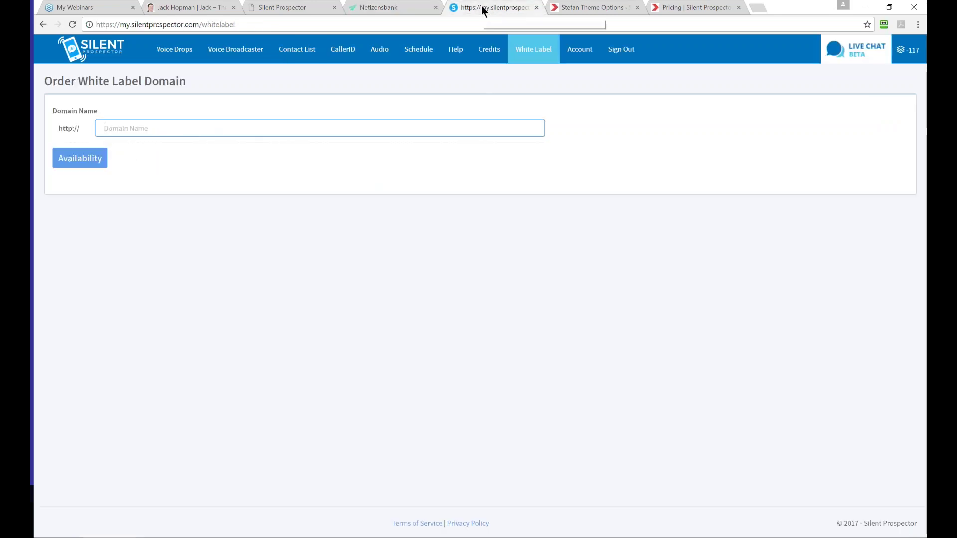
left_click(576, 7)
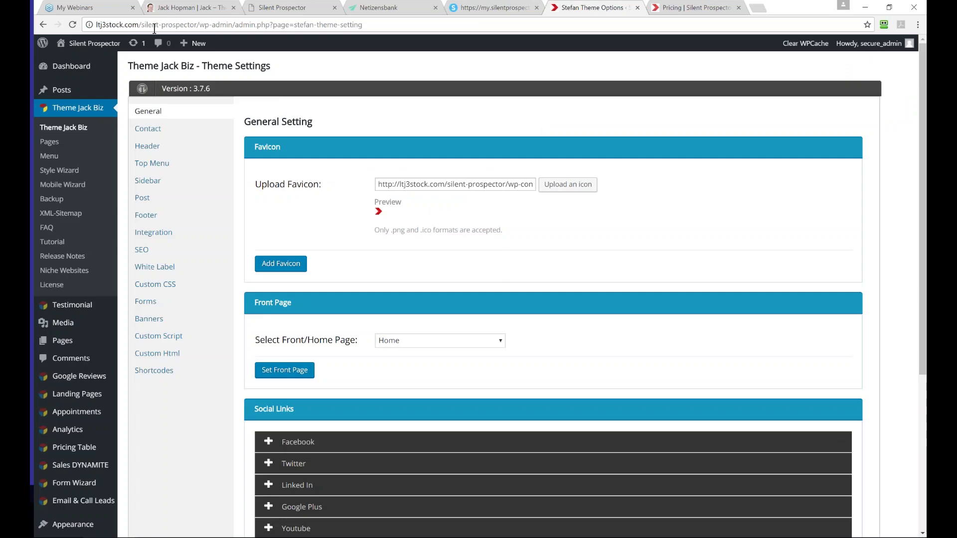
left_click(683, 6)
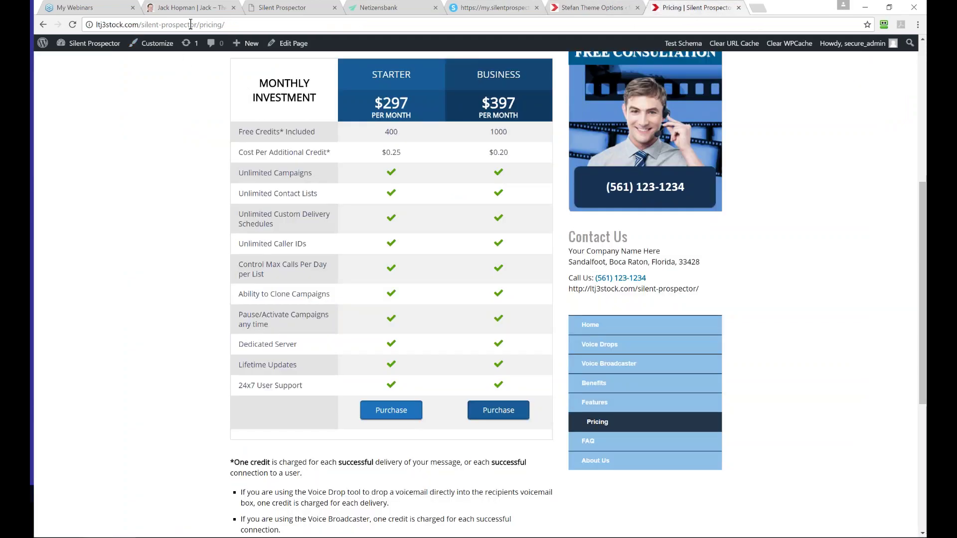
left_click_drag(194, 25, 96, 24)
key("ctrl+c")
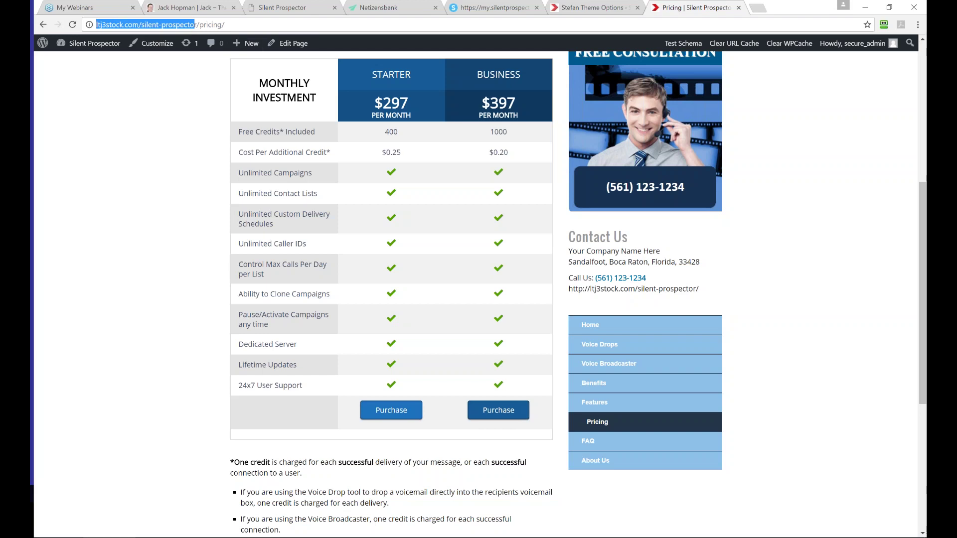
left_click(577, 8)
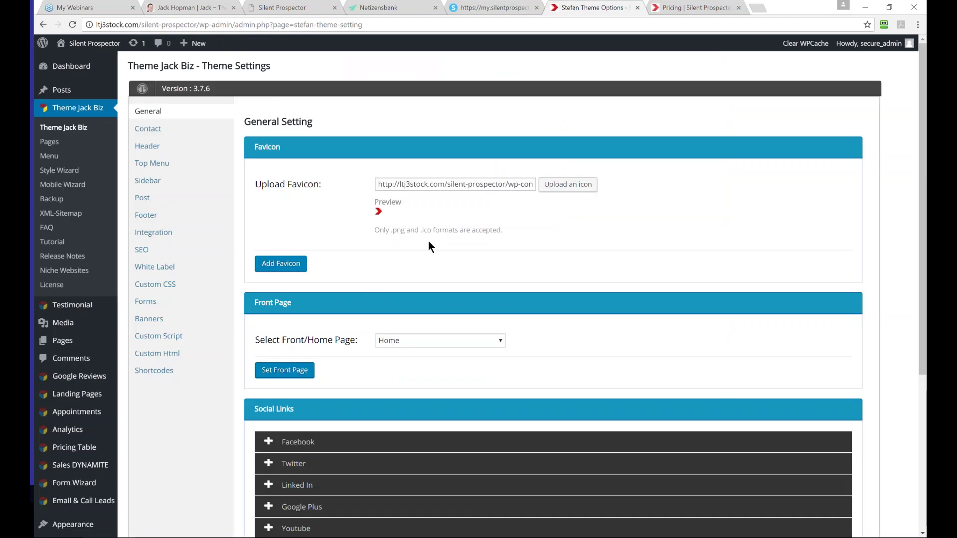
key("ctrl+shift+Tab")
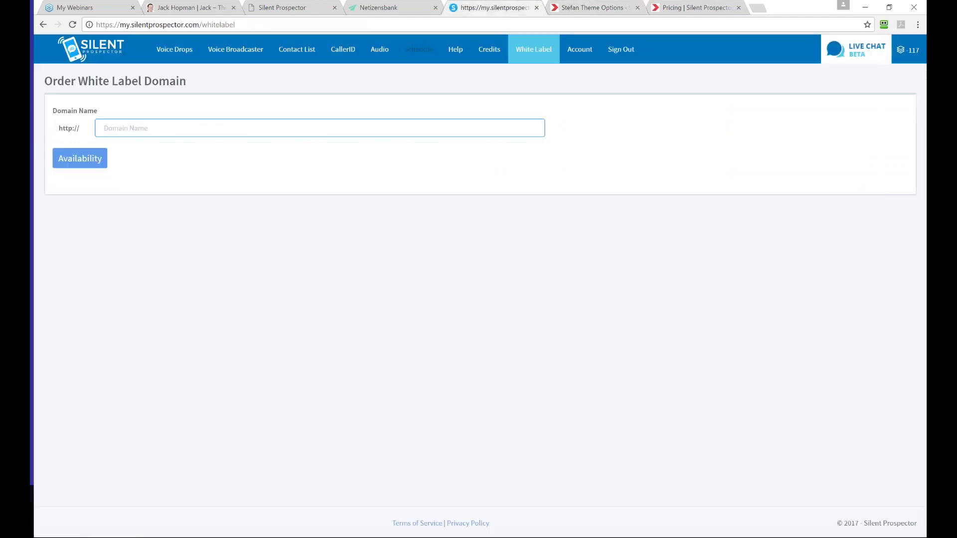
left_click(404, 7)
key("ctrl+v")
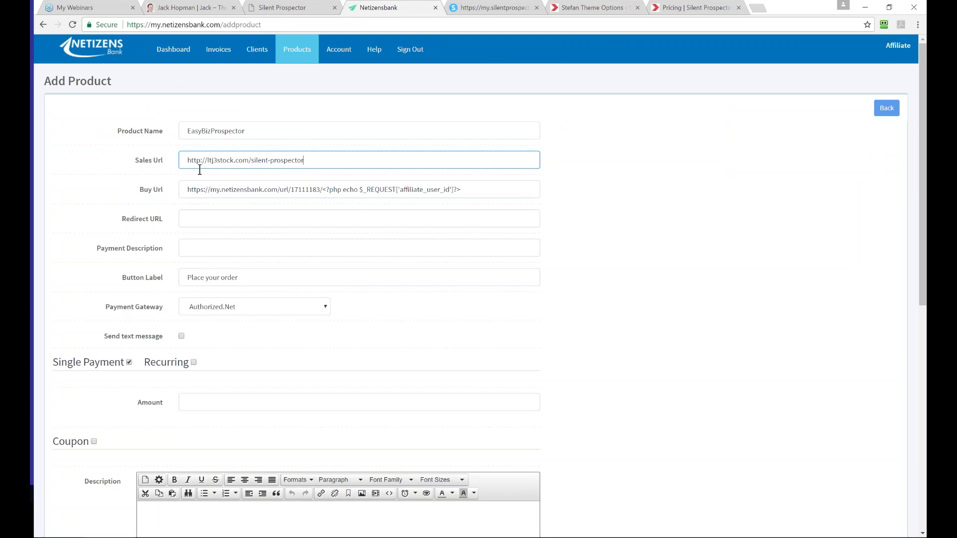
- In the template site's WordPress admin, add a new page titled Thank You for the product's redirect
left_click(194, 214)
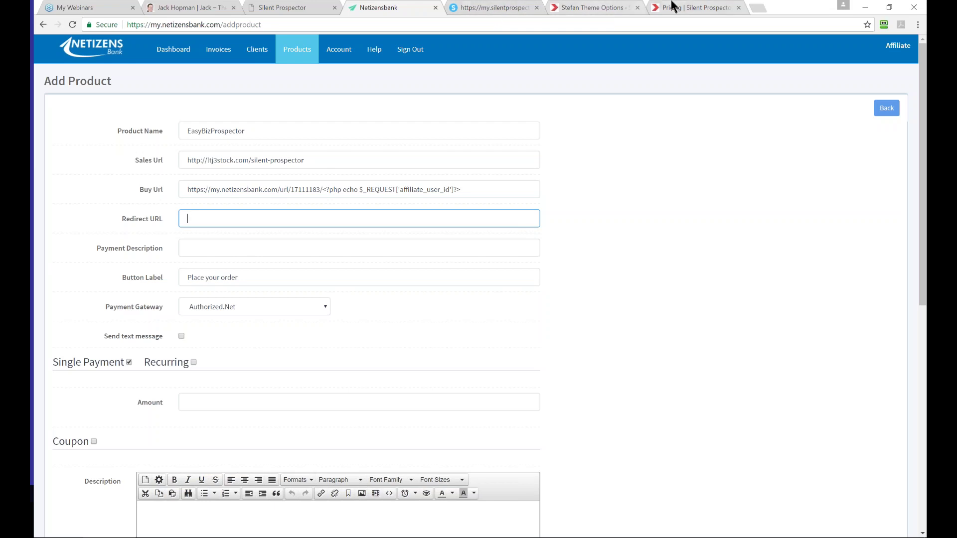
left_click(673, 6)
scroll(449, 199, "up", 6)
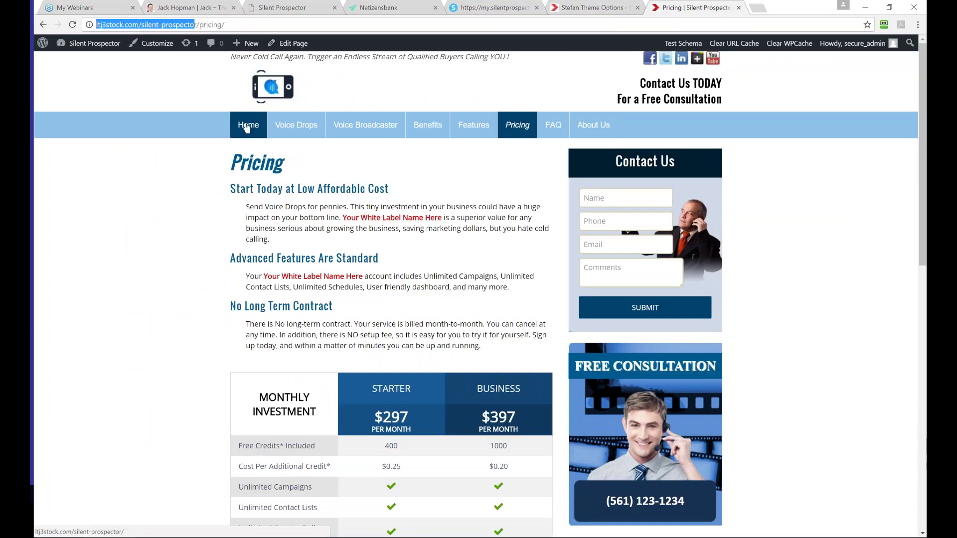
mouse_move(89, 43)
left_click(78, 65)
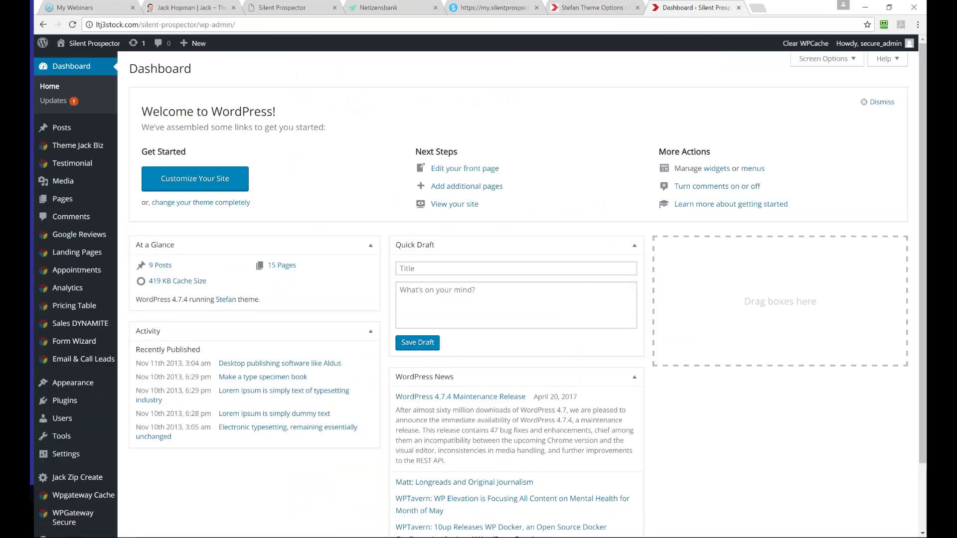
left_click(60, 200)
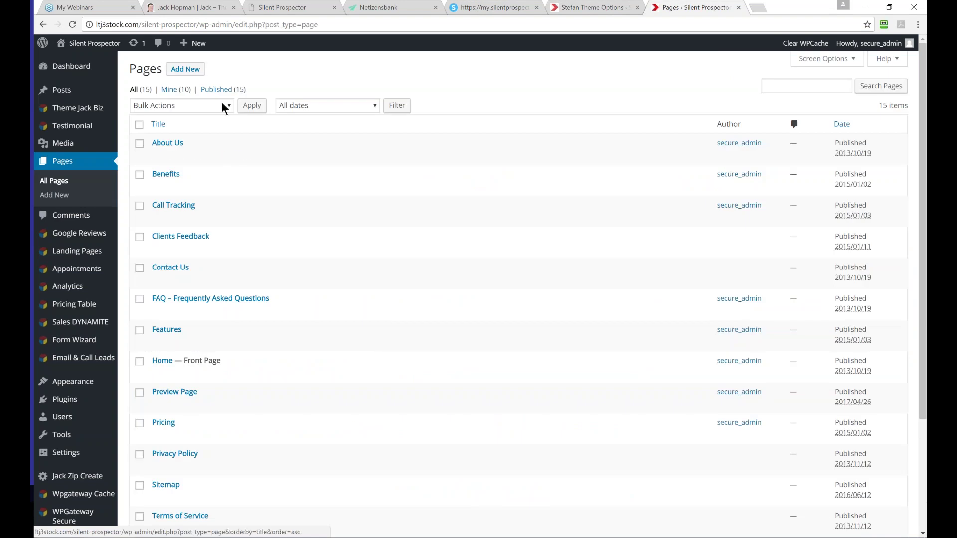
left_click(185, 69)
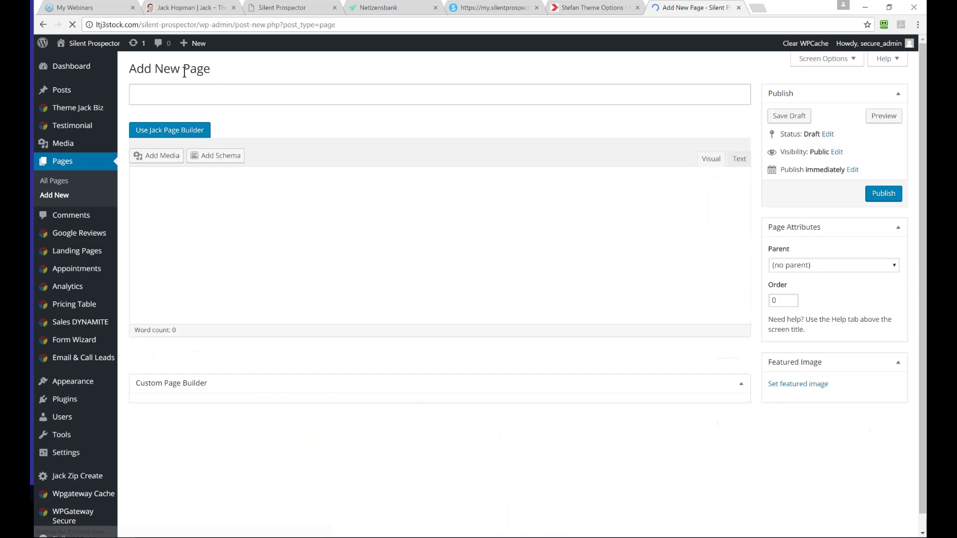
left_click(170, 93)
type("Thanky")
key("BackSpace")
type("ou")
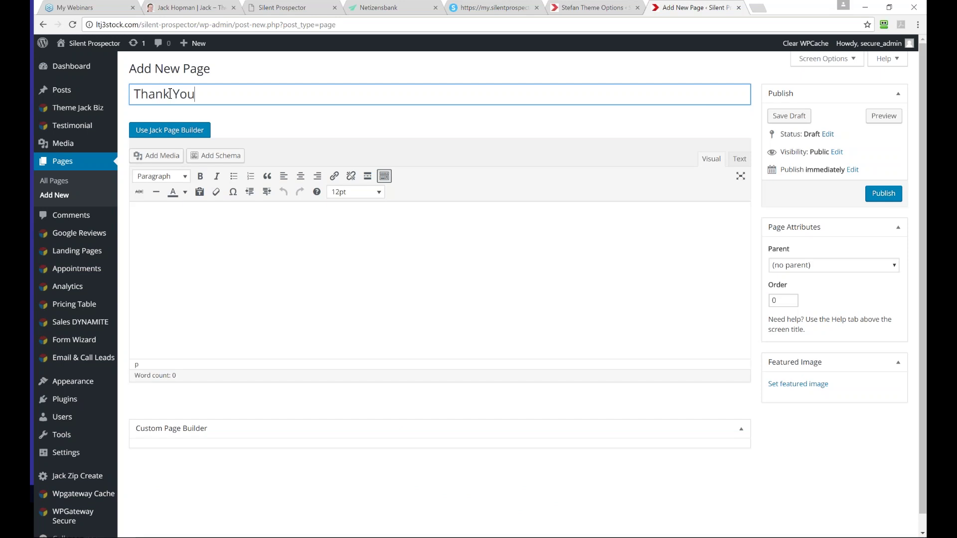
- Switch the Thank You page to the Jack Page Builder, load the About Us page's content into it, and publish the page
left_click(169, 130)
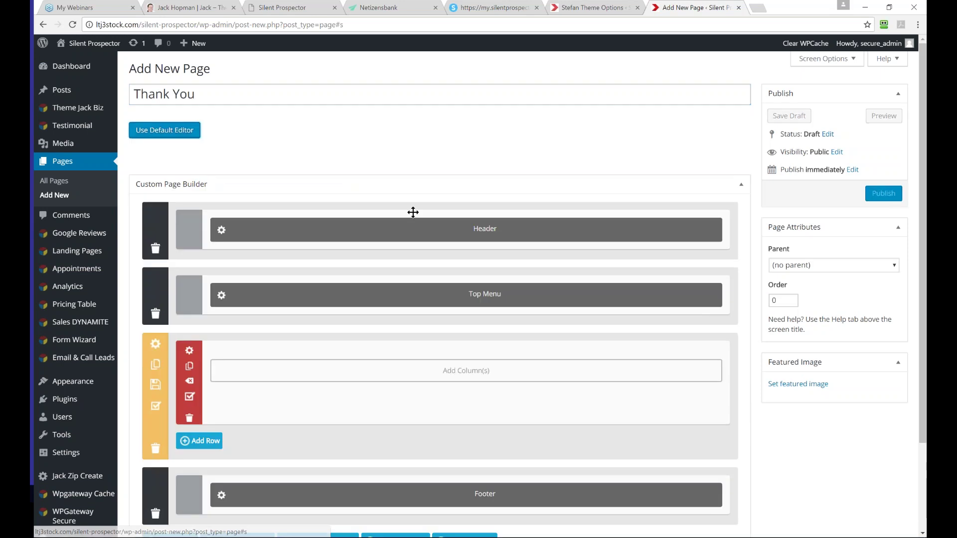
scroll(403, 408, "down", 2)
left_click(244, 471)
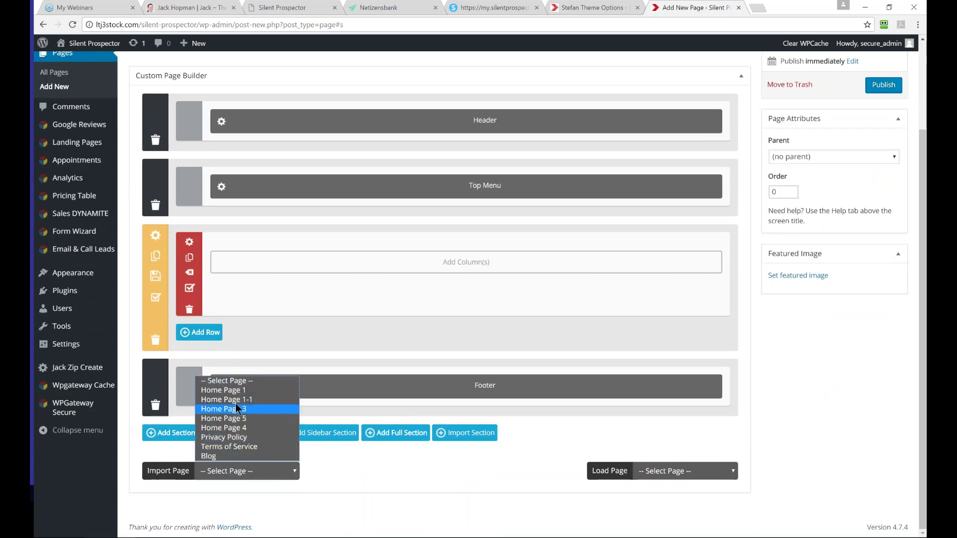
left_click(224, 479)
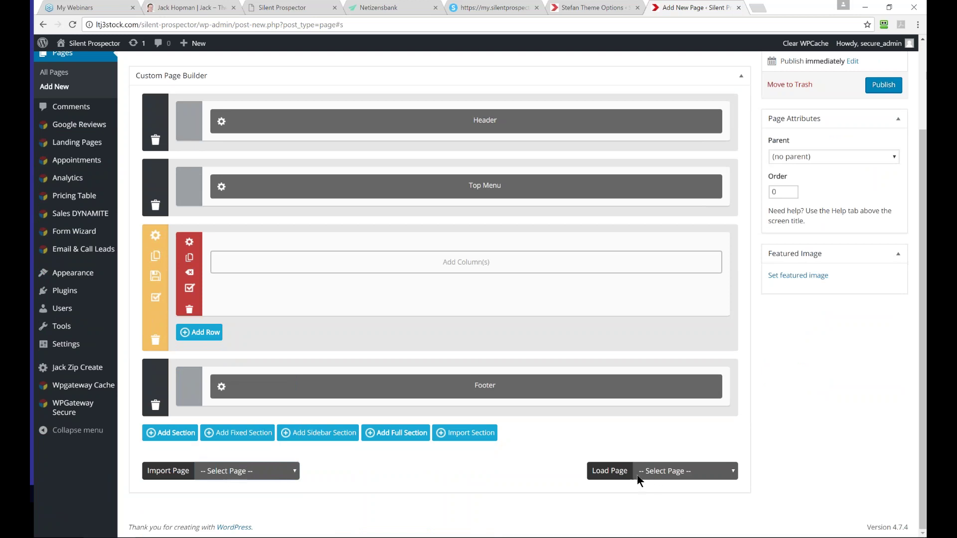
left_click(652, 469)
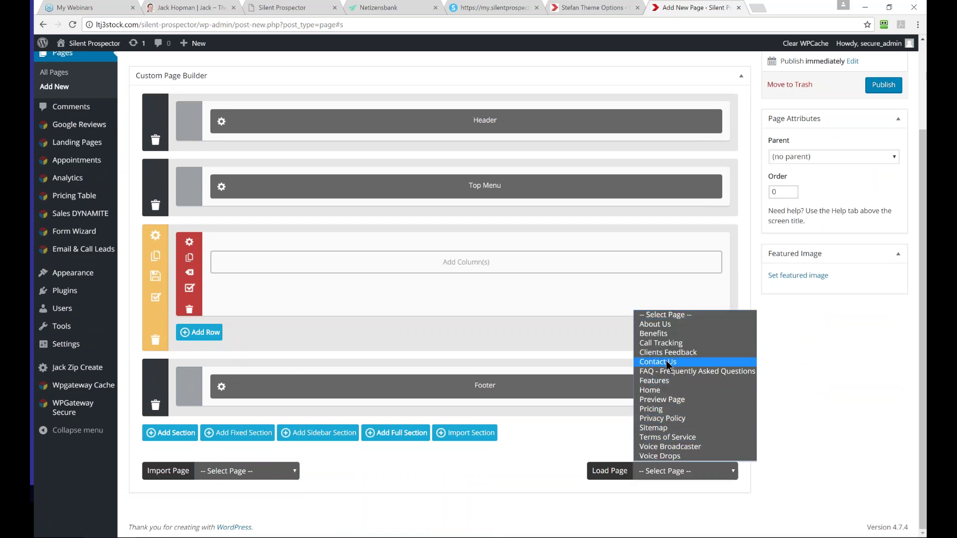
left_click(670, 325)
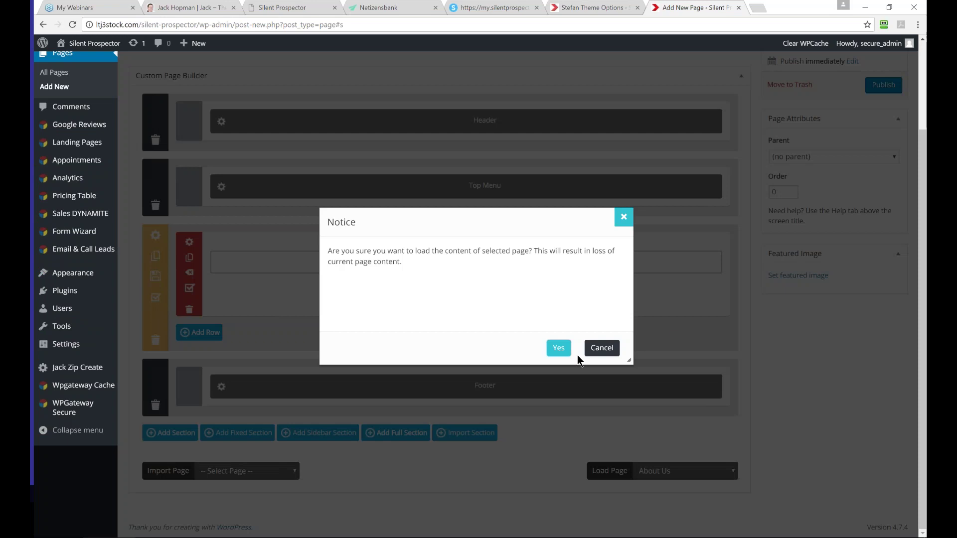
left_click(559, 348)
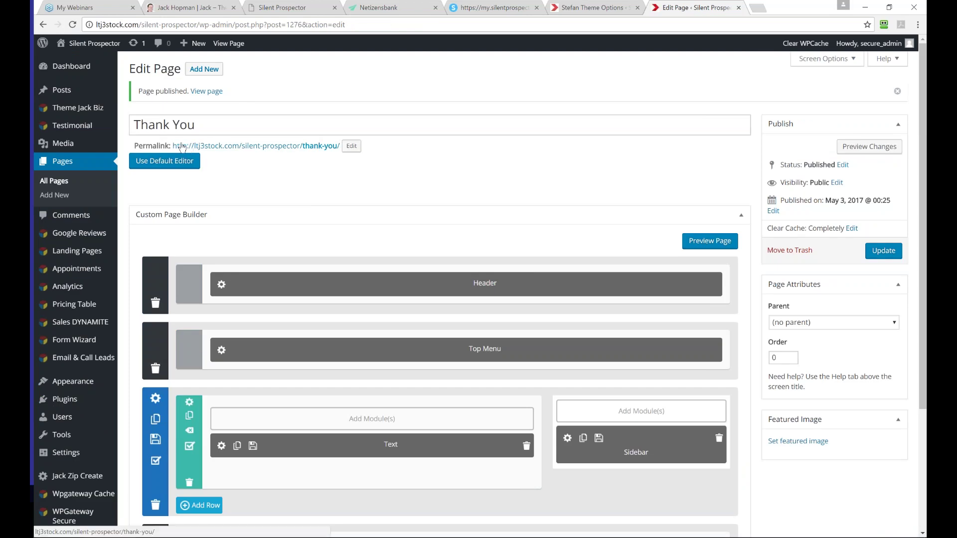
- Copy the Thank You page's permalink and set it as the redirect URL of the EasyBizProspector product in Netizensbank
left_click_drag(173, 146, 340, 147)
key("ctrl+c")
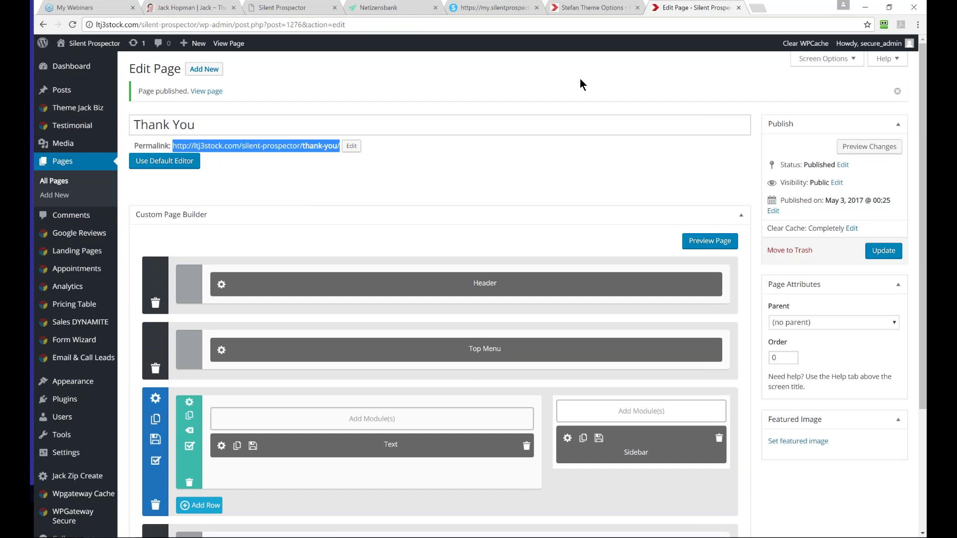
left_click(483, 8)
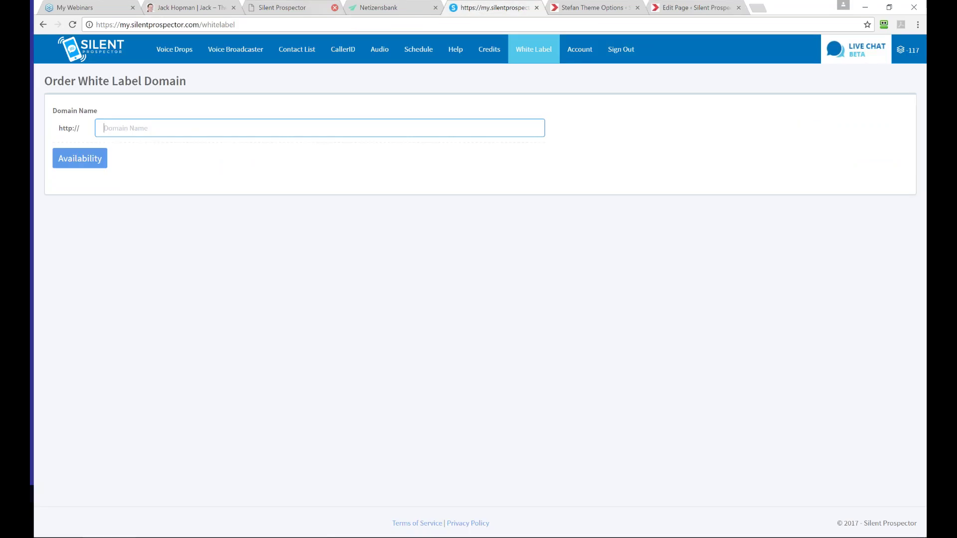
left_click(359, 6)
key("ctrl+v")
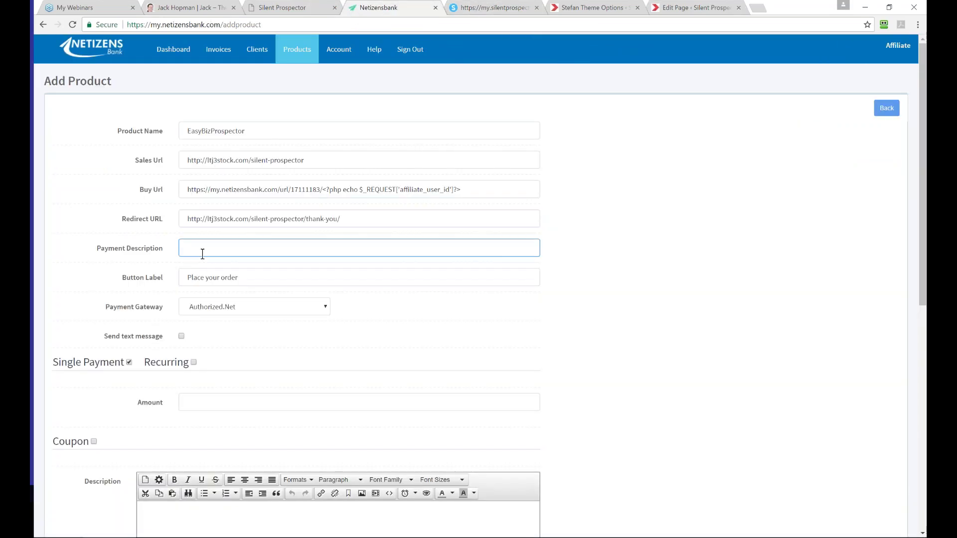
- Set the payment description to EasyBizProspector - Starter, reusing the product name
double_click(239, 134)
key("ctrl+c")
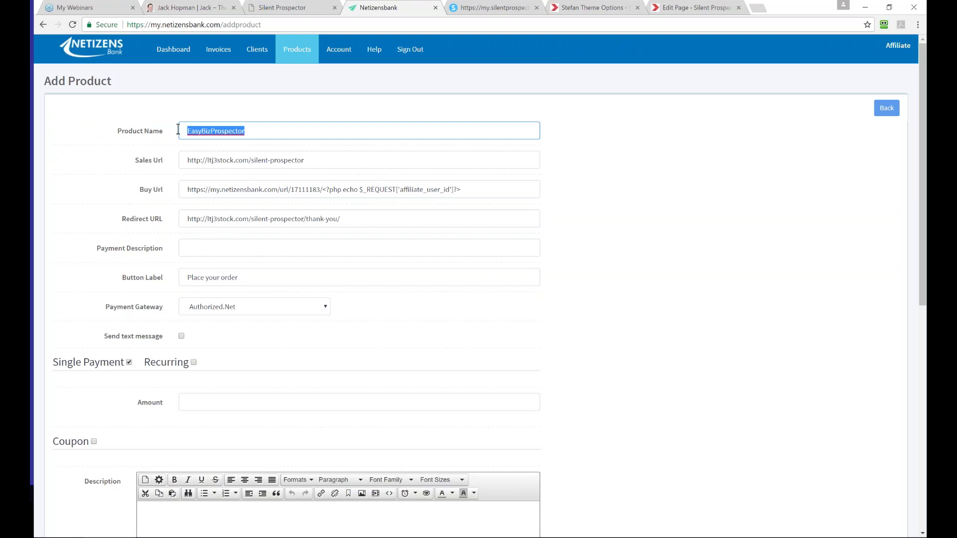
left_click(225, 247)
key("ctrl+v")
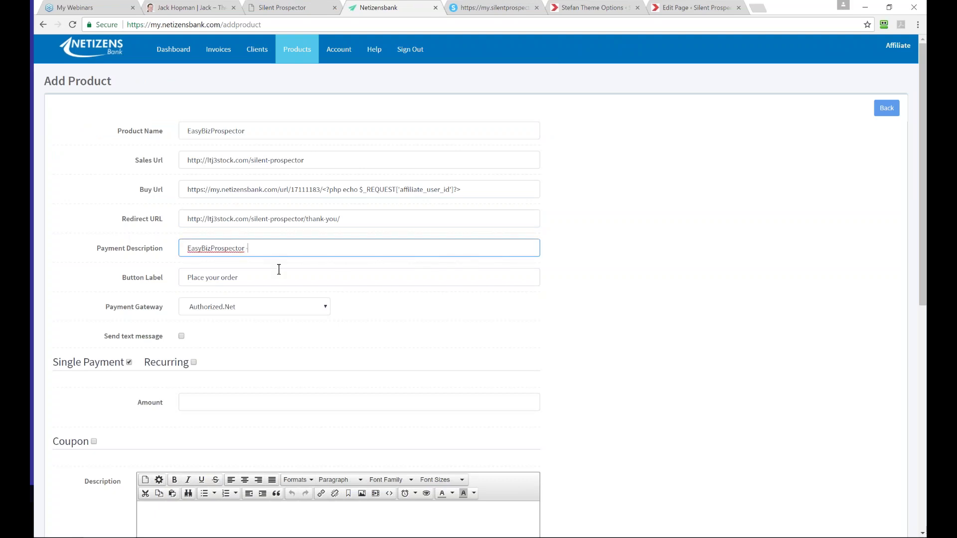
type("- Starter")
left_click(254, 277)
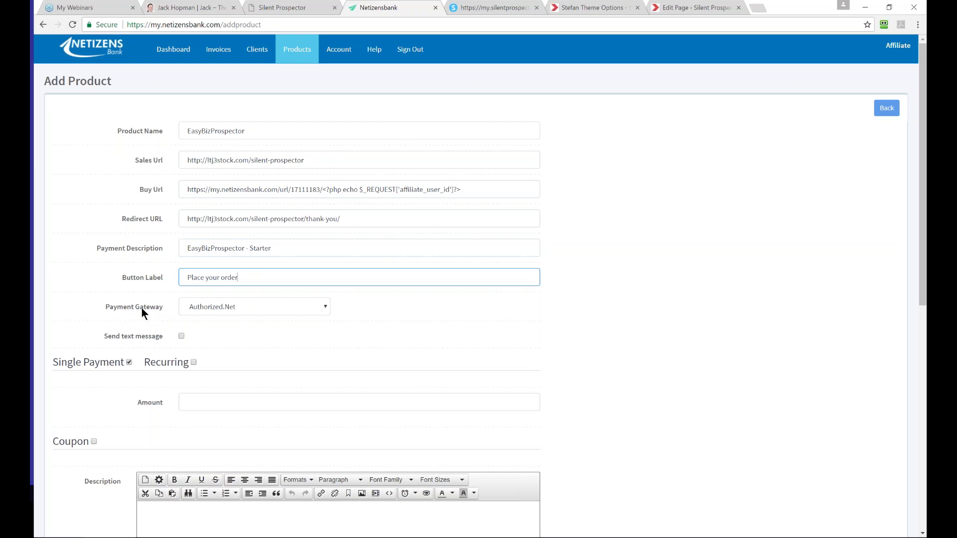
- Make the product's payment recurring, billed monthly for an infinite number of payments
scroll(201, 277, "down", 2)
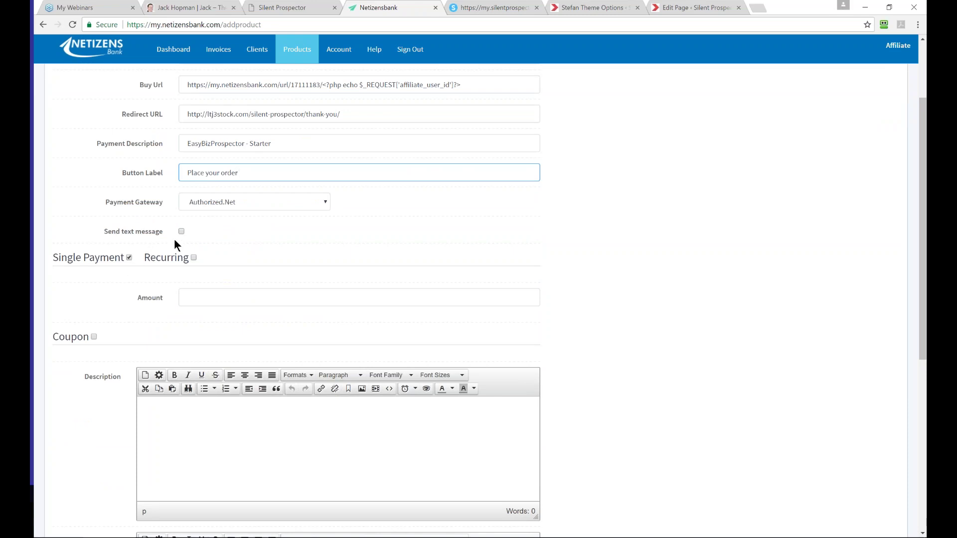
left_click(194, 256)
left_click(193, 257)
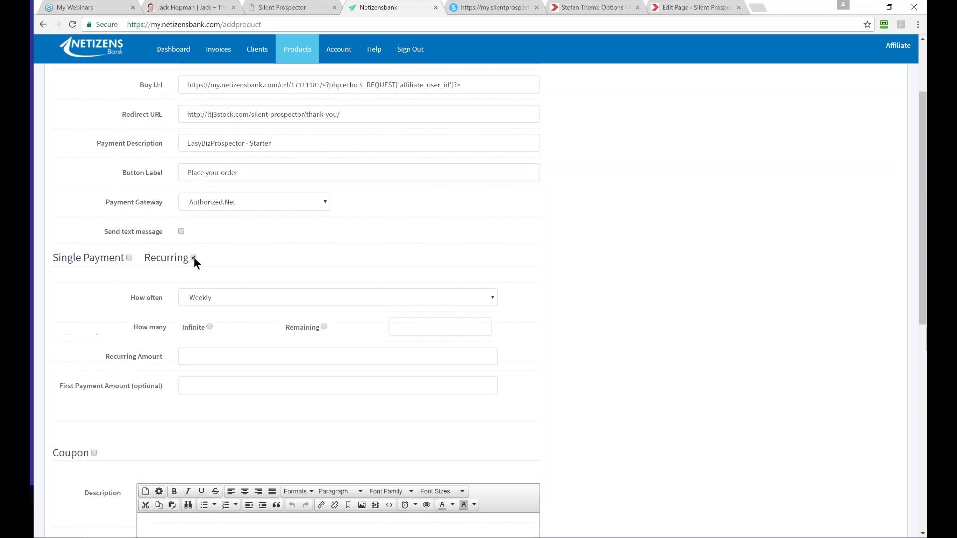
left_click(215, 298)
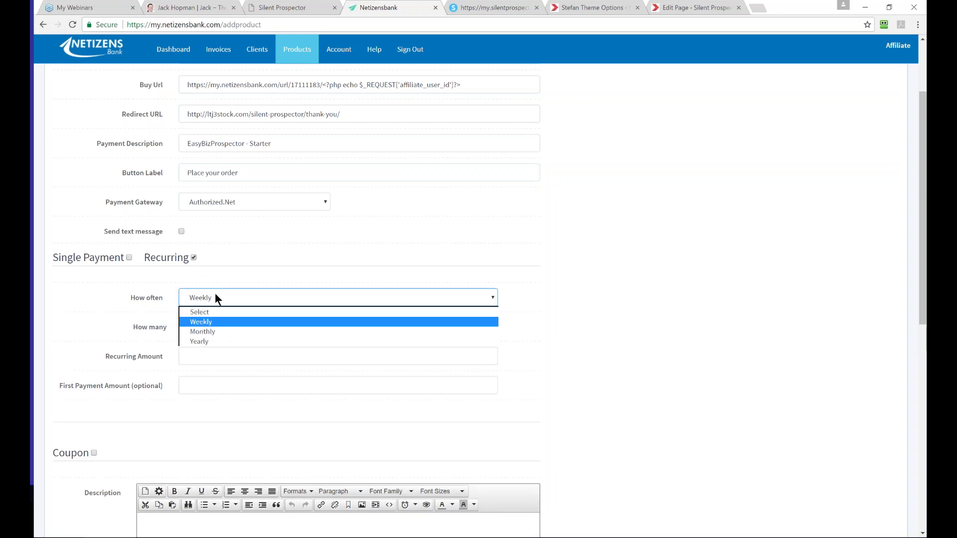
left_click(195, 328)
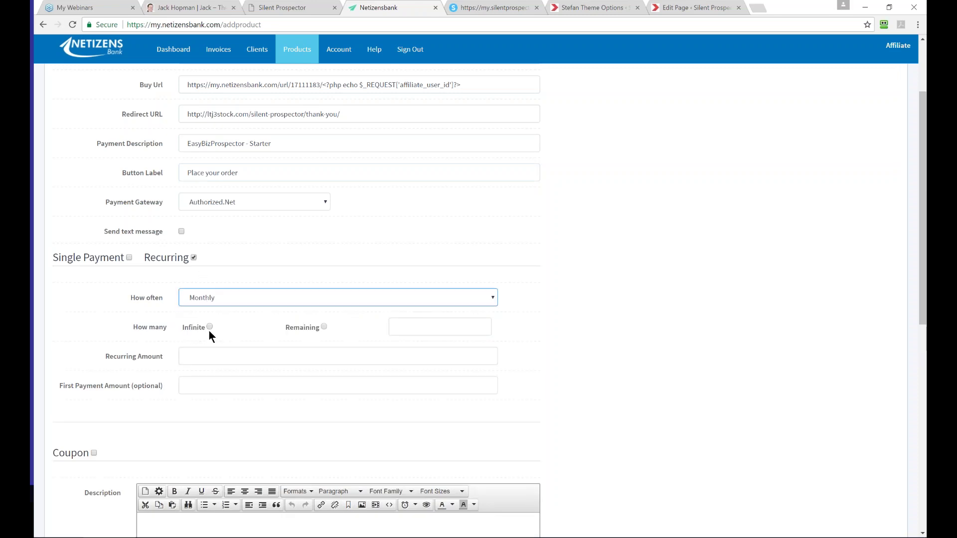
left_click(209, 327)
- Set both the recurring amount and the first payment amount to 197
scroll(227, 326, "down", 2)
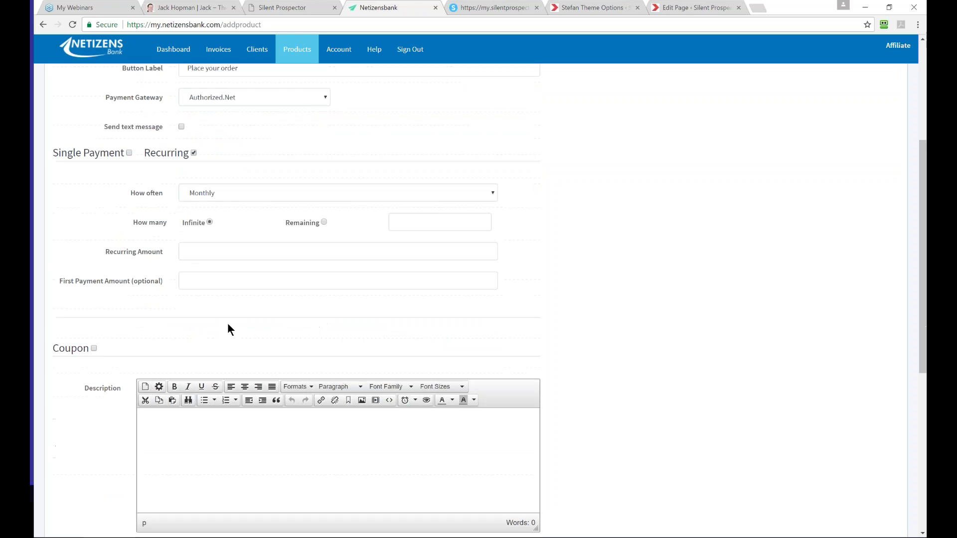
left_click(194, 251)
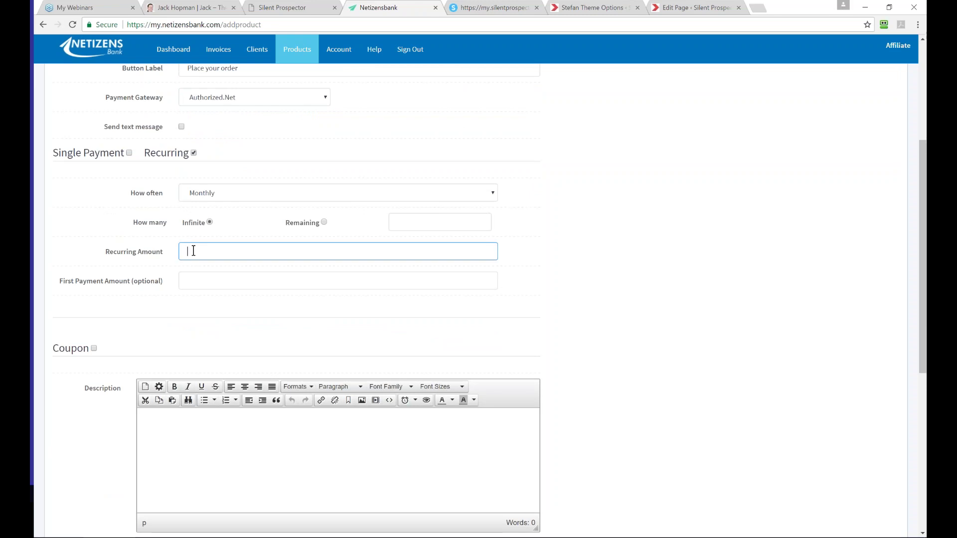
type("197")
left_click(192, 281)
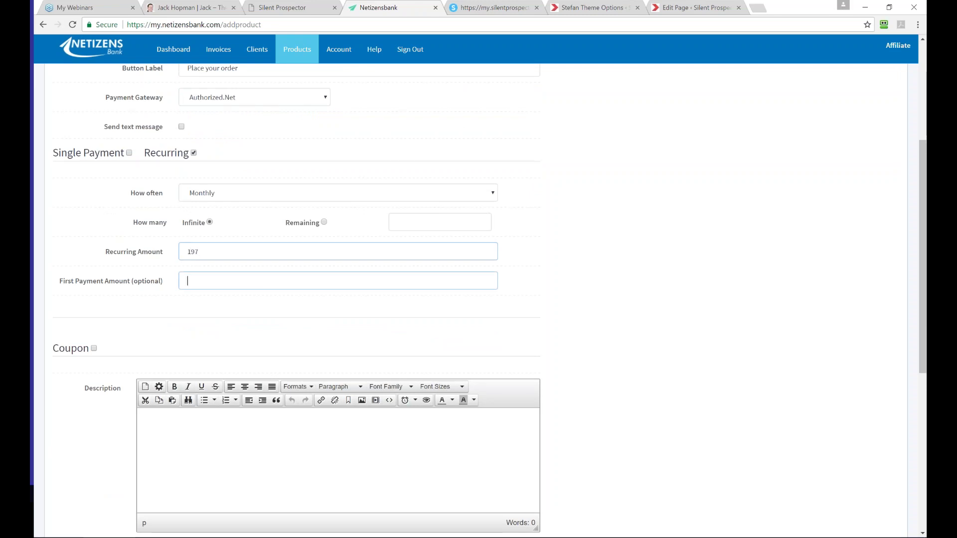
type("197")
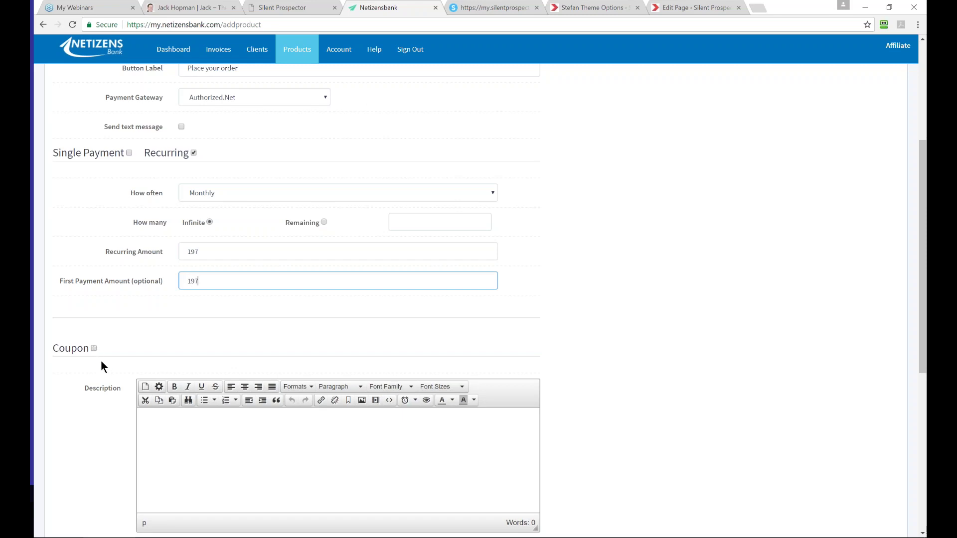
- Enter Starter EasyBizProspector as the product description, reusing the product name, and submit the new product
left_click(151, 417)
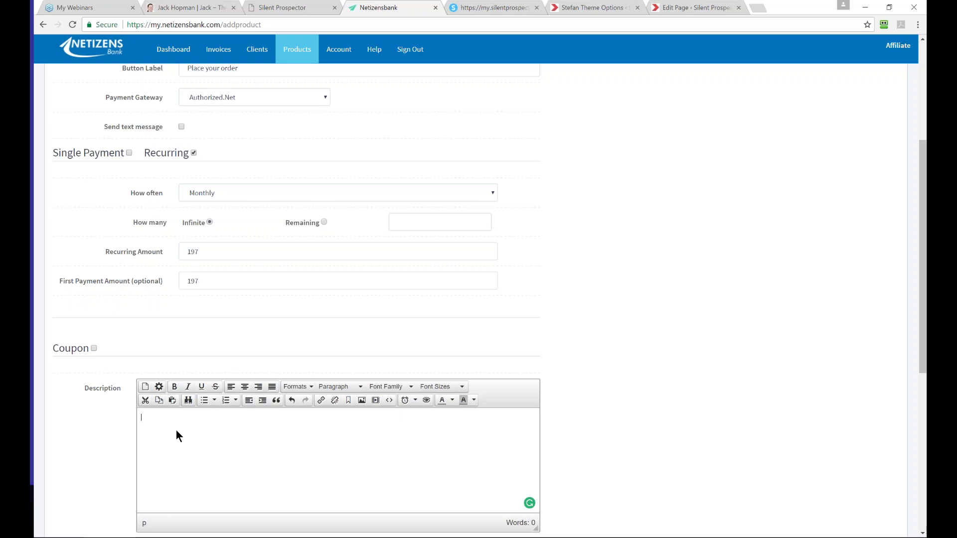
type("starter")
scroll(176, 429, "up", 5)
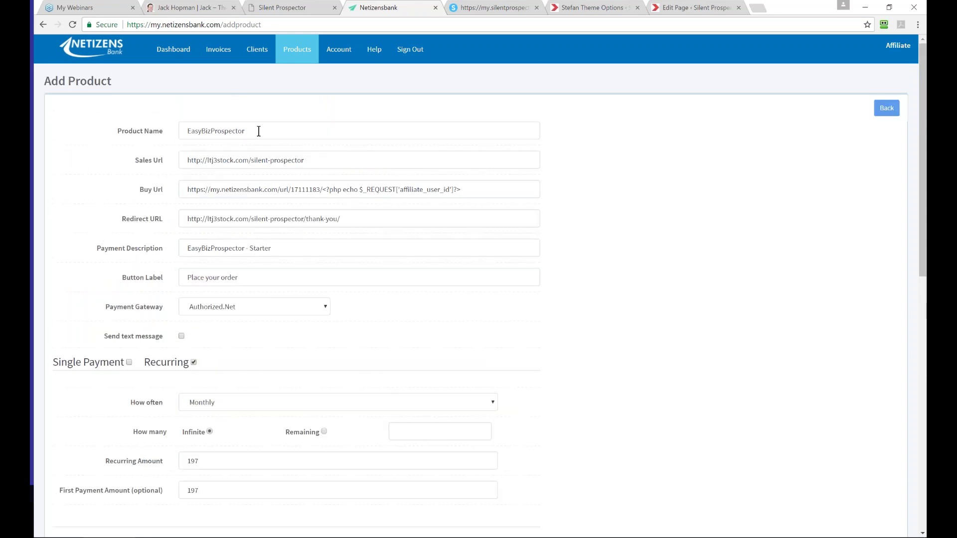
left_click_drag(259, 130, 179, 136)
key("ctrl+c")
key("ctrl+minus")
scroll(171, 193, "down", 4)
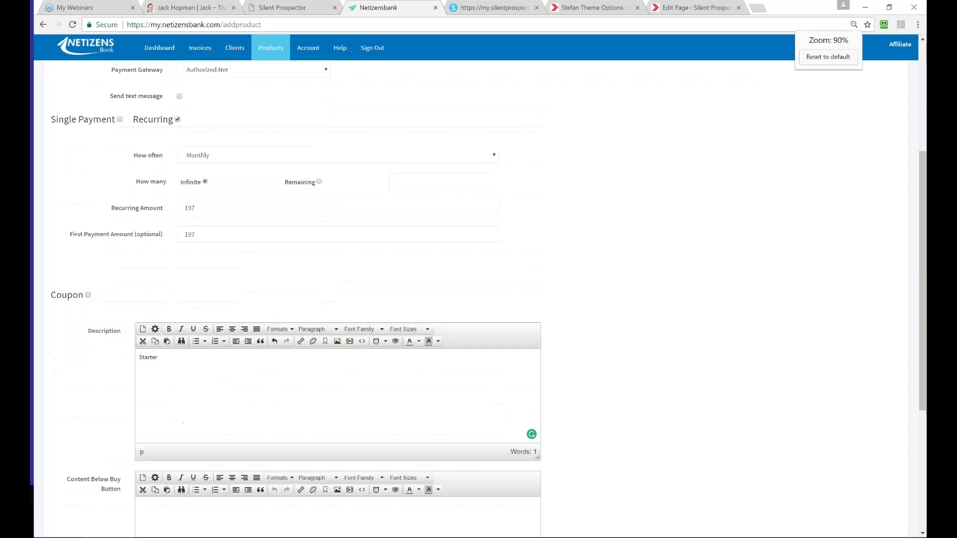
left_click(188, 359)
key("ctrl+v")
scroll(188, 359, "down", 1)
scroll(192, 357, "down", 3)
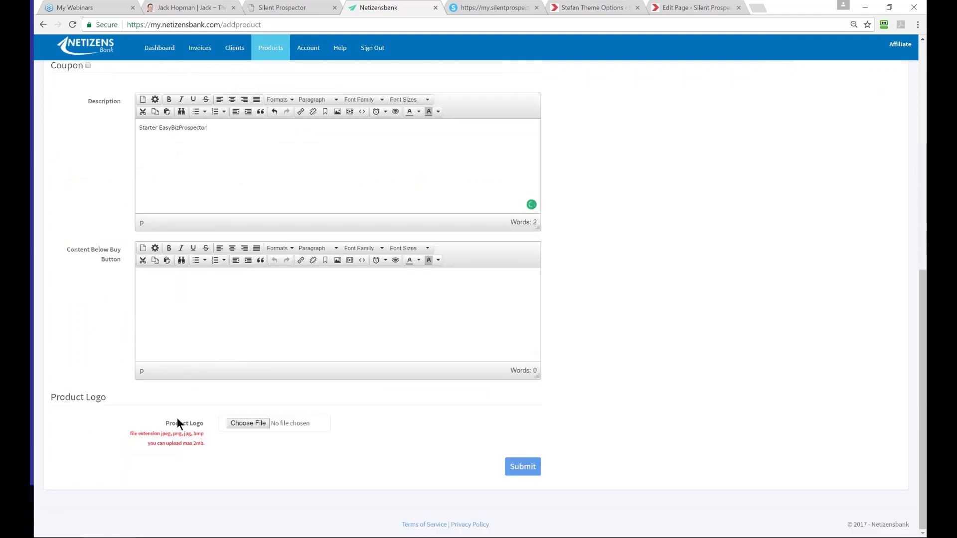
left_click(517, 469)
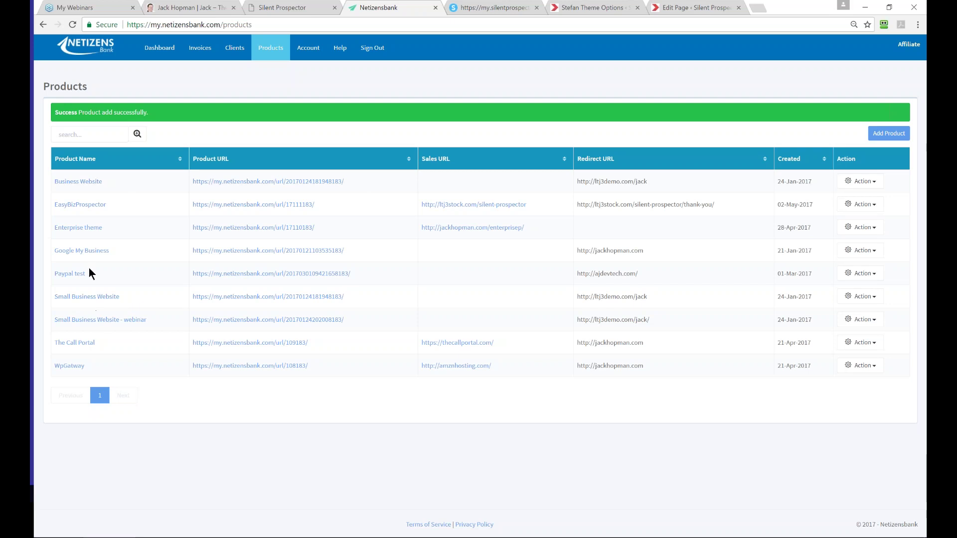
- Copy the EasyBizProspector product URL from the products list and switch to the template site's WordPress theme settings
left_click_drag(319, 205, 190, 204)
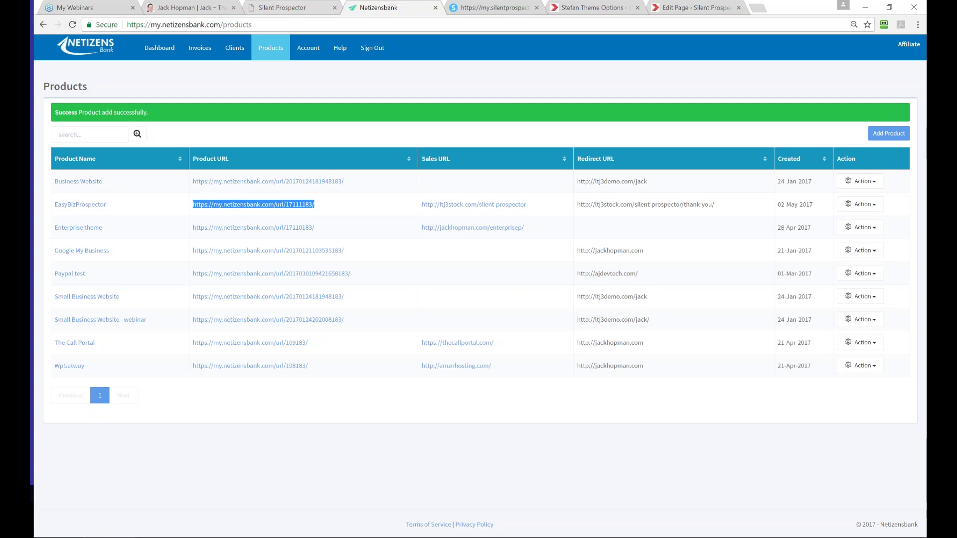
left_click(275, 8)
left_click(387, 8)
left_click(472, 8)
left_click(565, 8)
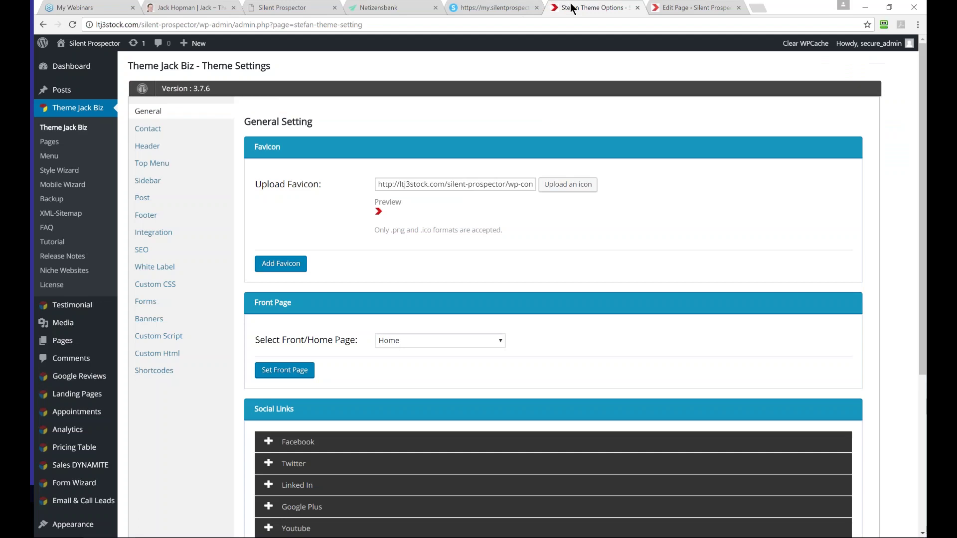
left_click(51, 144)
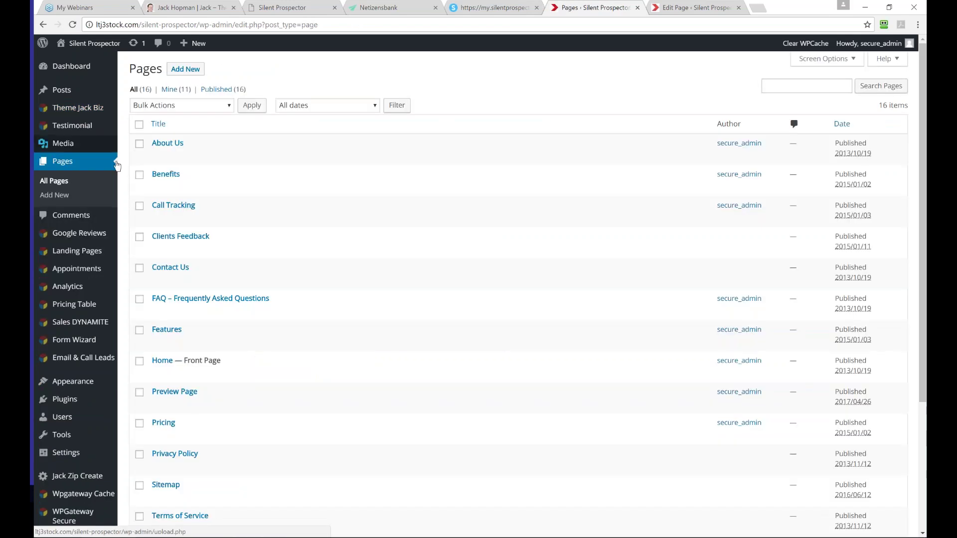
scroll(278, 289, "down", 2)
scroll(261, 312, "down", 2)
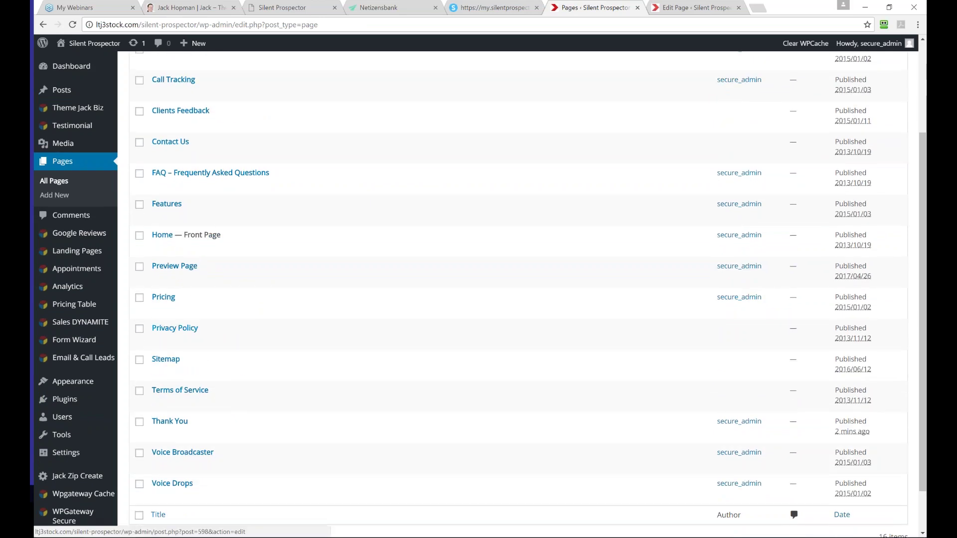
scroll(95, 383, "down", 2)
mouse_move(95, 384)
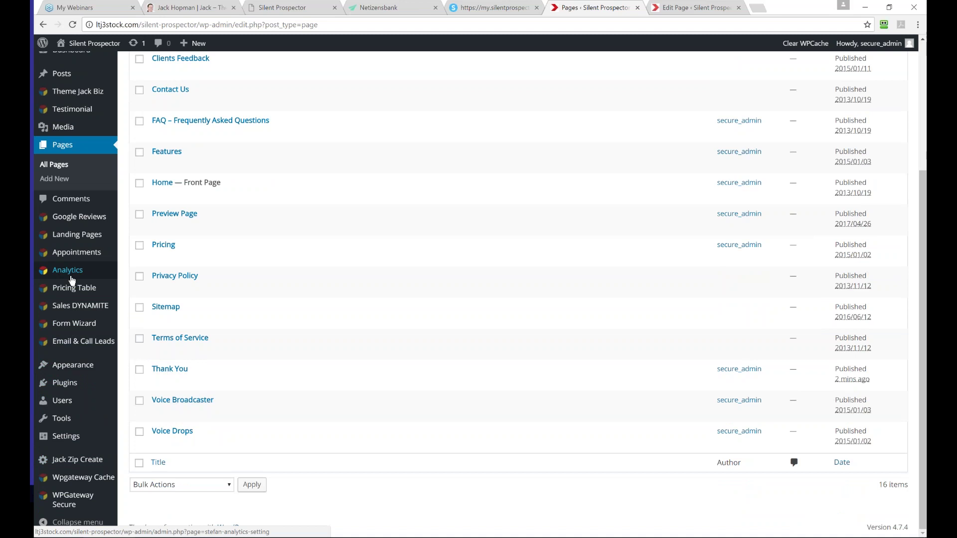
left_click(57, 293)
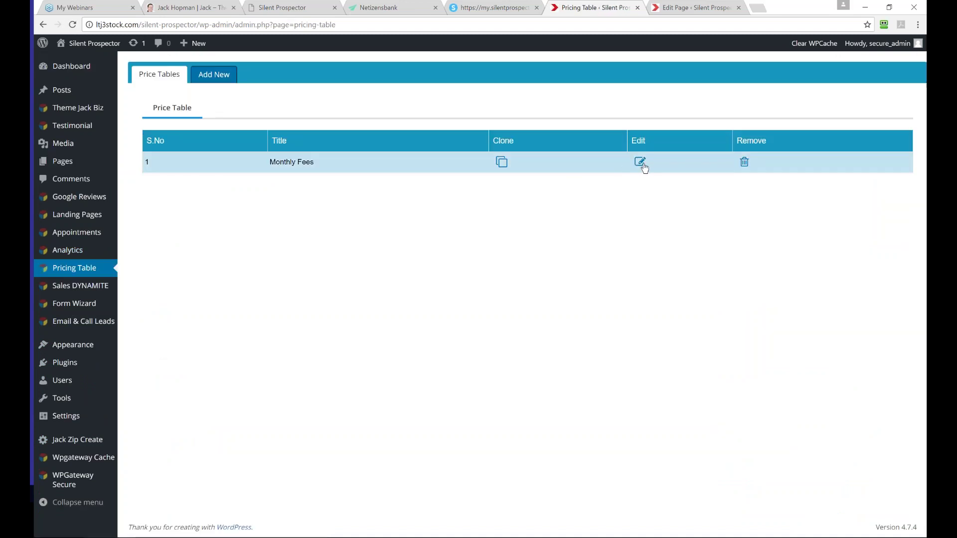
left_click(641, 163)
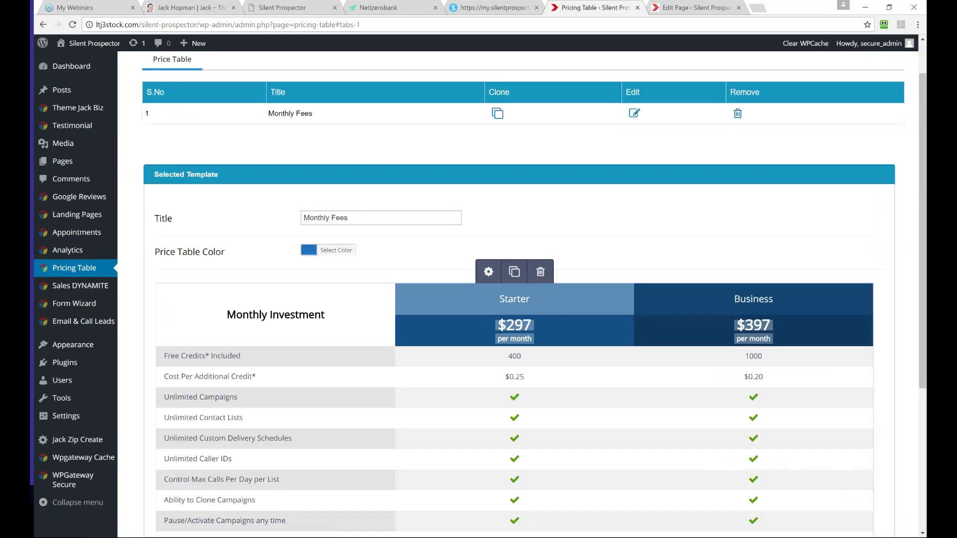
scroll(523, 485, "down", 5)
left_click(513, 383)
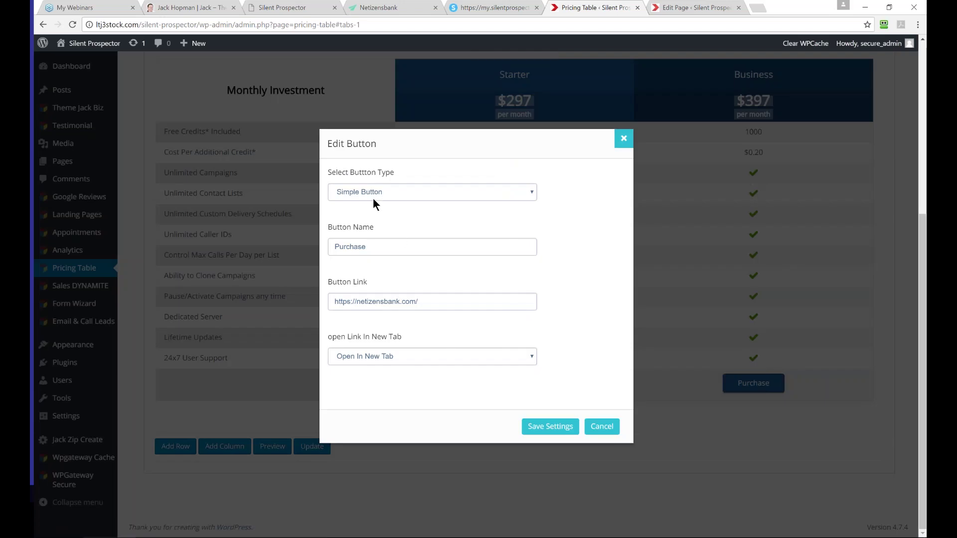
triple_click(376, 301)
type("https://my.netizensbank.com/url/17111183/")
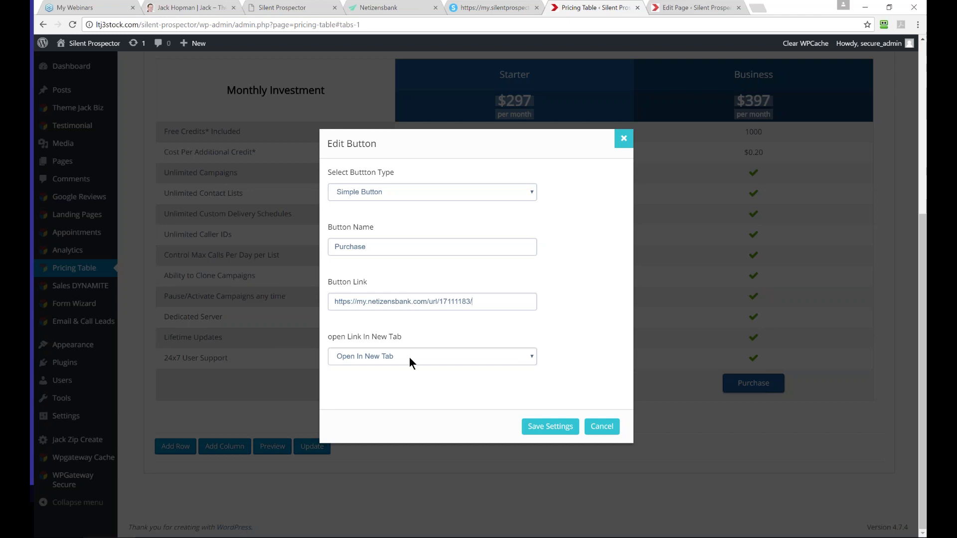
left_click(544, 426)
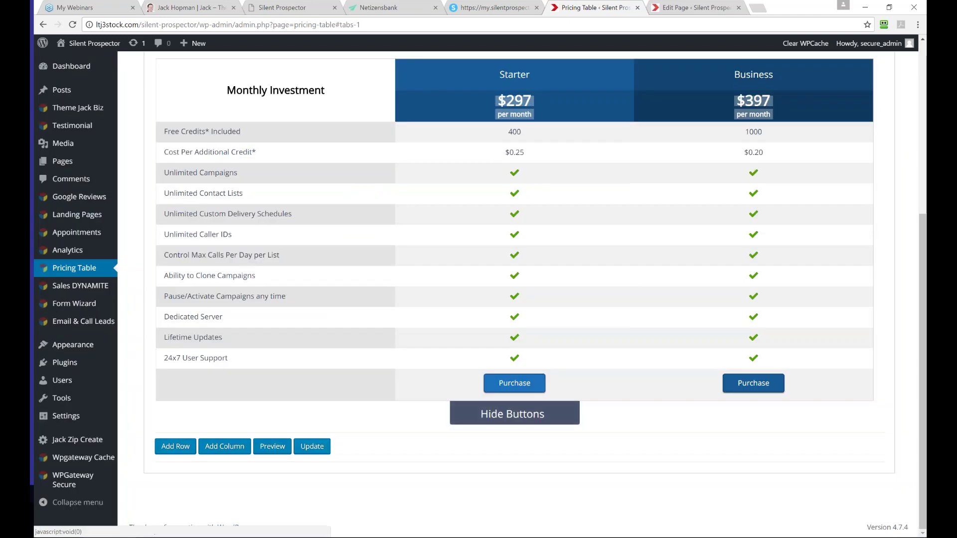
- Set the Starter plan's monthly price to $197 in the Monthly Fees pricing table
left_click(507, 363)
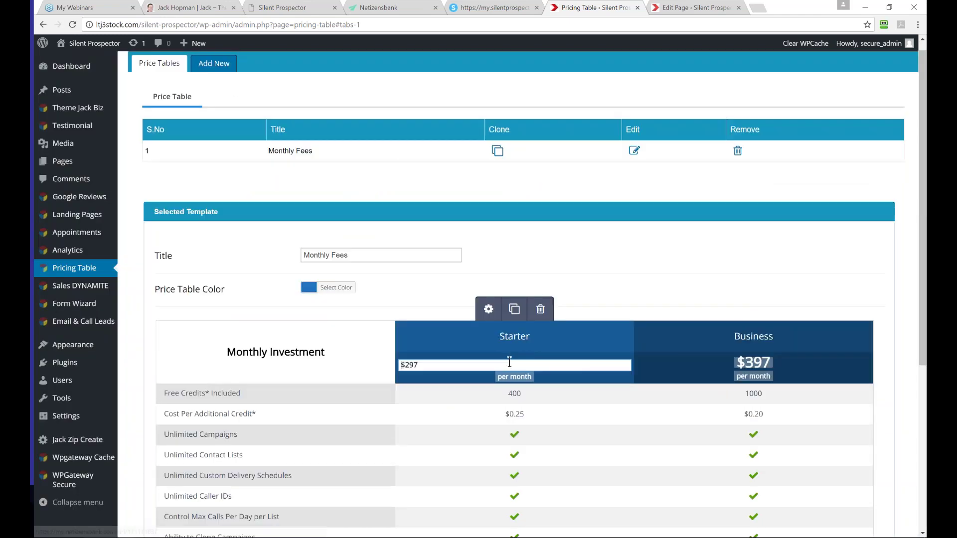
left_click(408, 365)
key("BackSpace")
type("1")
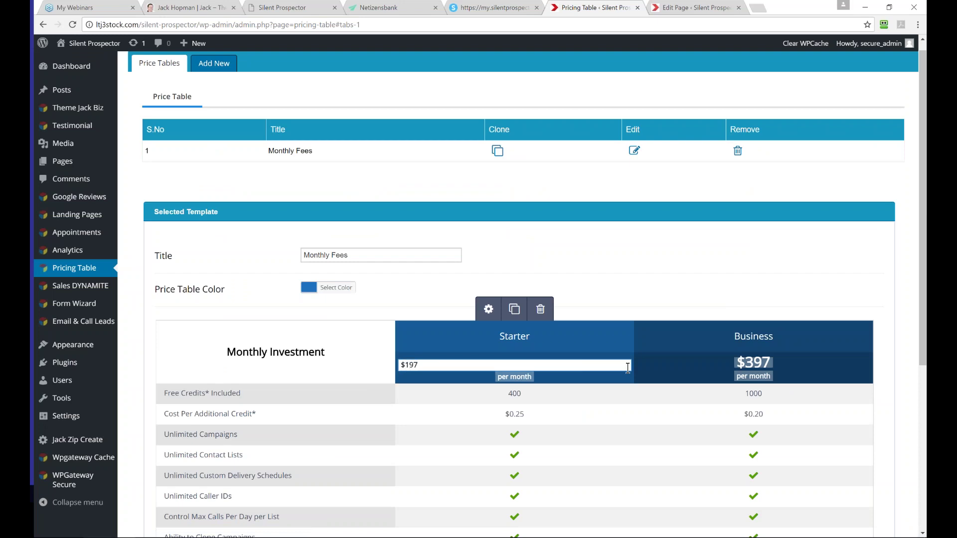
- Set the Business plan's monthly price to $297 and update the Monthly Fees pricing table
left_click(716, 367)
left_click(740, 367)
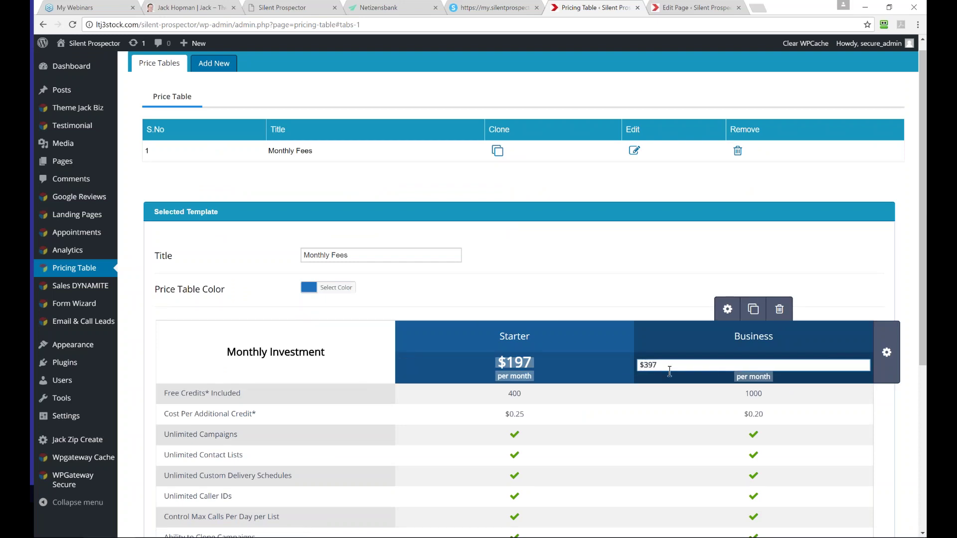
key("Left")
key("Left")
key("BackSpace")
type("2")
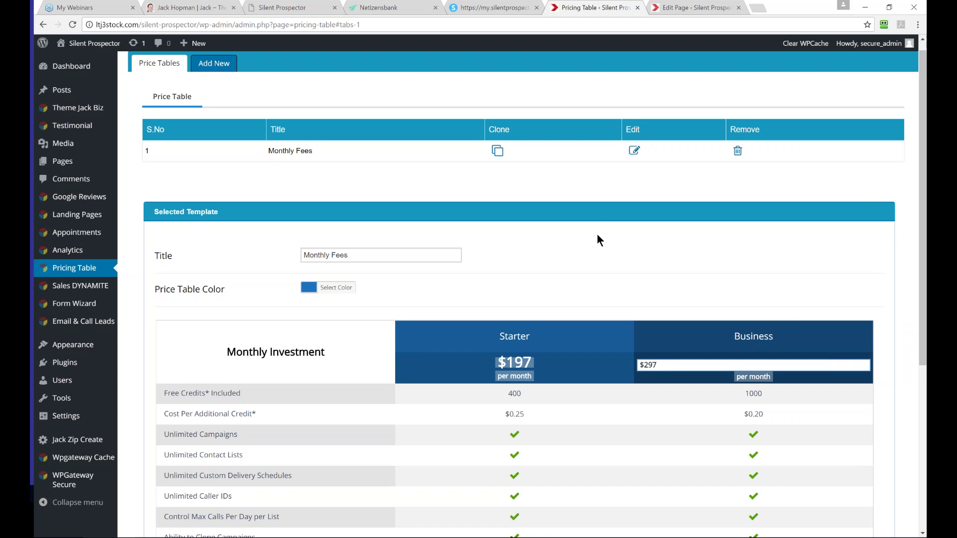
left_click(574, 381)
scroll(573, 381, "down", 5)
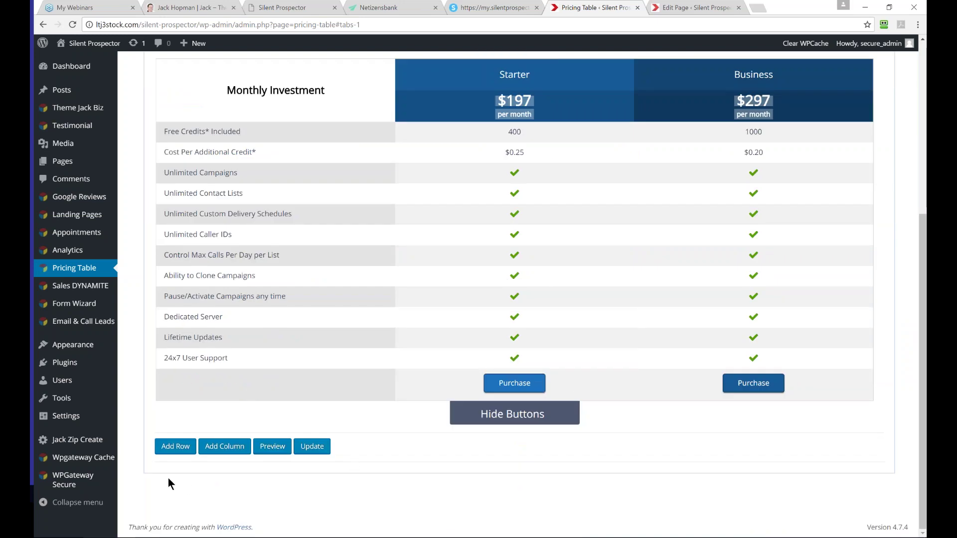
left_click(322, 451)
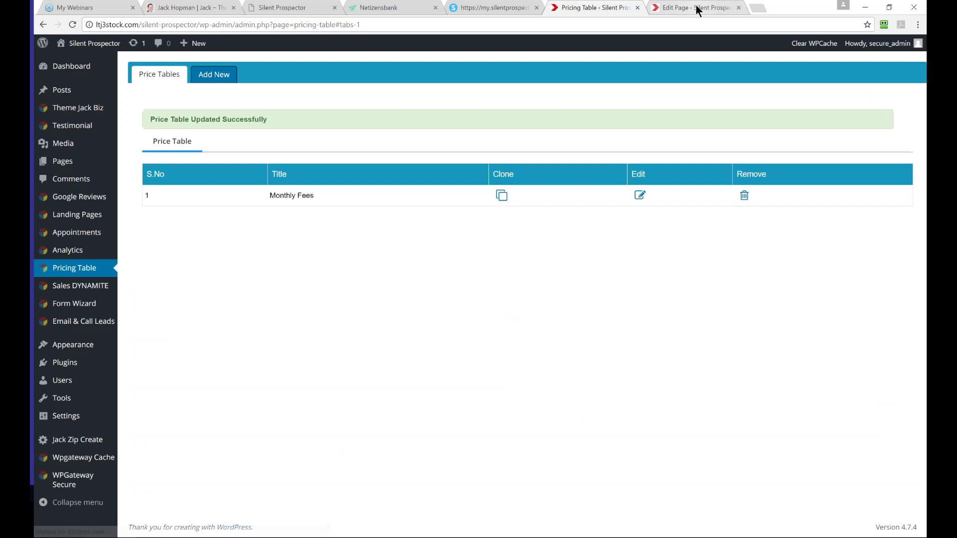
- Copy the site address ltj3stock.com/silent-prospector/ from the Thank You page editor and open the live site in a new browser tab
left_click(697, 9)
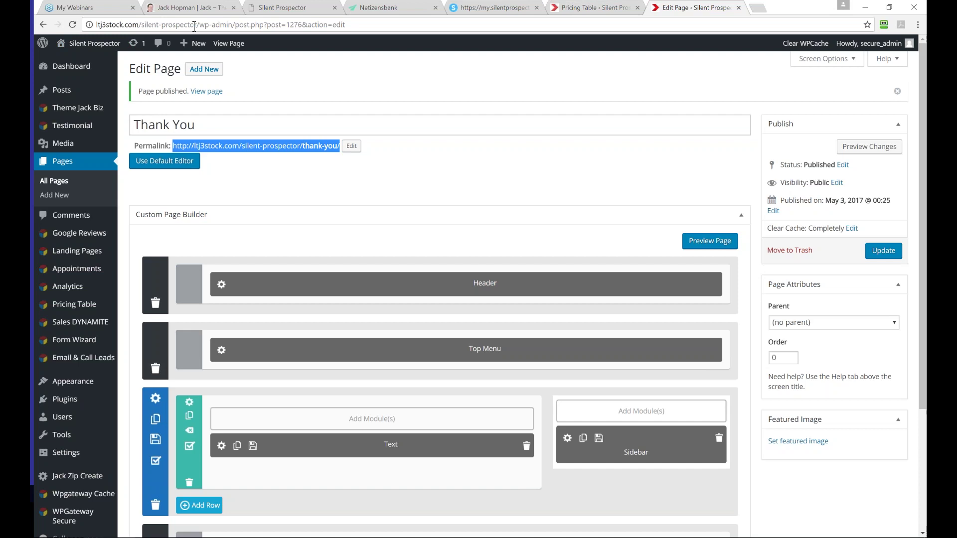
left_click_drag(199, 24, 78, 11)
key("ctrl+c")
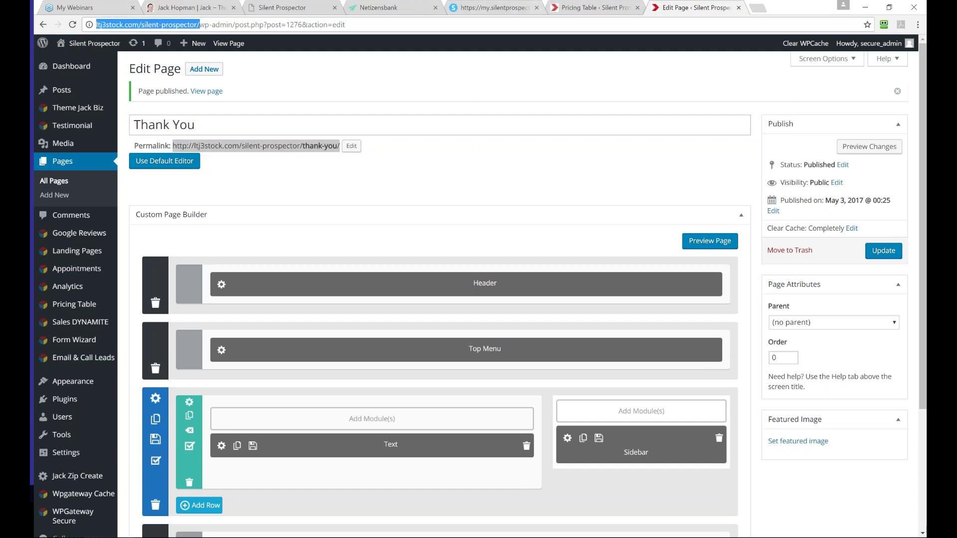
left_click(757, 9)
key("ctrl+v")
key("Return")
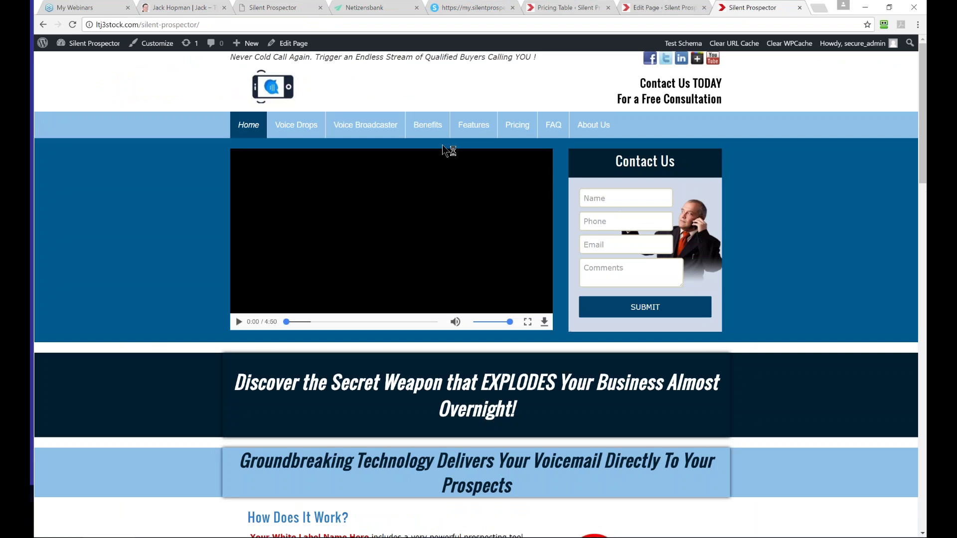
- Open the live site's Pricing page and follow the Starter plan's Purchase link to its checkout page
left_click(517, 126)
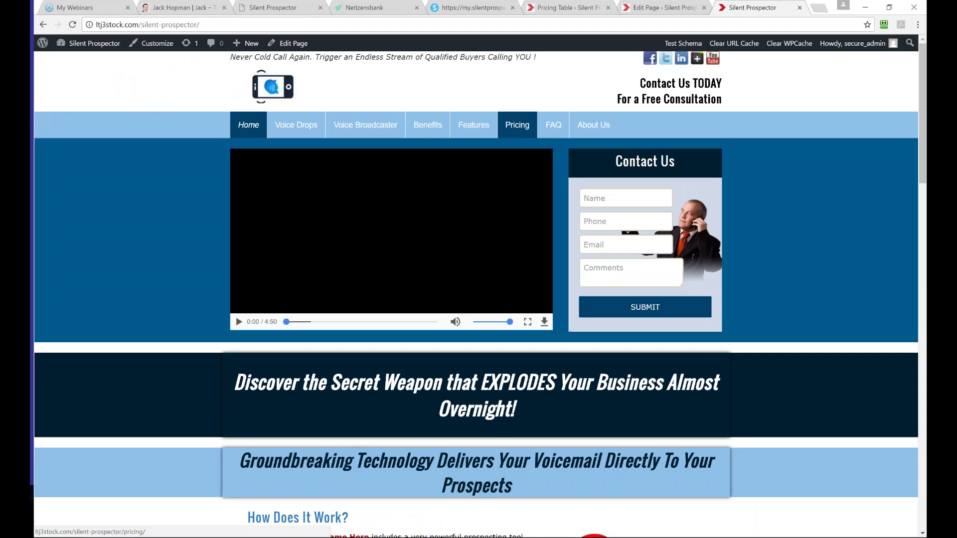
scroll(459, 309, "down", 6)
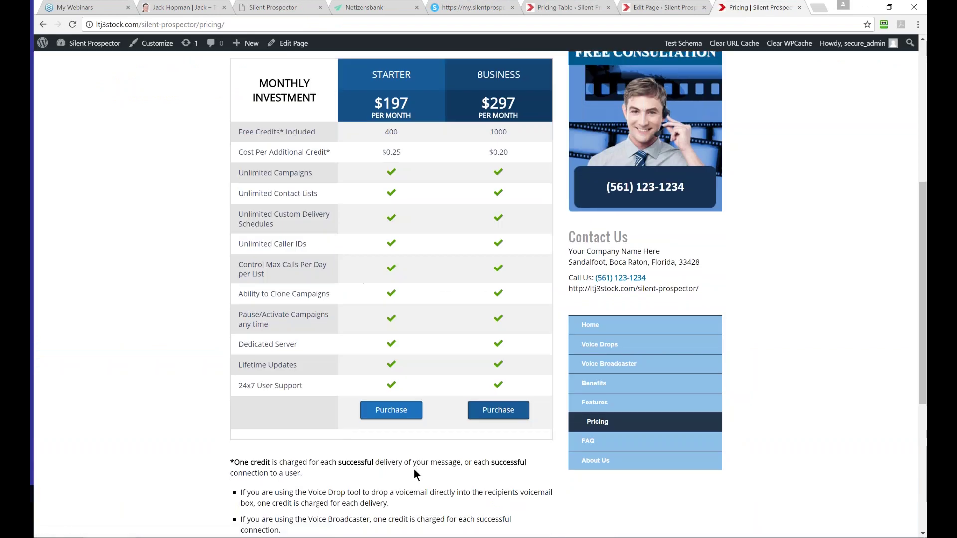
left_click(385, 412)
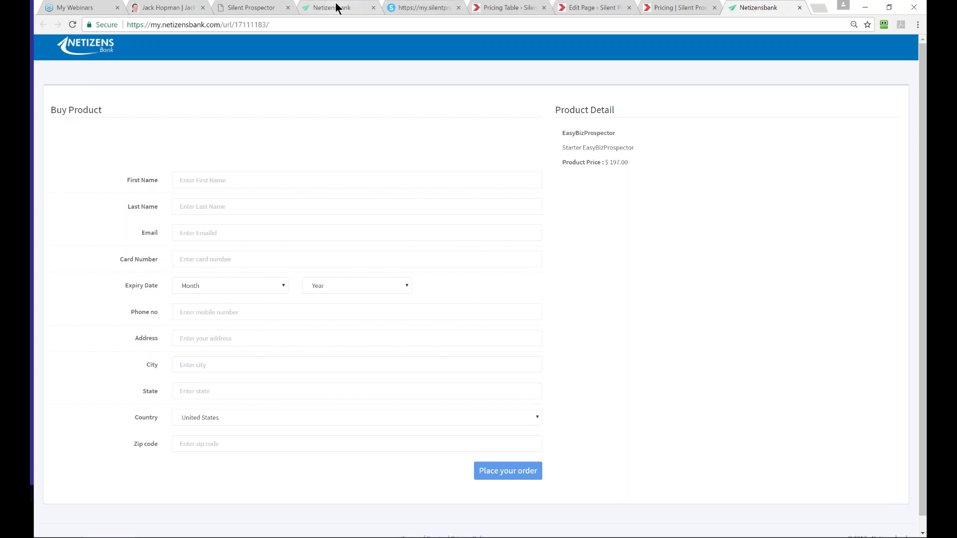
- Return to the live site, revisit its Home page and reopen the Pricing page at the monthly investment table
left_click(495, 8)
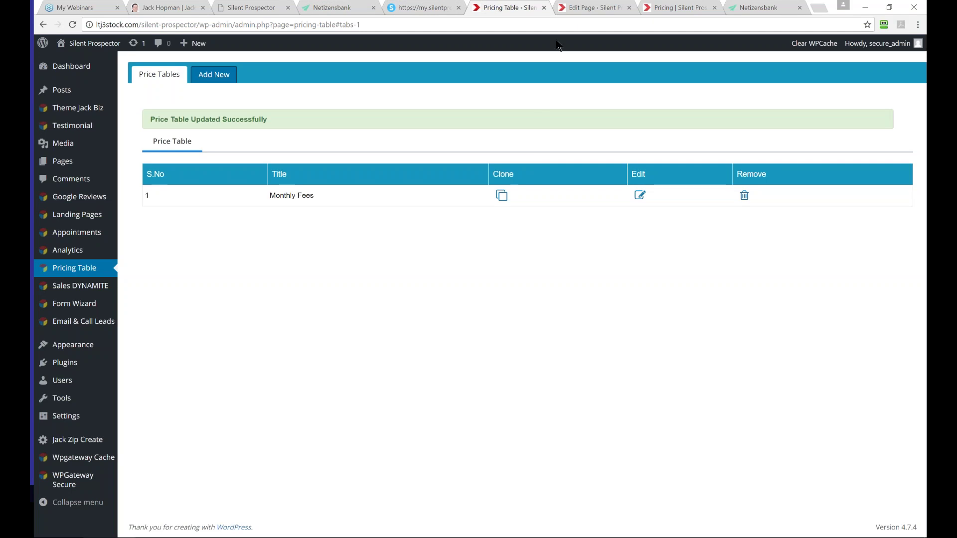
left_click(575, 7)
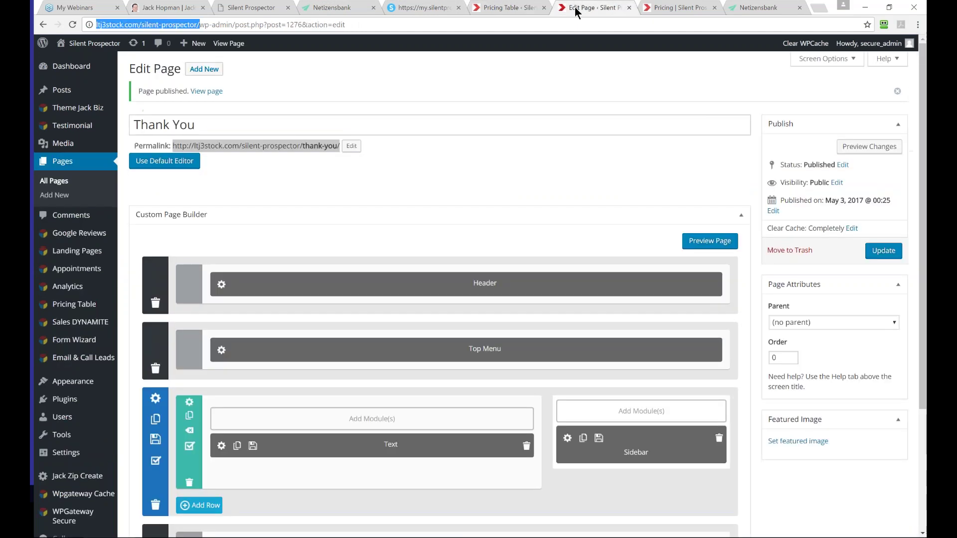
left_click(663, 7)
scroll(115, 344, "up", 6)
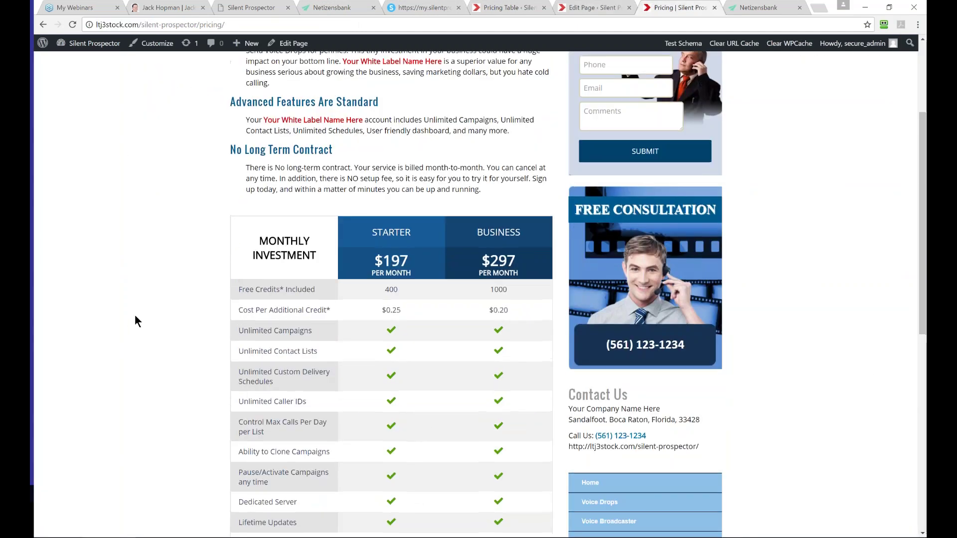
left_click(257, 128)
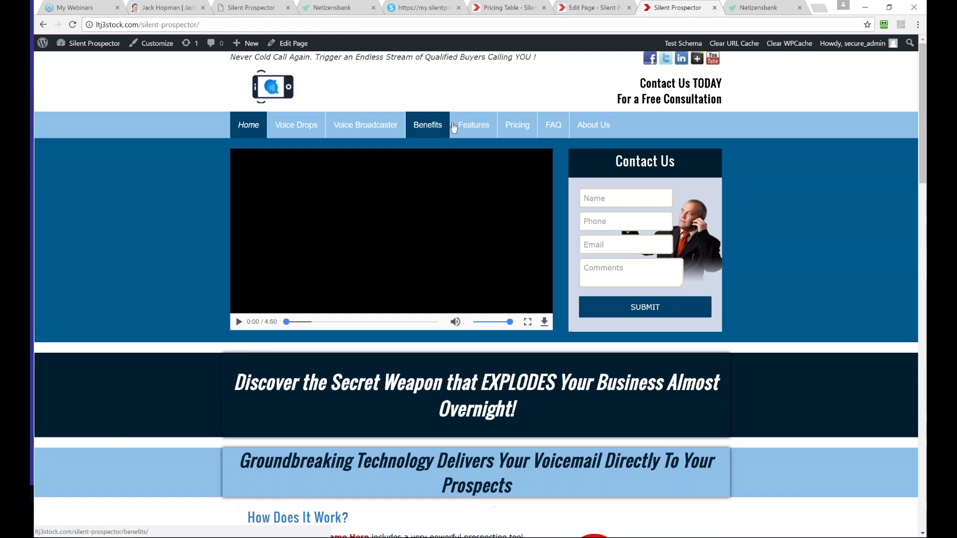
left_click(517, 124)
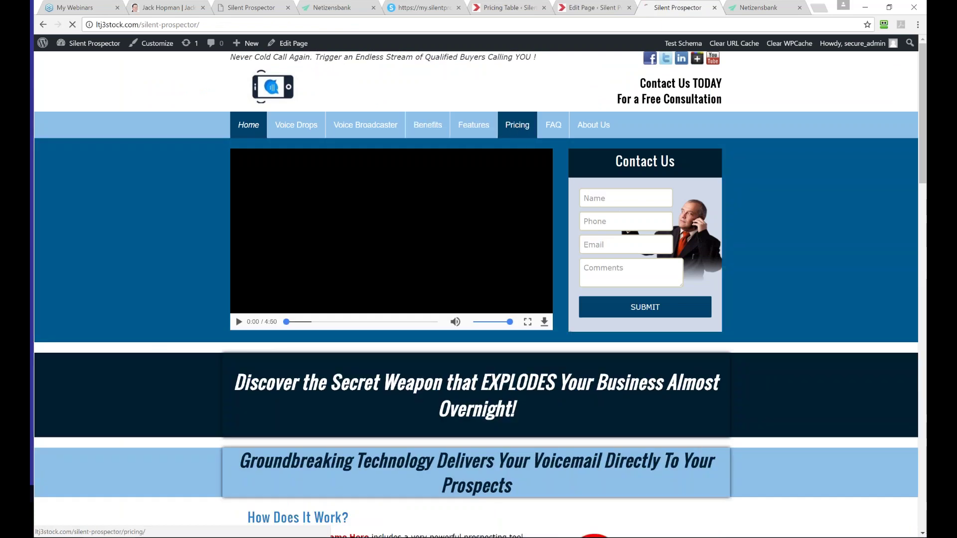
scroll(407, 459, "down", 5)
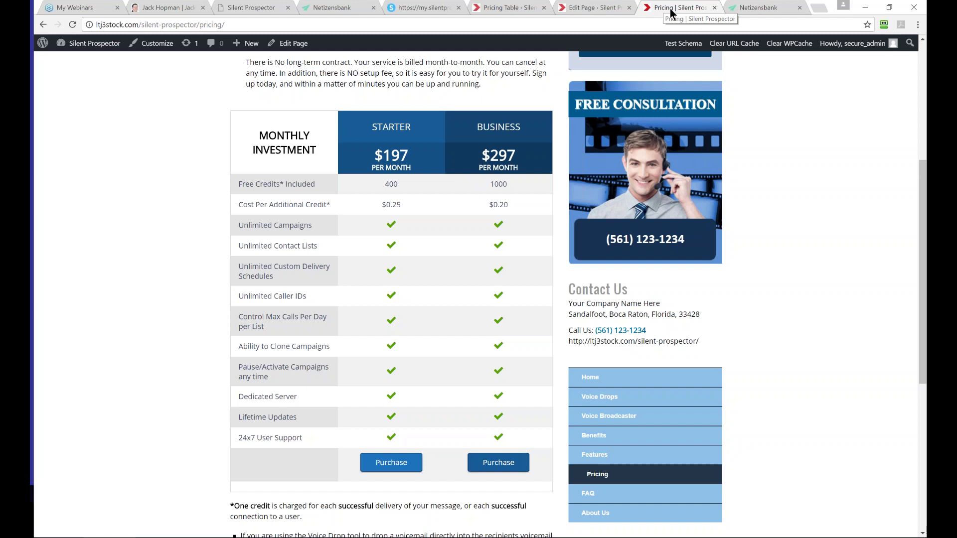
- Reopen the Starter plan's checkout page from the pricing table, review it and close it
left_click(377, 464)
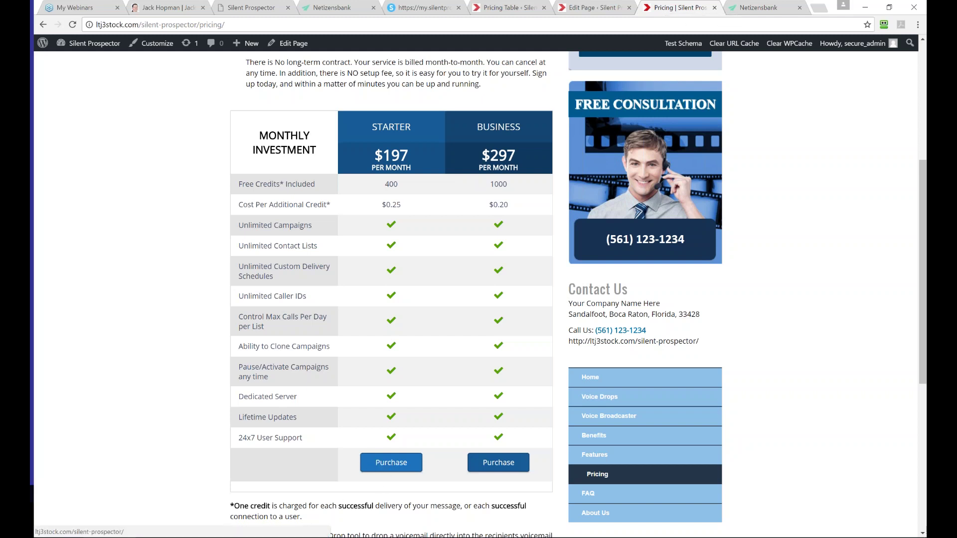
left_click(765, 7)
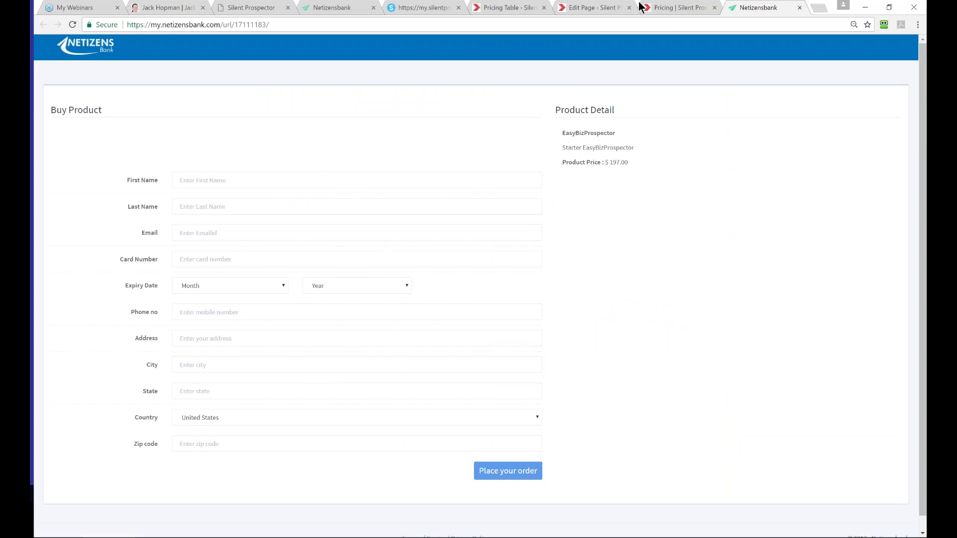
left_click(799, 8)
- Highlight the EasyBizProspector product URL in the Netizensbank products list, then open its checkout page from the live pricing table
left_click(355, 8)
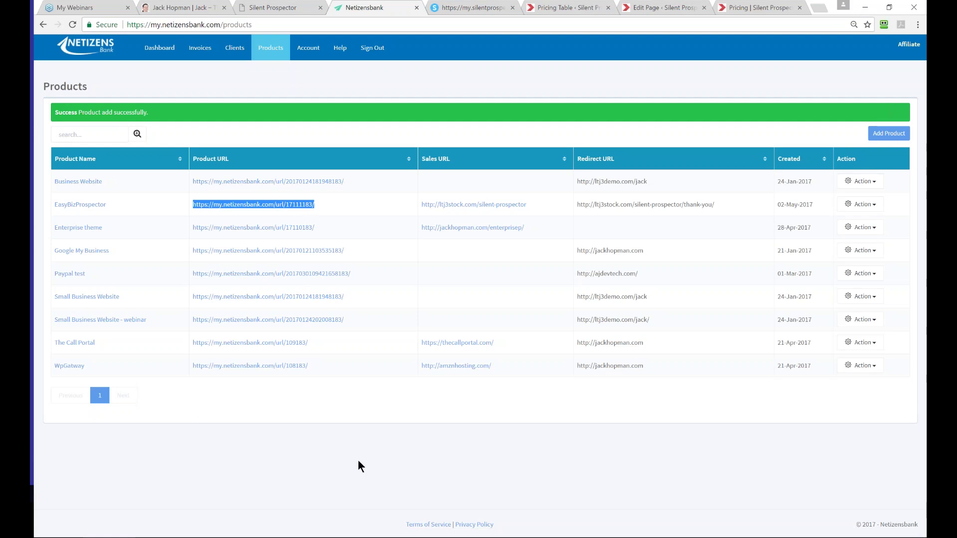
left_click_drag(337, 201, 191, 202)
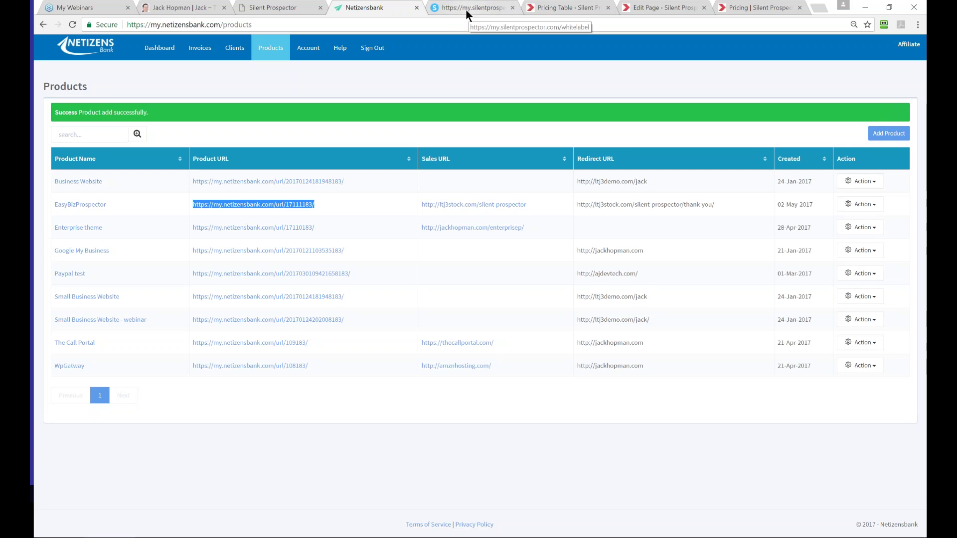
left_click(747, 7)
left_click(494, 463)
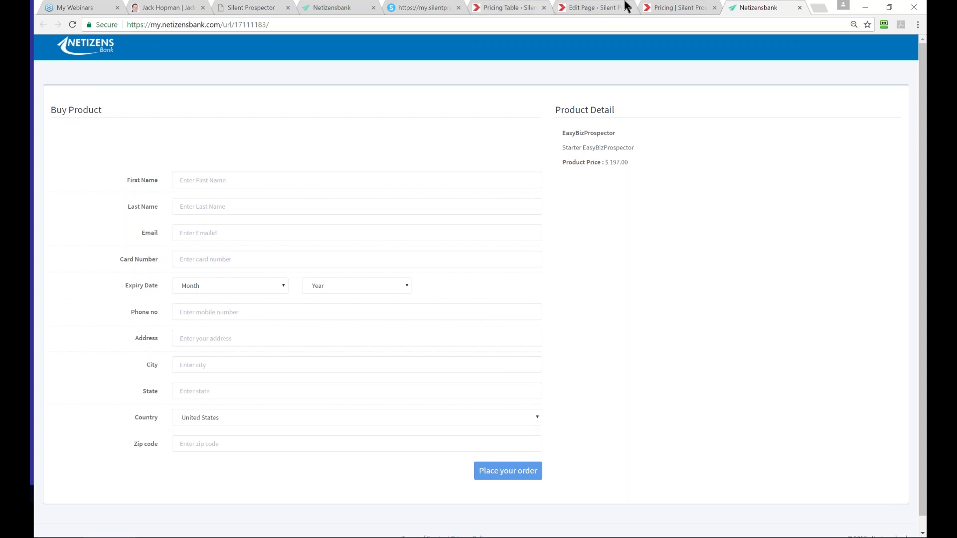
- Back on the Pricing page, highlight the included free credits and the cost per additional credit for the Starter and Business plans
left_click(659, 8)
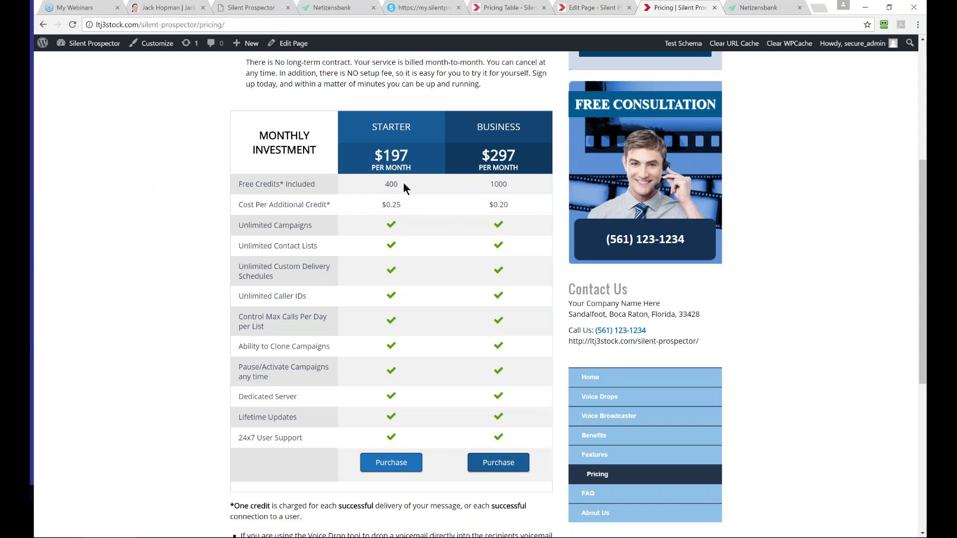
left_click_drag(398, 183, 384, 183)
left_click_drag(399, 184, 385, 184)
left_click(389, 205)
left_click_drag(389, 205, 395, 204)
left_click_drag(397, 201, 403, 203)
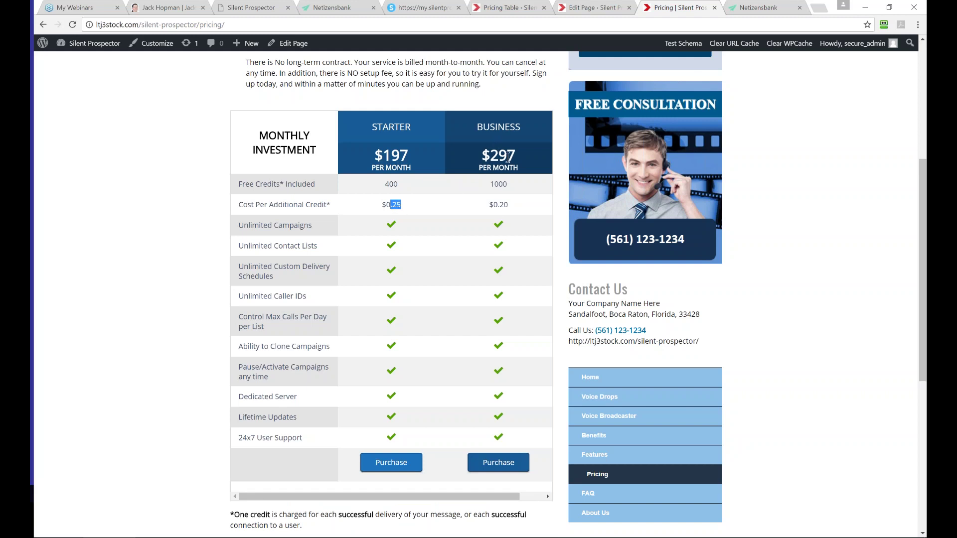
left_click_drag(489, 155, 511, 183)
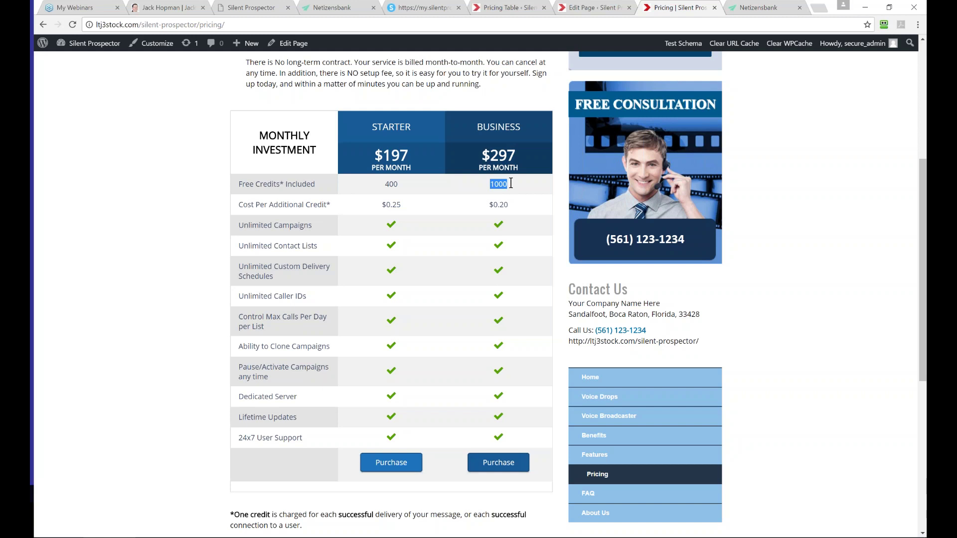
left_click_drag(493, 204, 507, 205)
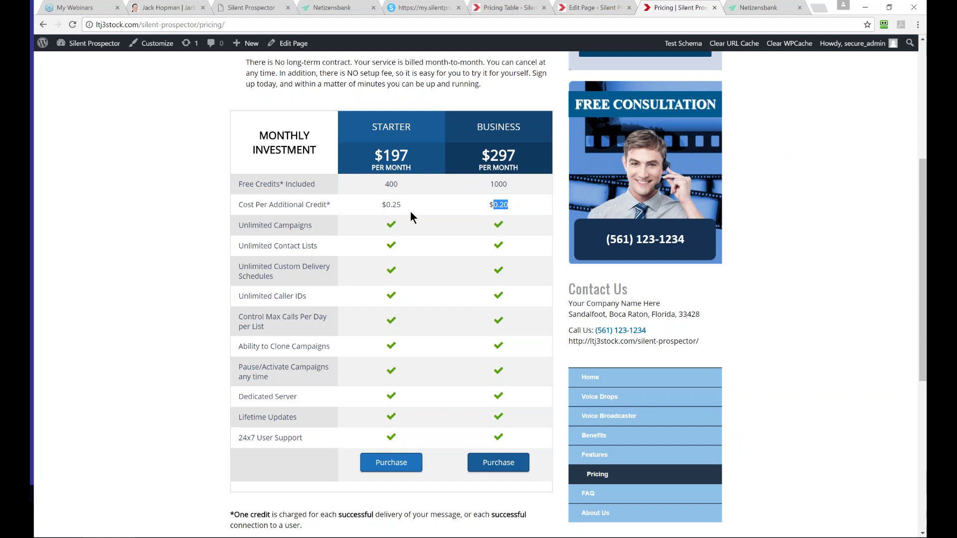
left_click_drag(401, 204, 394, 201)
double_click(392, 204)
- Review the Netizensbank products list, open the Starter checkout from the Pricing page again, and return to the pricing table
left_click(344, 9)
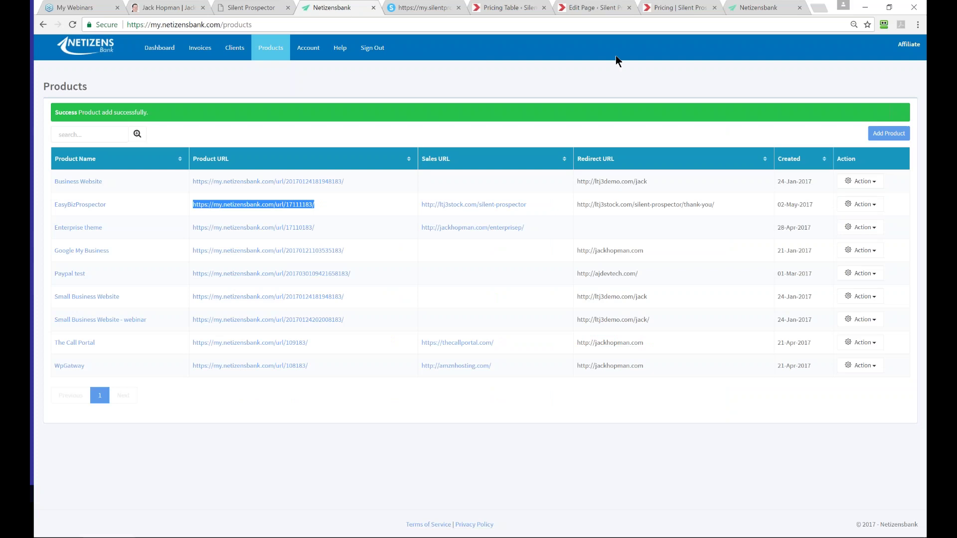
left_click(663, 8)
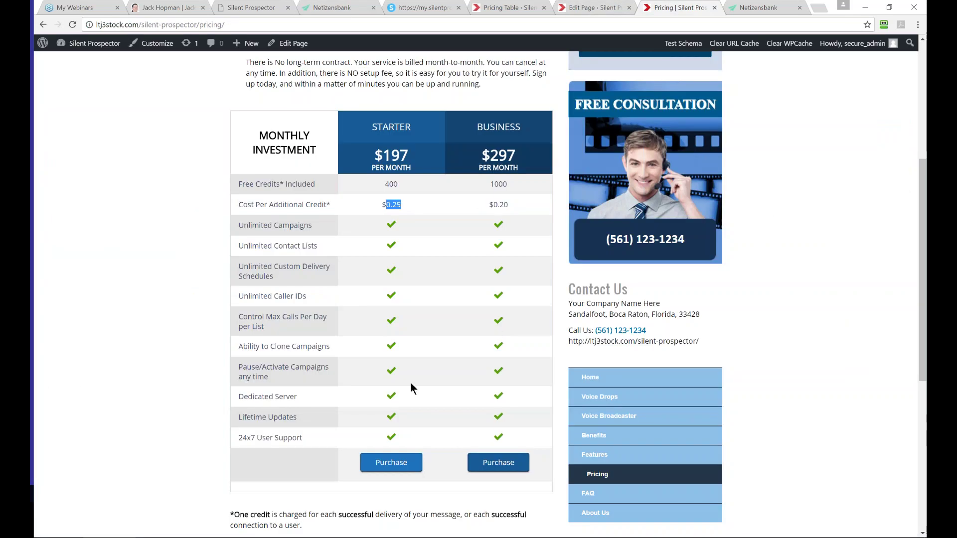
left_click(396, 462)
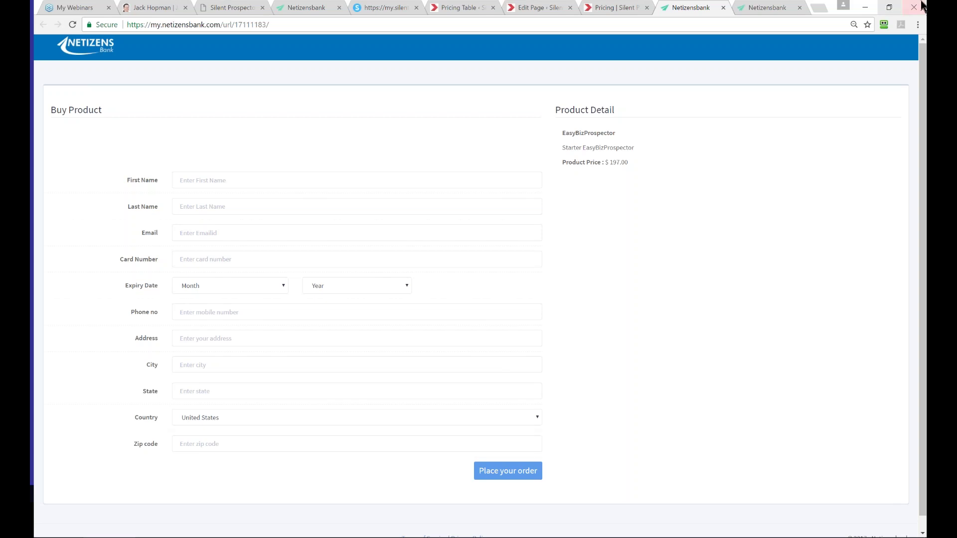
left_click(613, 7)
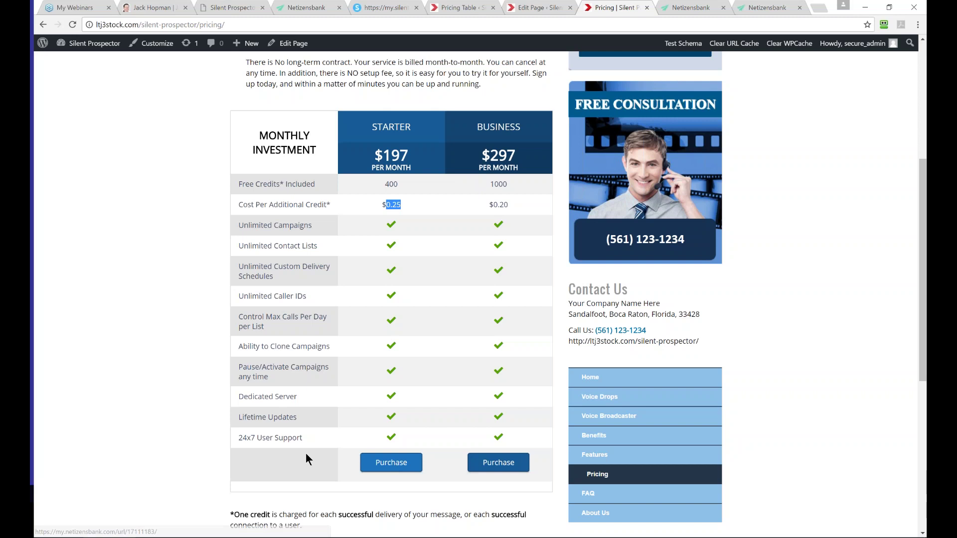
- Open the live site's Home page and review its video, contact form and sales sections containing the white label name placeholders
scroll(306, 453, "up", 5)
left_click(249, 125)
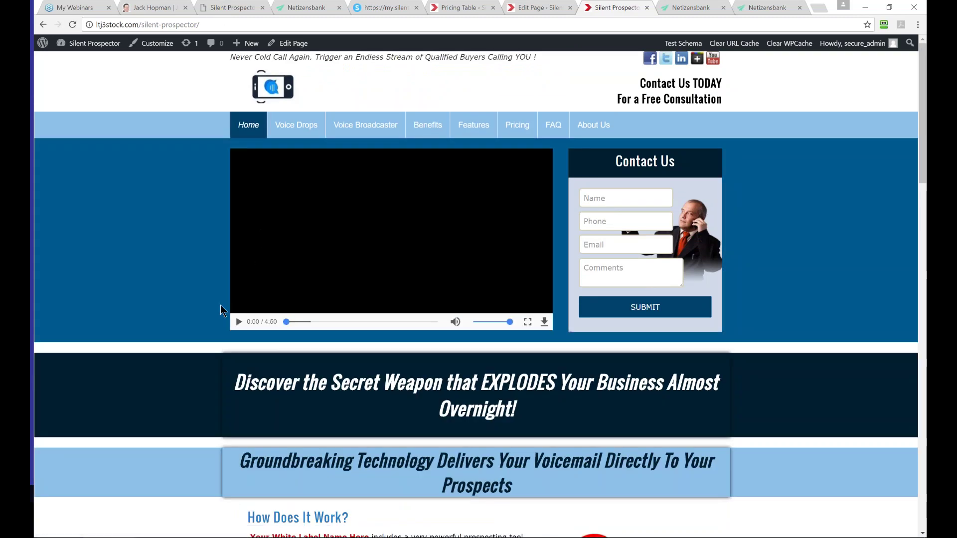
scroll(201, 321, "down", 4)
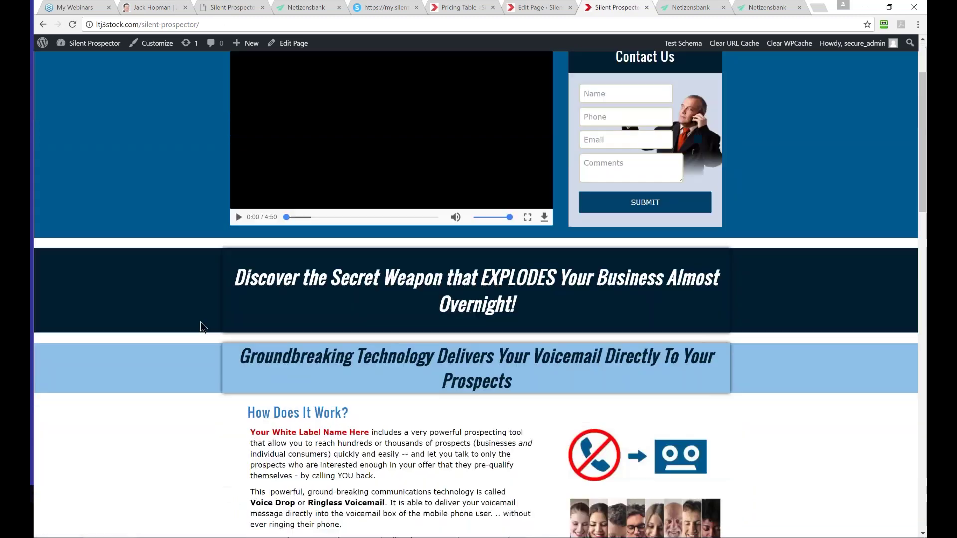
scroll(201, 327, "down", 3)
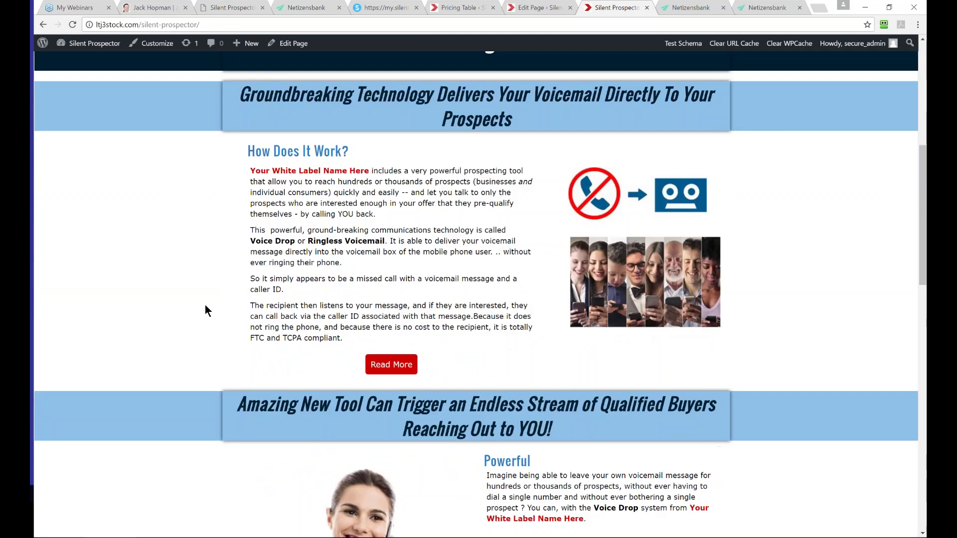
scroll(214, 370, "down", 13)
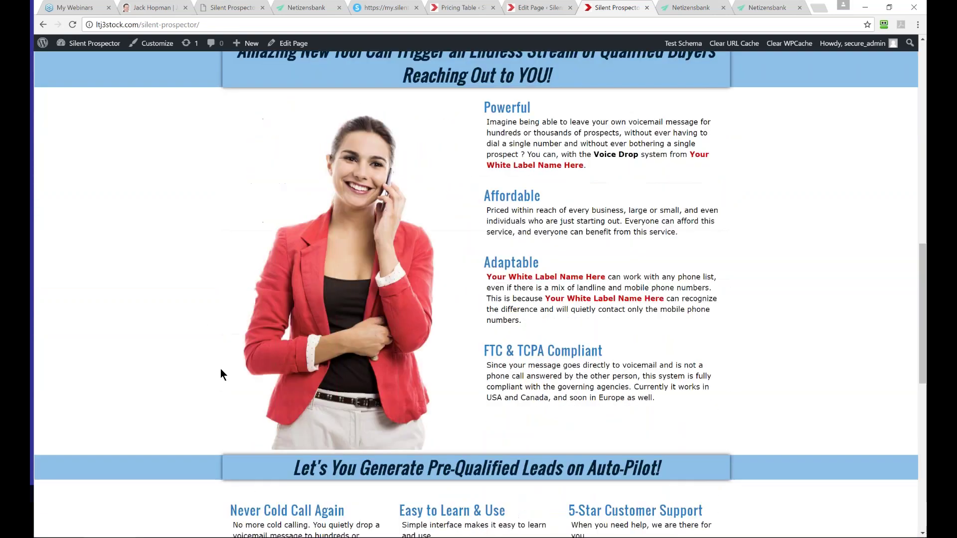
- Review the remaining sales sections of the live Home page and its How Does It Work text, ending at the video
scroll(221, 369, "down", 3)
scroll(222, 368, "up", 13)
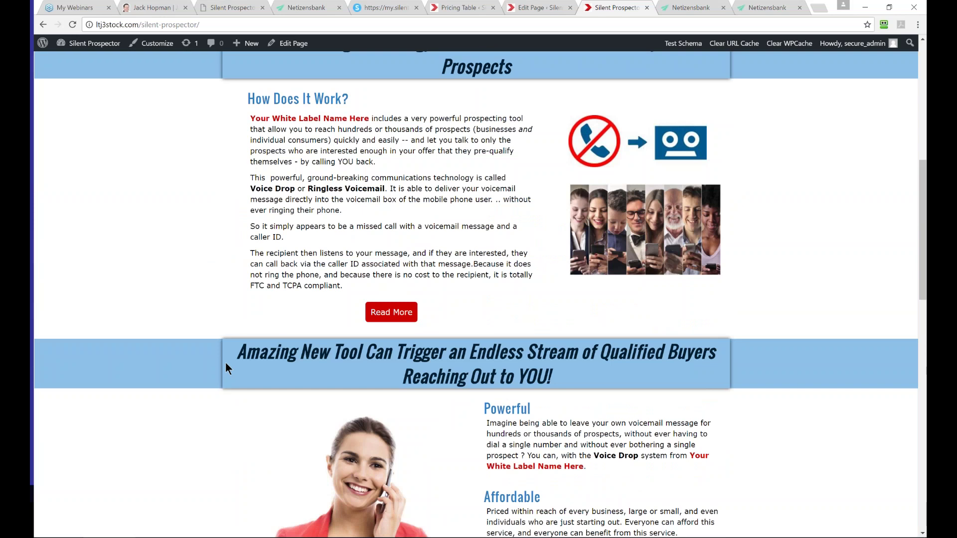
scroll(225, 364, "up", 3)
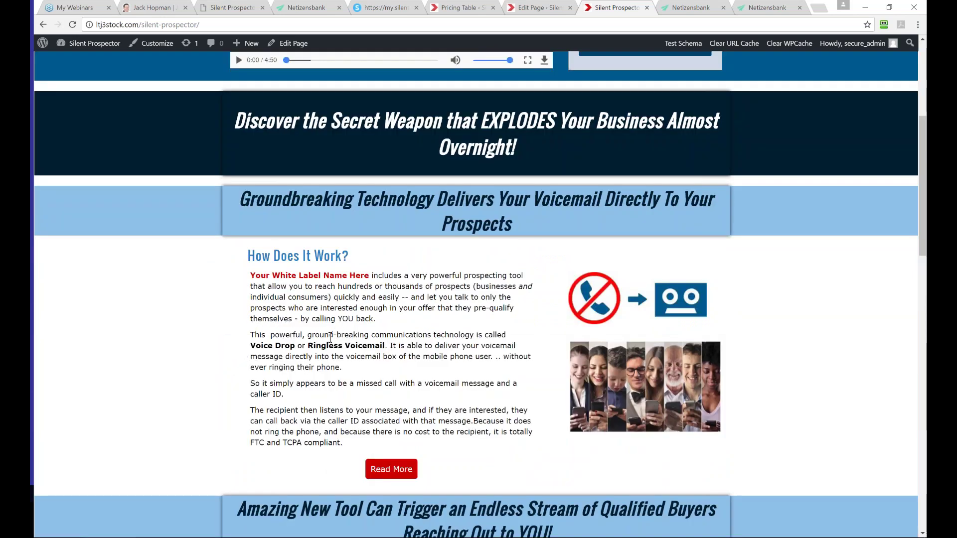
scroll(342, 333, "down", 1)
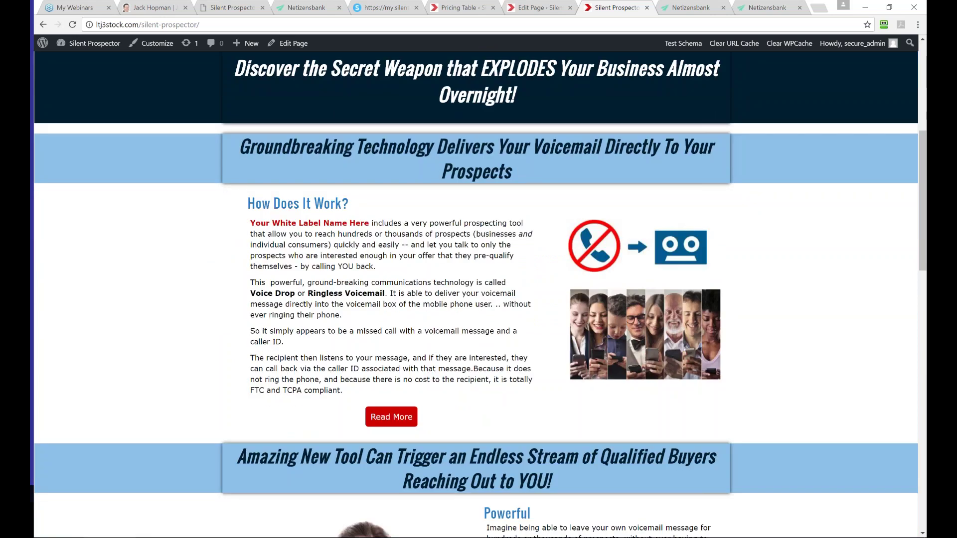
scroll(221, 288, "up", 6)
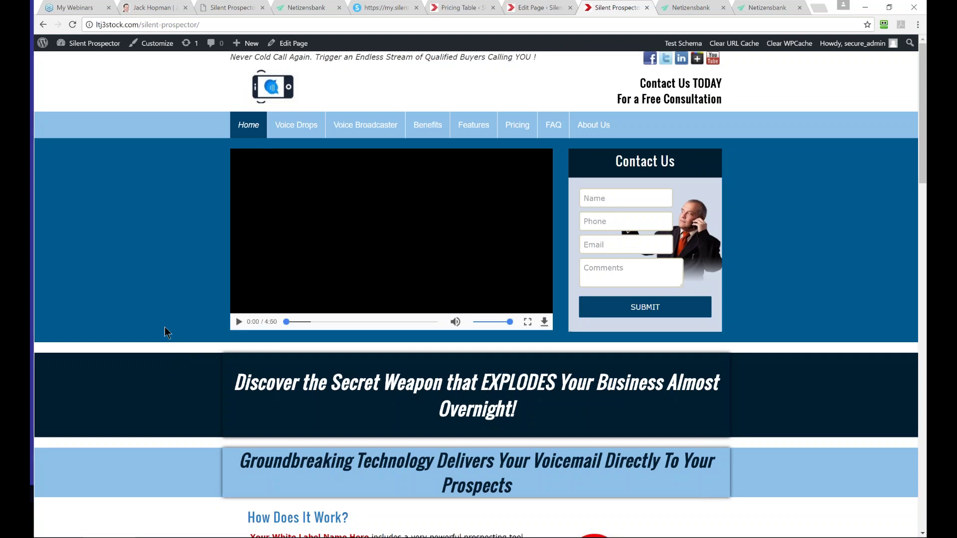
- Open the Niche Websites list in the WordPress admin and highlight the "11 - White Label Silent Prospector" template name
left_click(538, 7)
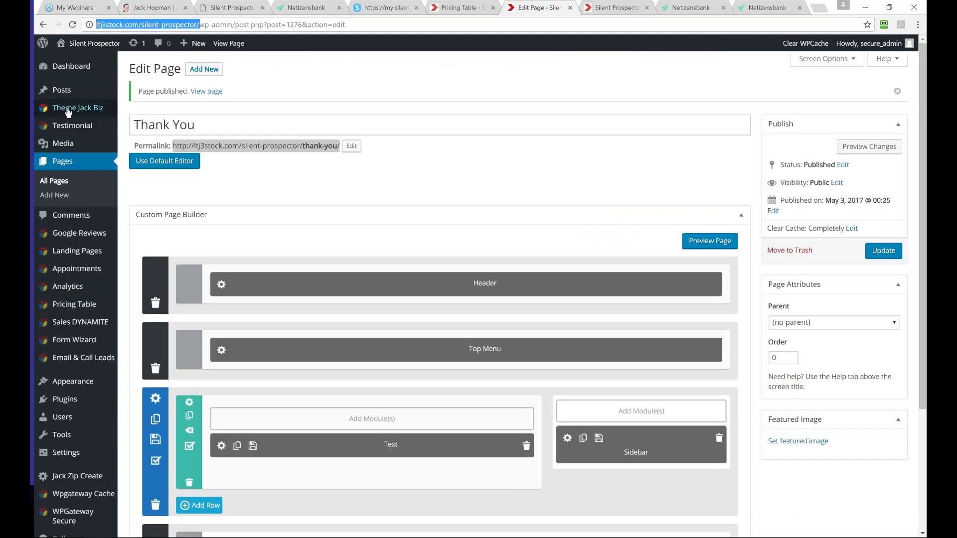
mouse_move(74, 107)
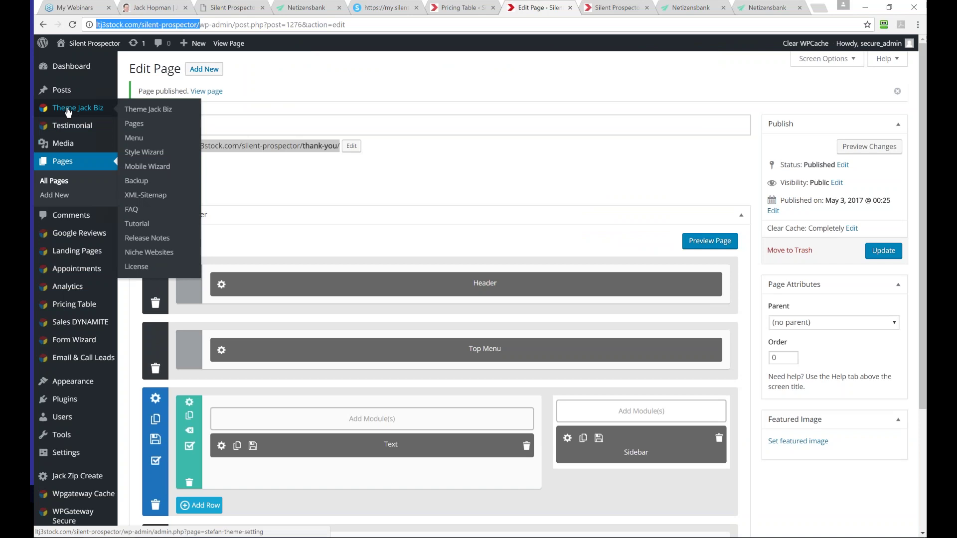
left_click(144, 253)
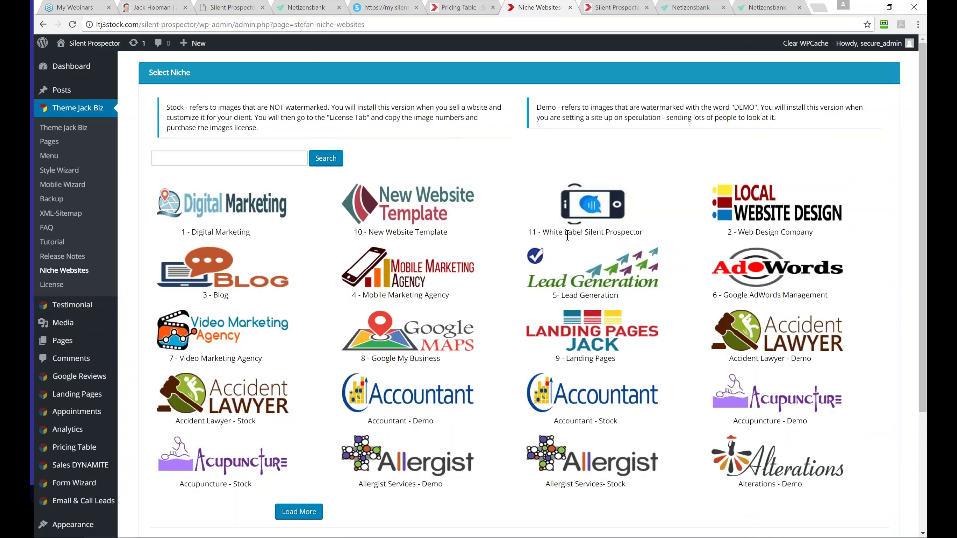
left_click_drag(630, 230, 539, 227)
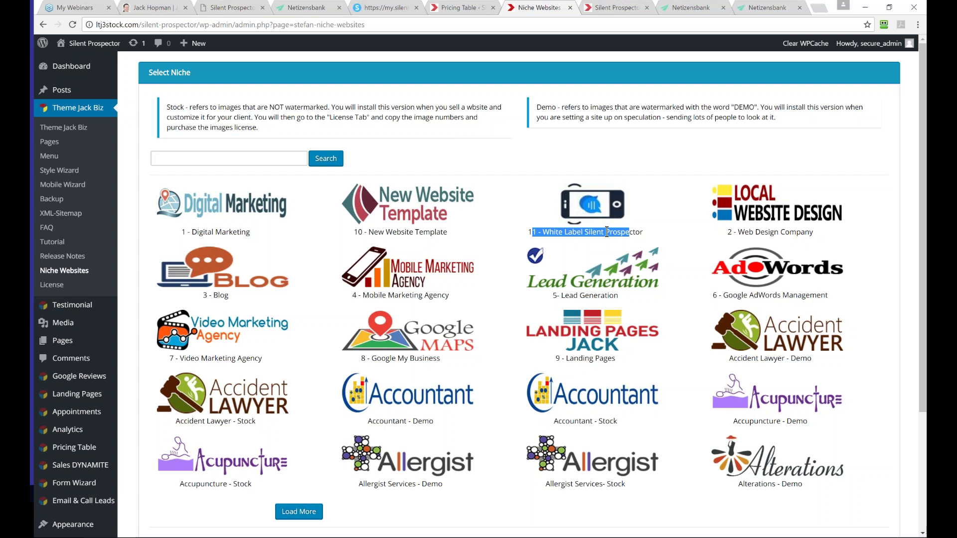
- Revisit the live Home page, the EasyBizProspector checkout and the price tables list, then return to the niche website templates
left_click(616, 9)
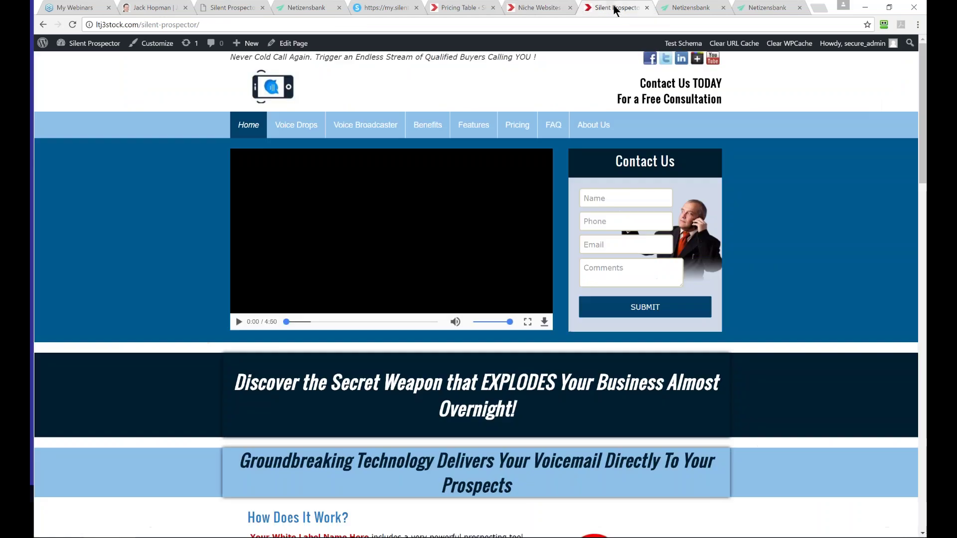
left_click(689, 7)
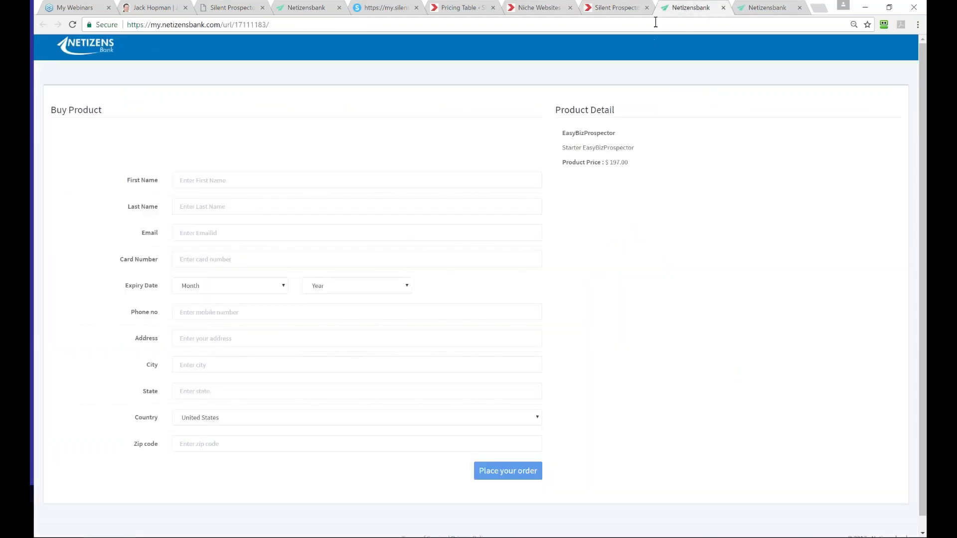
left_click(458, 6)
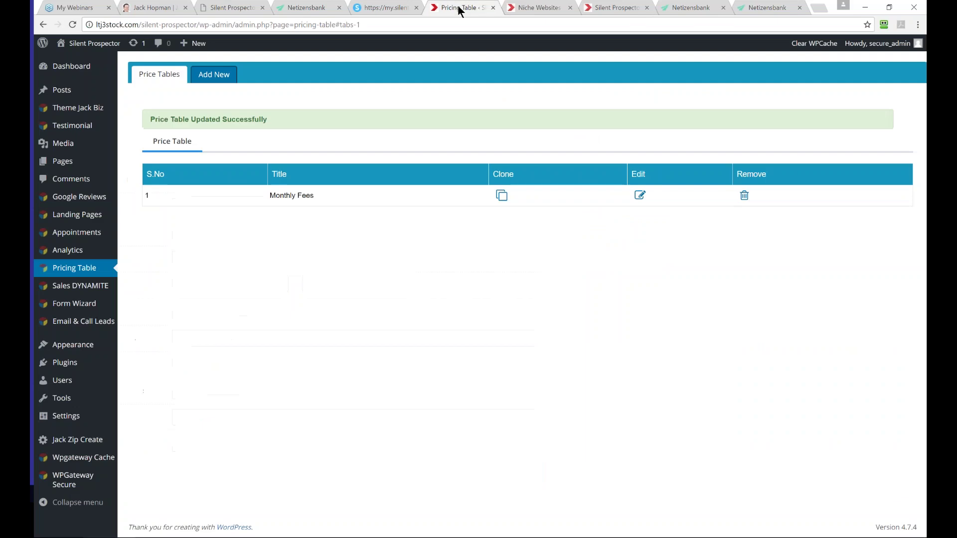
left_click(534, 10)
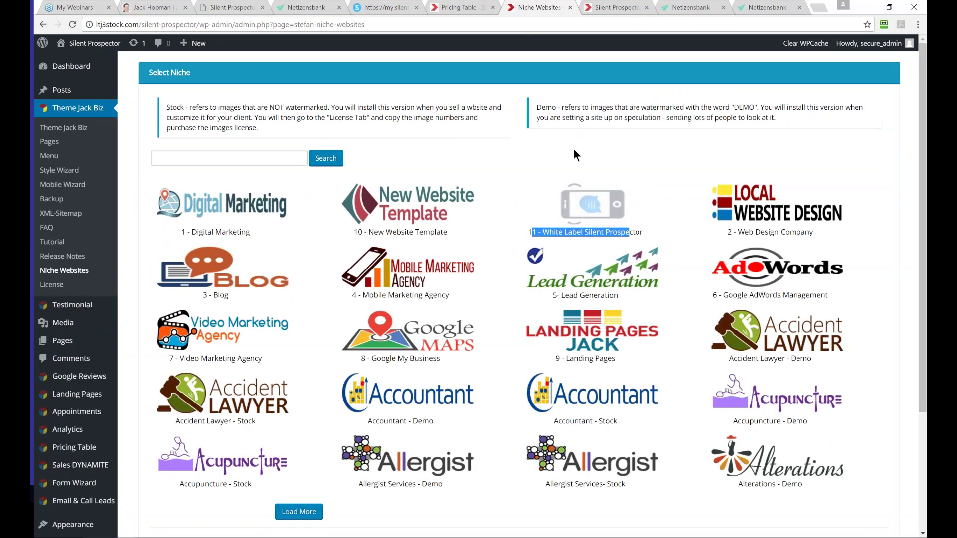
- Return to the live site, open its Pricing page and review the Starter and Business plan features down to the purchase options
left_click(457, 7)
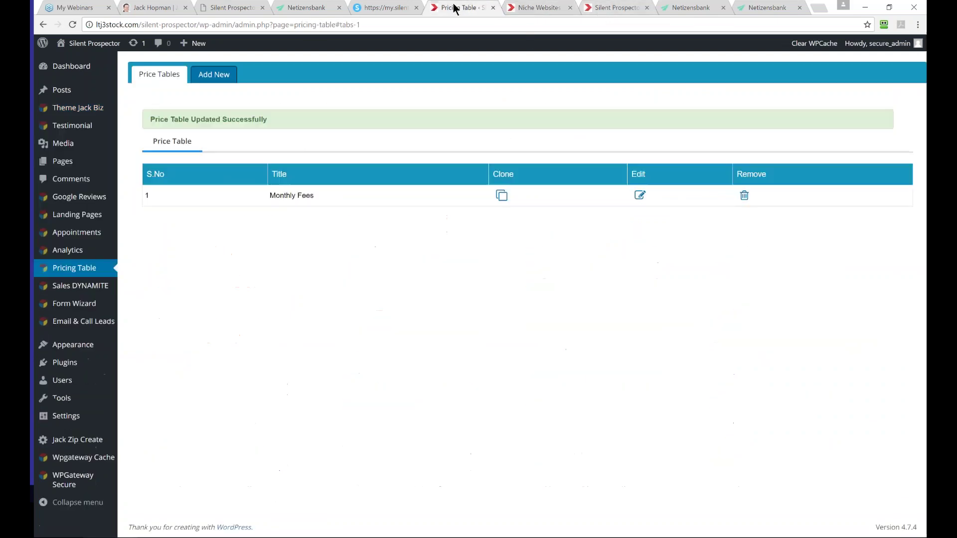
left_click(542, 10)
left_click(604, 8)
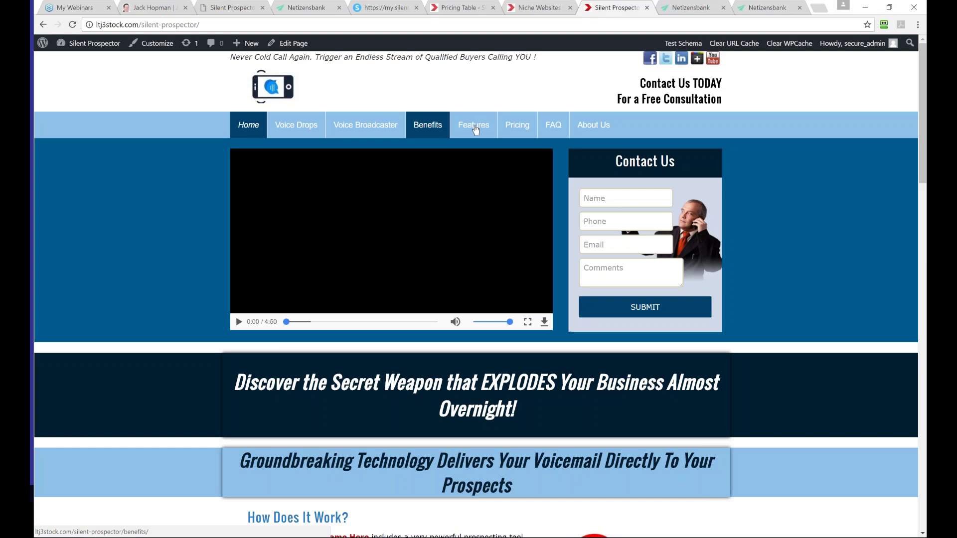
left_click(517, 126)
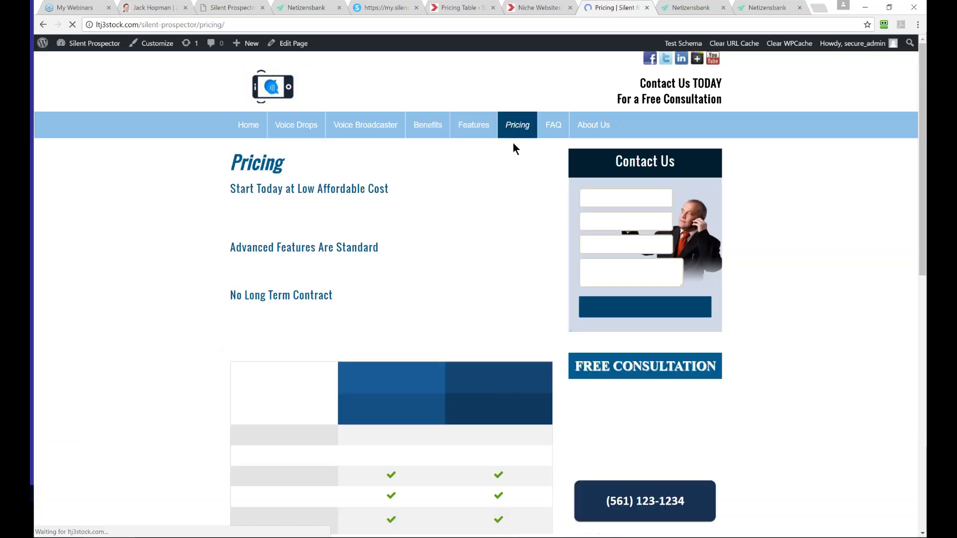
scroll(513, 242, "down", 7)
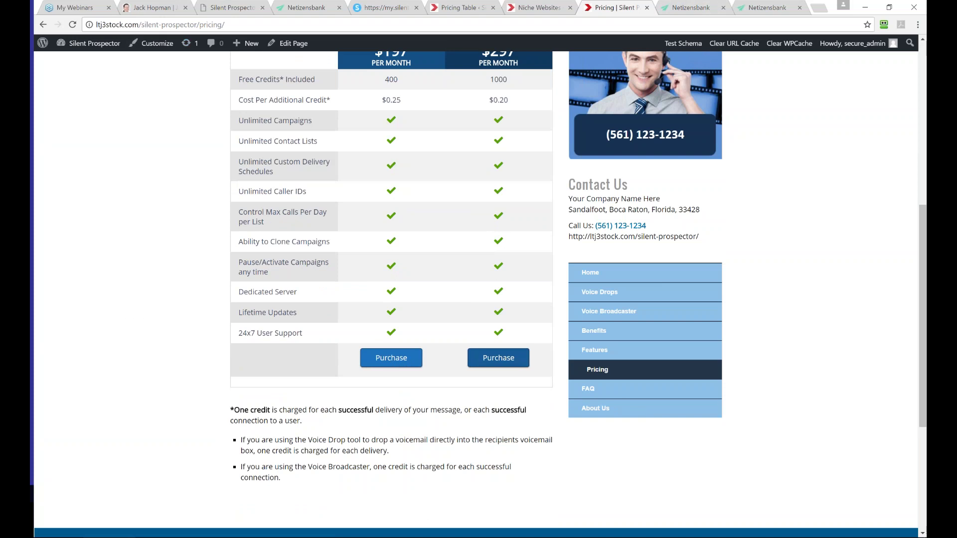
- Show the jackhopman.com home page, then return to the live Pricing page and review the full Monthly Investment table
left_click(144, 10)
left_click(113, 22)
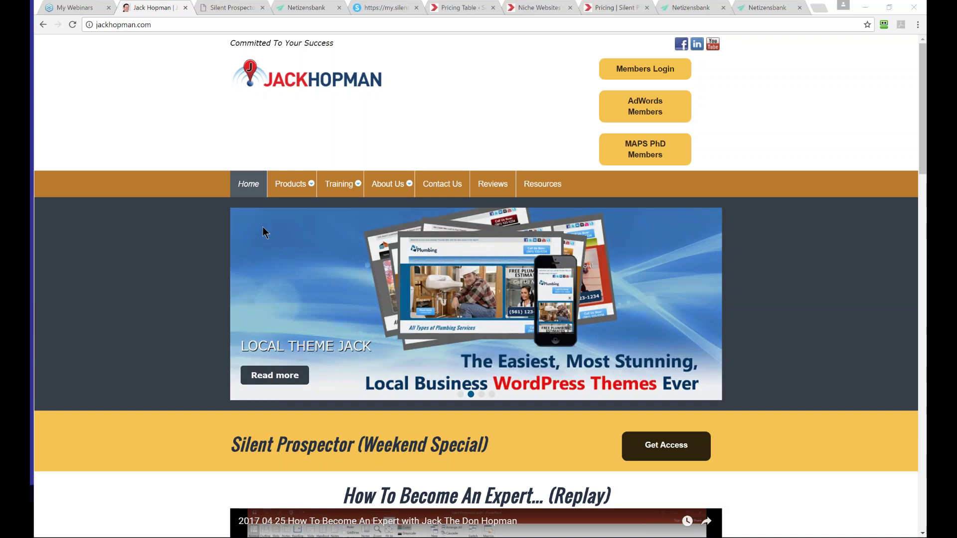
left_click(620, 8)
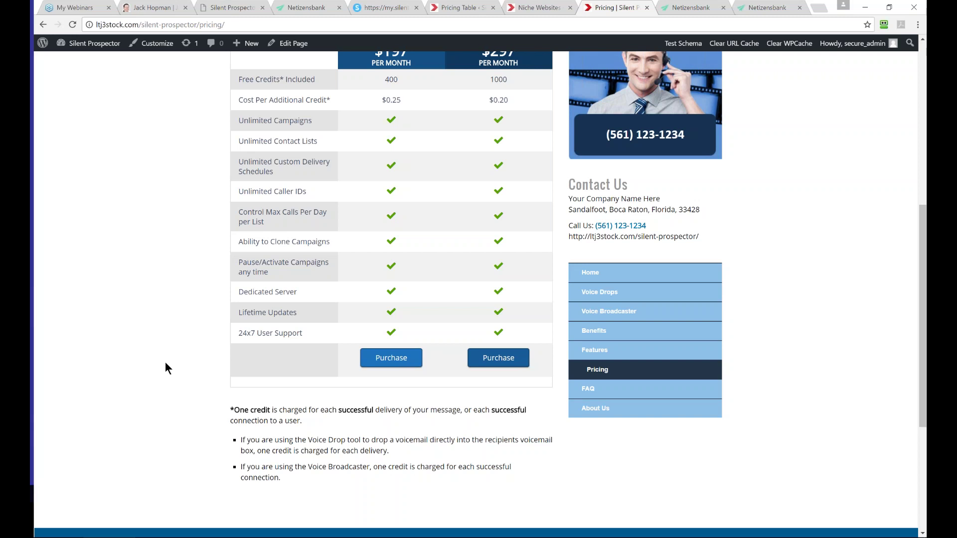
scroll(175, 327, "up", 3)
scroll(175, 329, "down", 1)
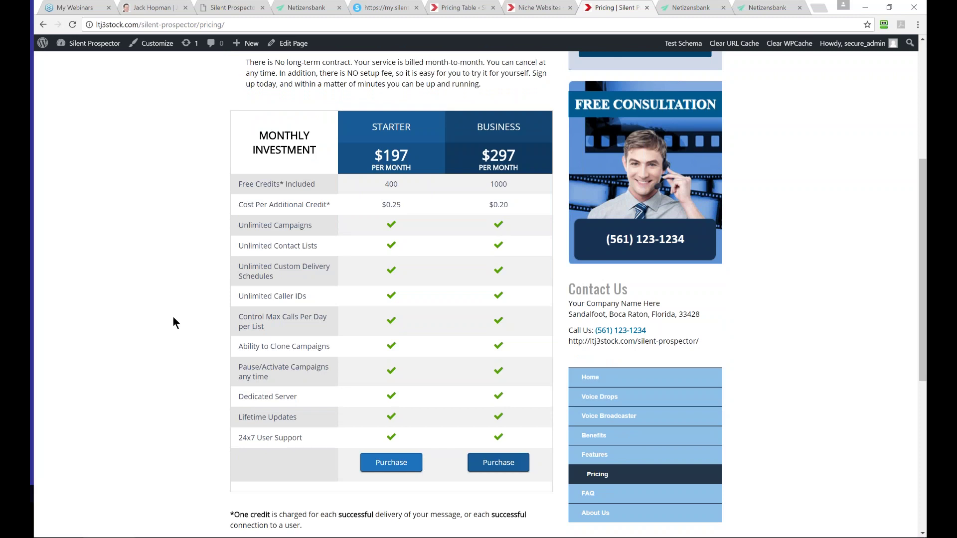
- Show the Order White Label Domain page, then open the Niche Websites list from the WordPress price tables page
left_click(375, 10)
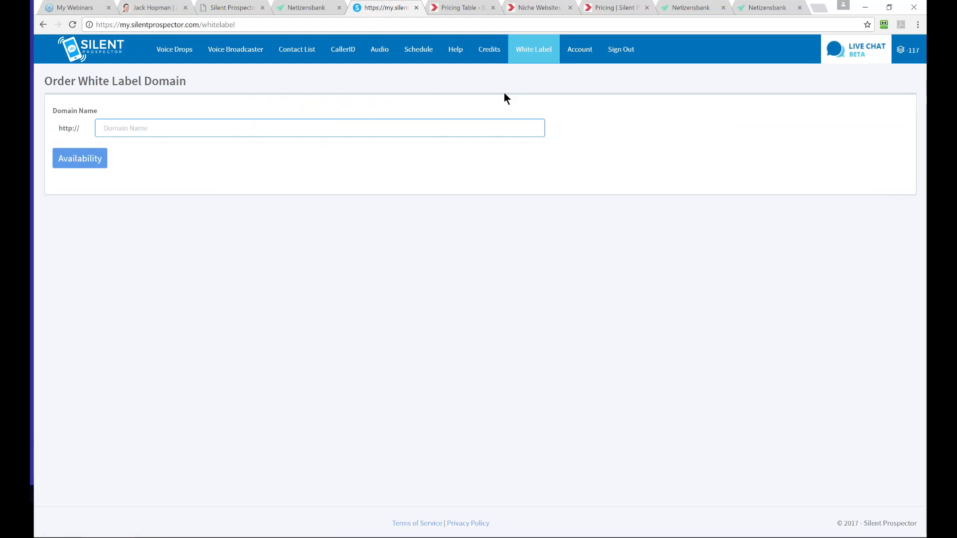
left_click(457, 6)
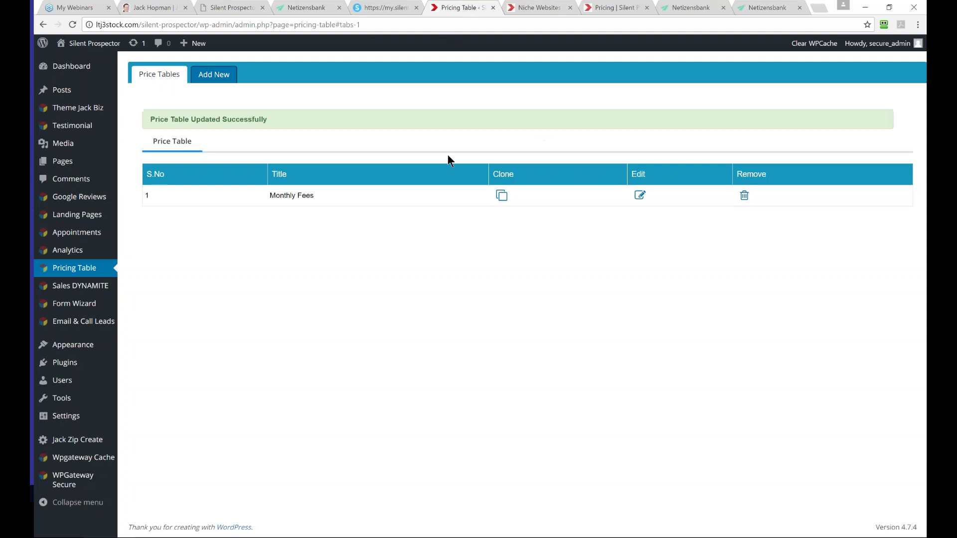
mouse_move(89, 107)
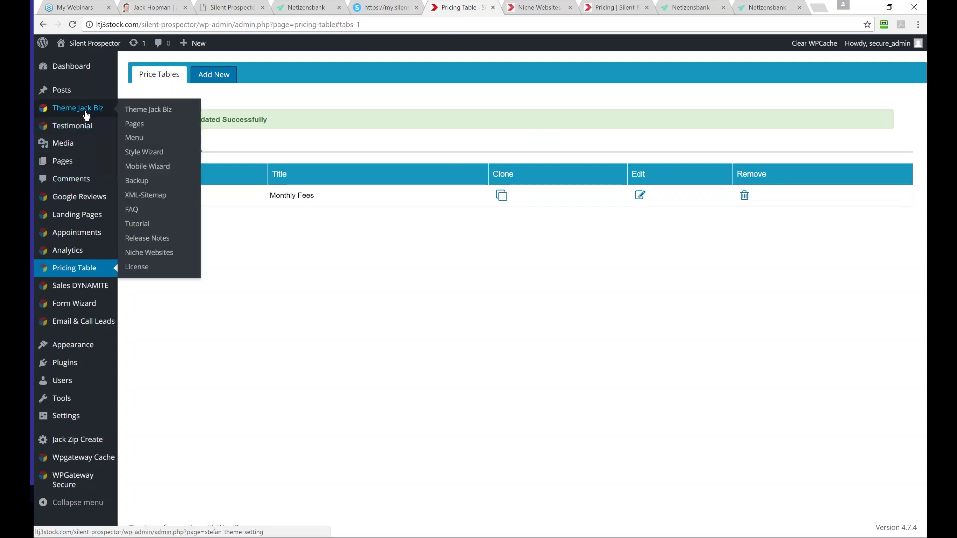
left_click(135, 255)
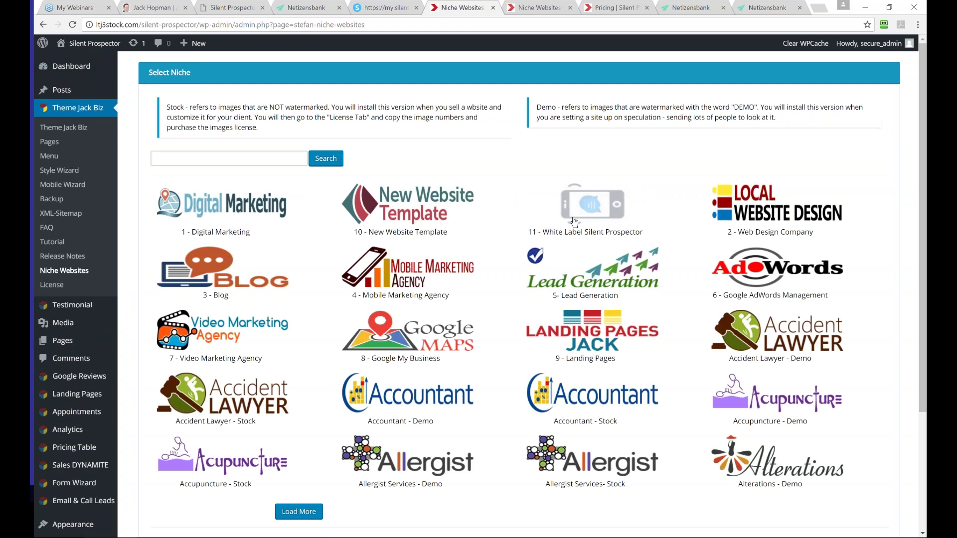
- Highlight the Starter plan's free credits in the live Pricing page's Monthly Investment table
left_click(610, 8)
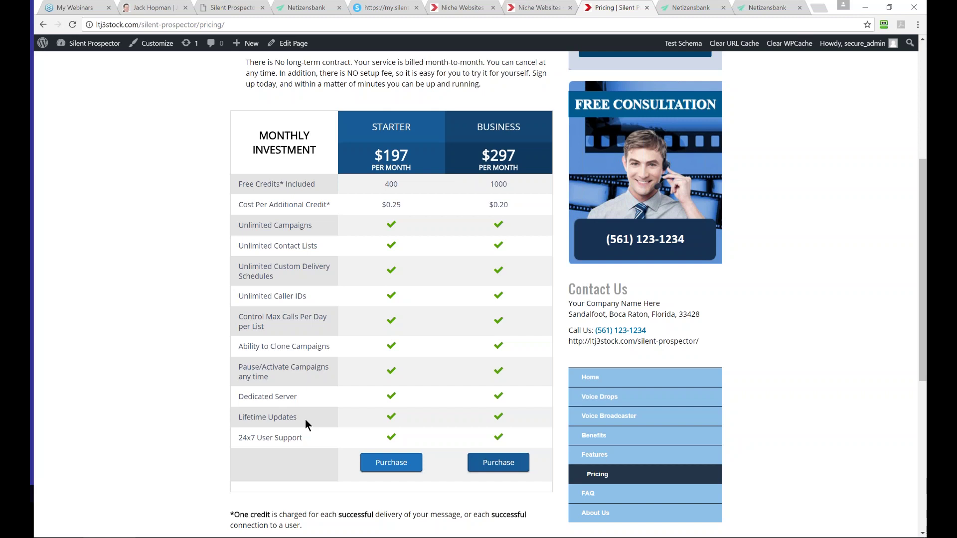
left_click_drag(408, 156, 381, 206)
left_click_drag(398, 184, 386, 188)
- Open the Monthly Fees price table for editing in the WordPress admin
left_click(539, 8)
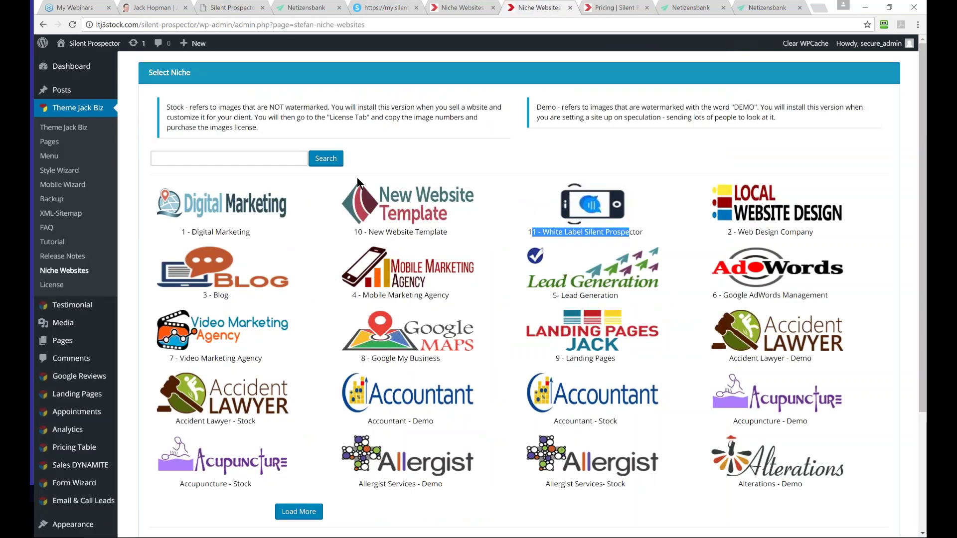
scroll(200, 329, "down", 3)
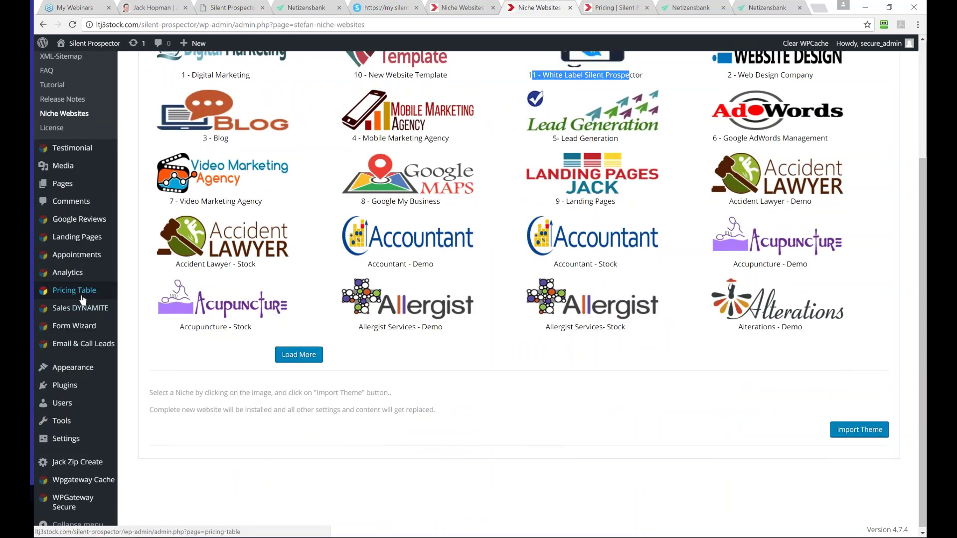
left_click(82, 292)
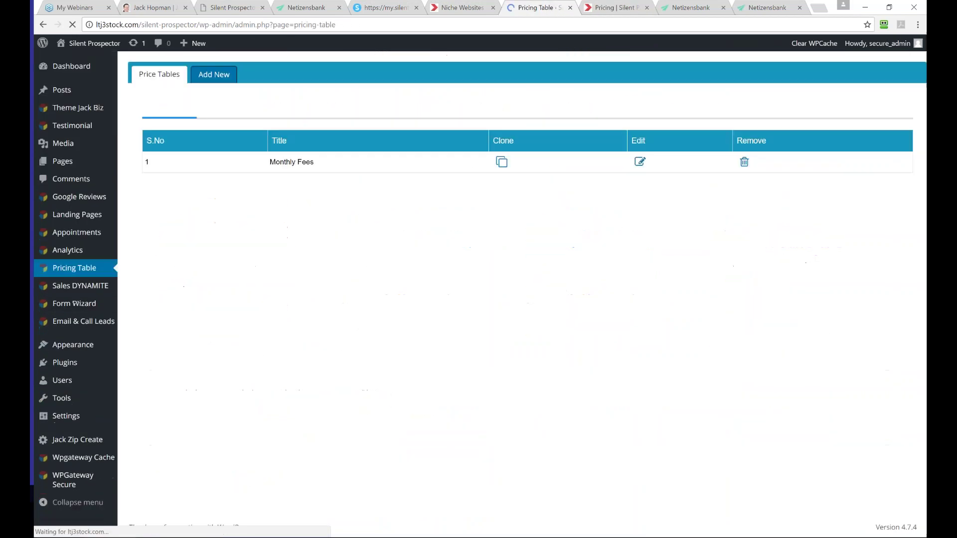
left_click(640, 164)
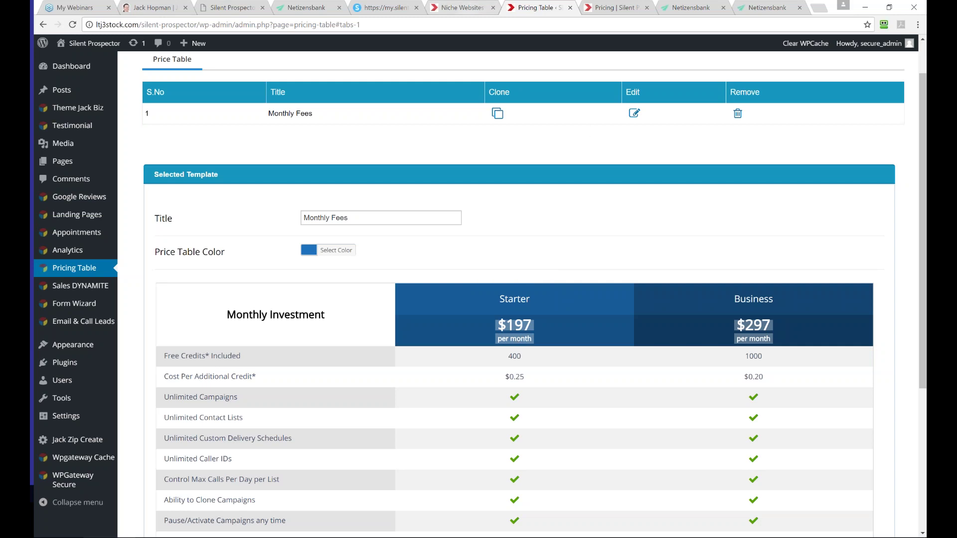
- Glance at the niche templates and the Monthly Fees editor, then review the introductory text on the live Pricing page
left_click(459, 11)
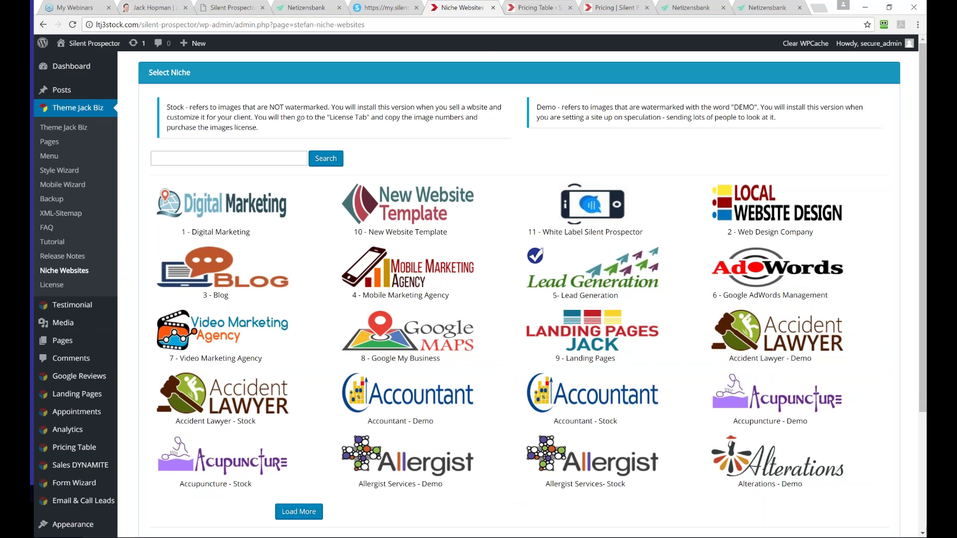
left_click(536, 7)
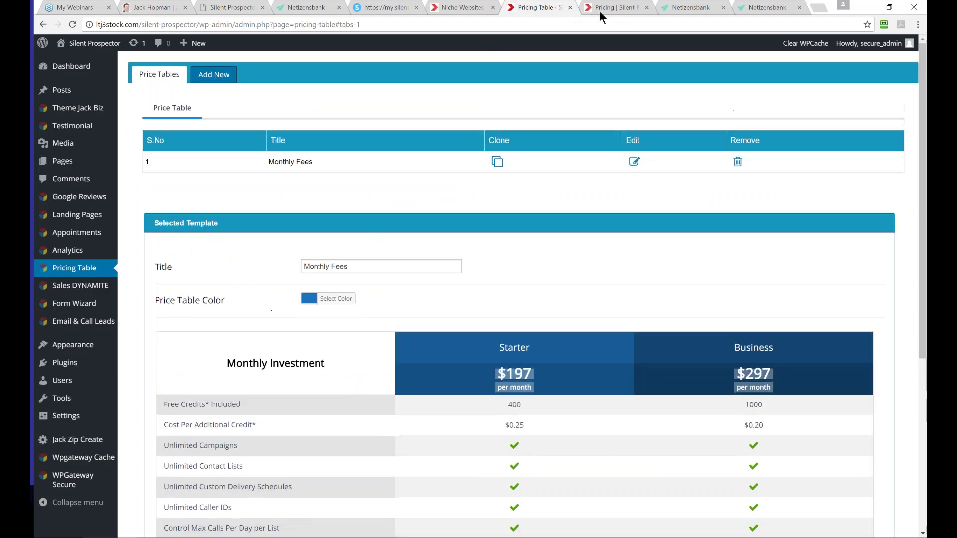
left_click(601, 11)
scroll(181, 250, "up", 5)
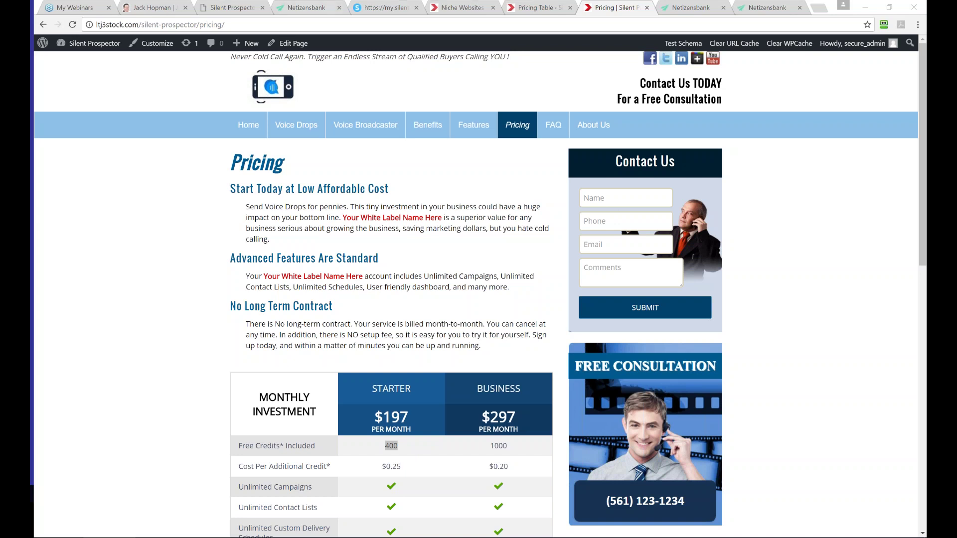
- Open the Pricing page on silentprospector.com, highlight the service fee's 500 free credits and review the 30-day trial special
left_click(212, 7)
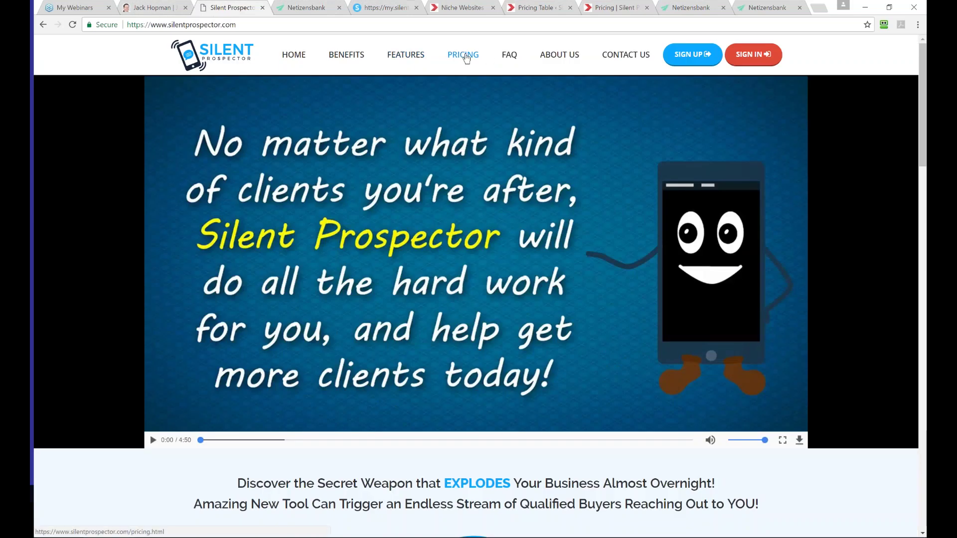
left_click(478, 56)
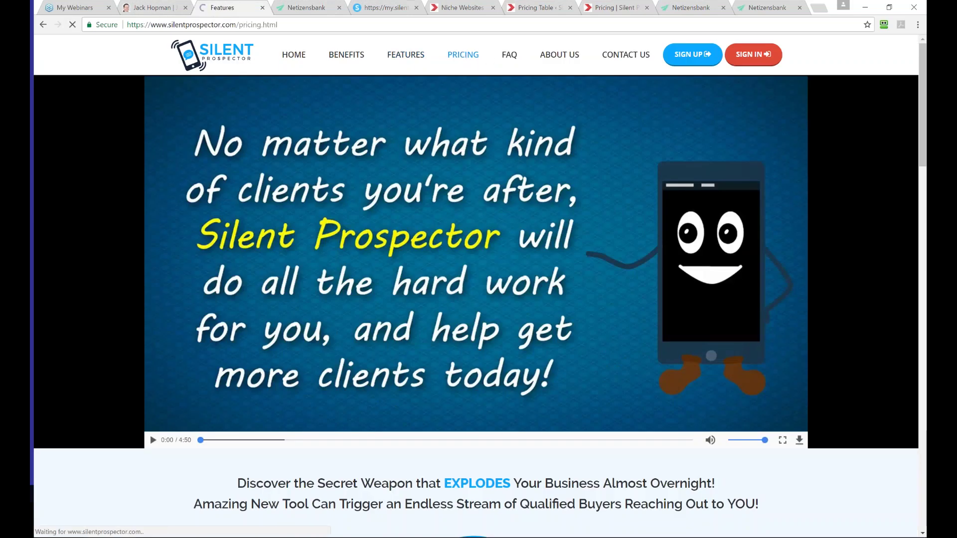
scroll(459, 125, "down", 1)
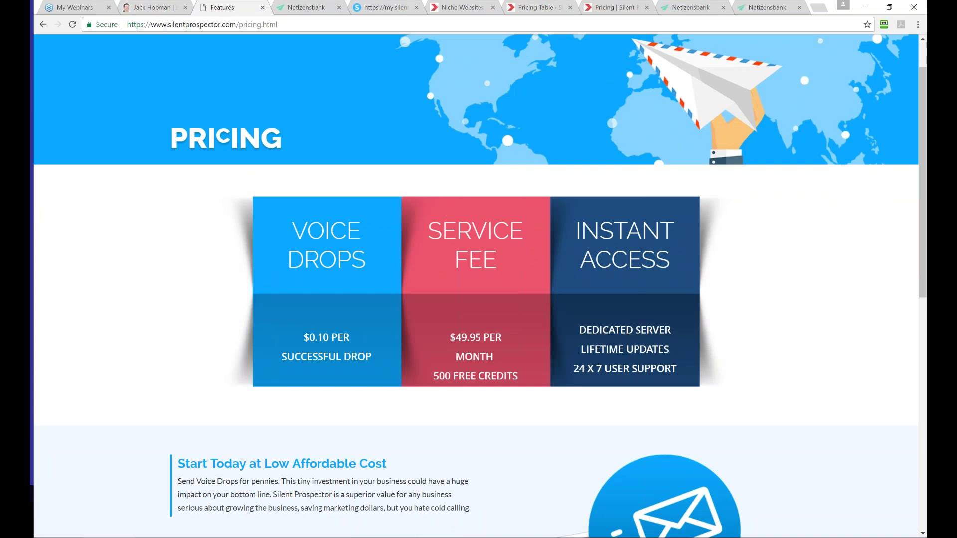
left_click_drag(434, 375, 515, 377)
left_click(473, 375)
scroll(154, 355, "down", 2)
scroll(154, 355, "down", 5)
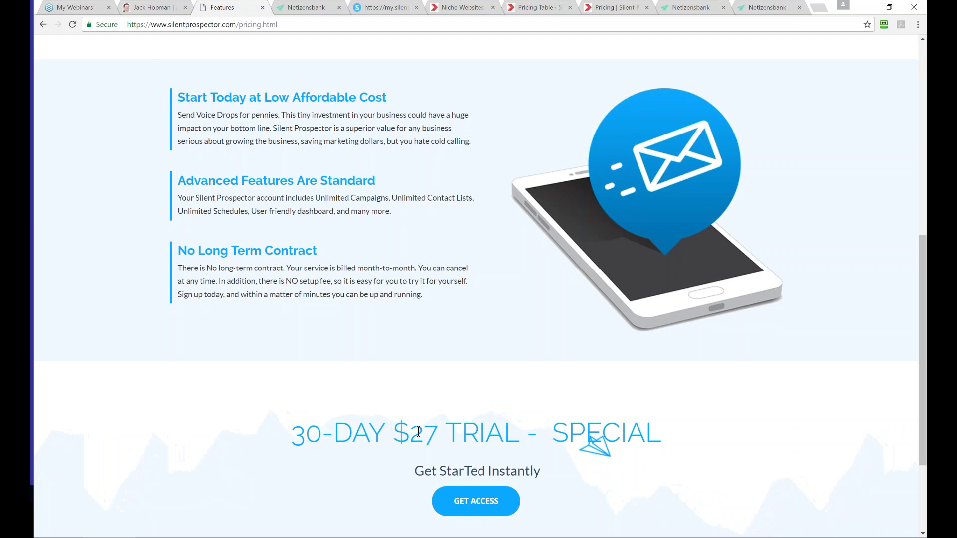
- Highlight the $27 price of the 30-day trial special, then return to the white label site's live Pricing page
left_click_drag(410, 429, 437, 431)
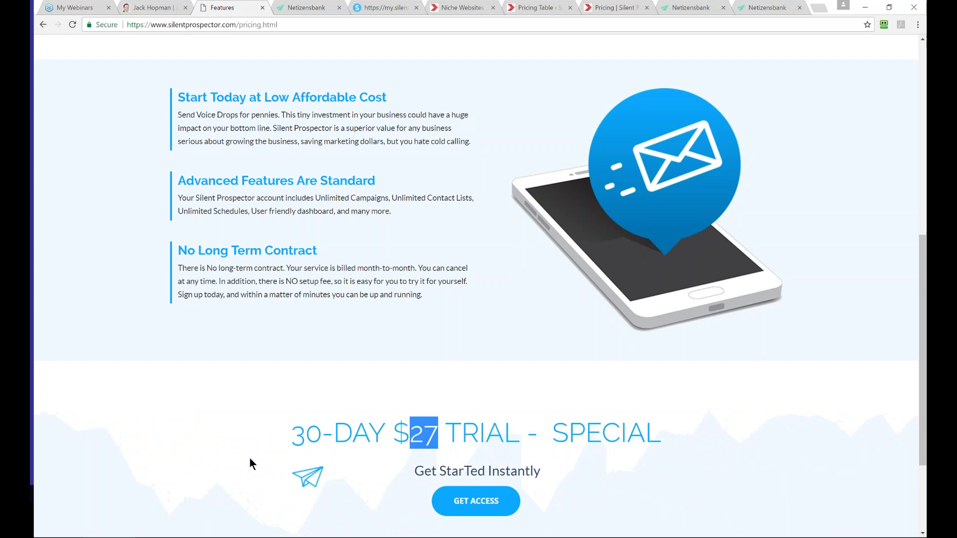
scroll(510, 334, "up", 6)
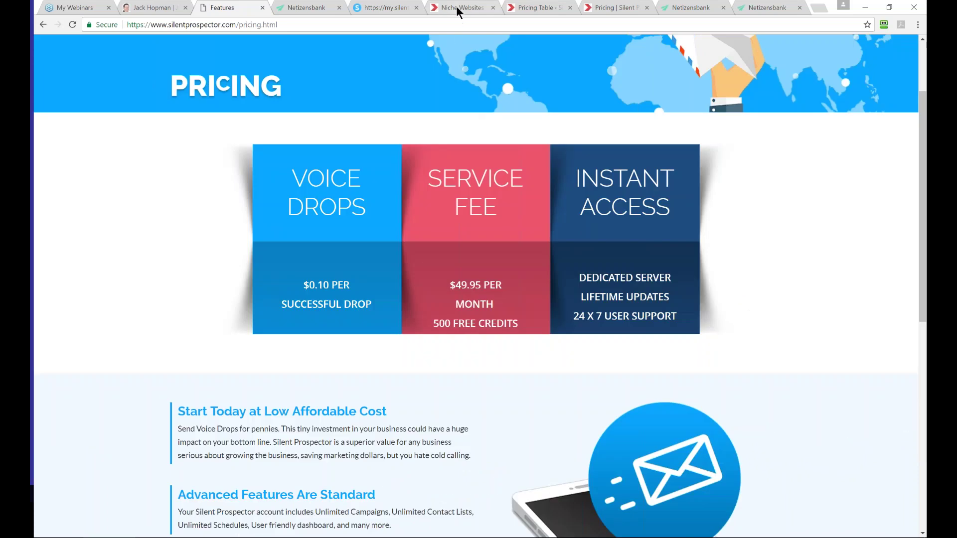
left_click(458, 8)
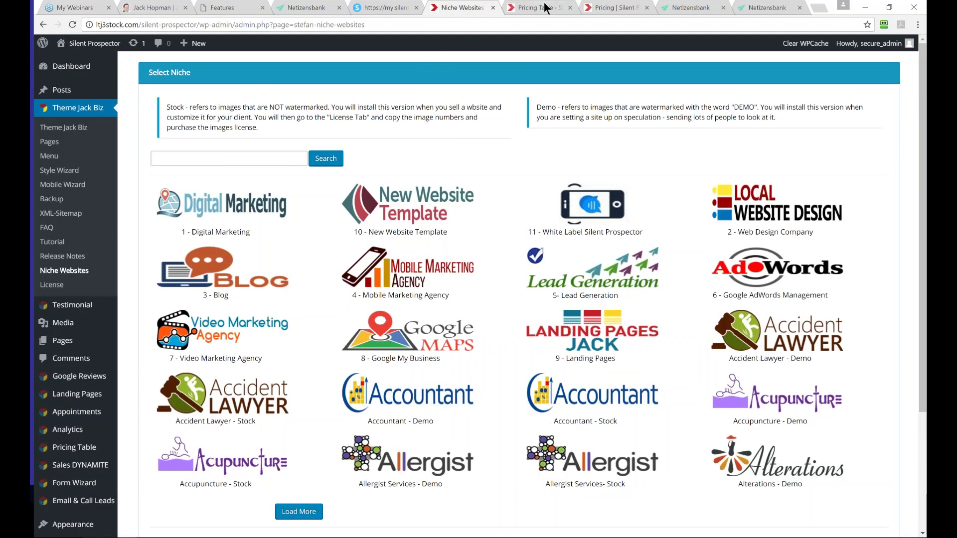
left_click(545, 7)
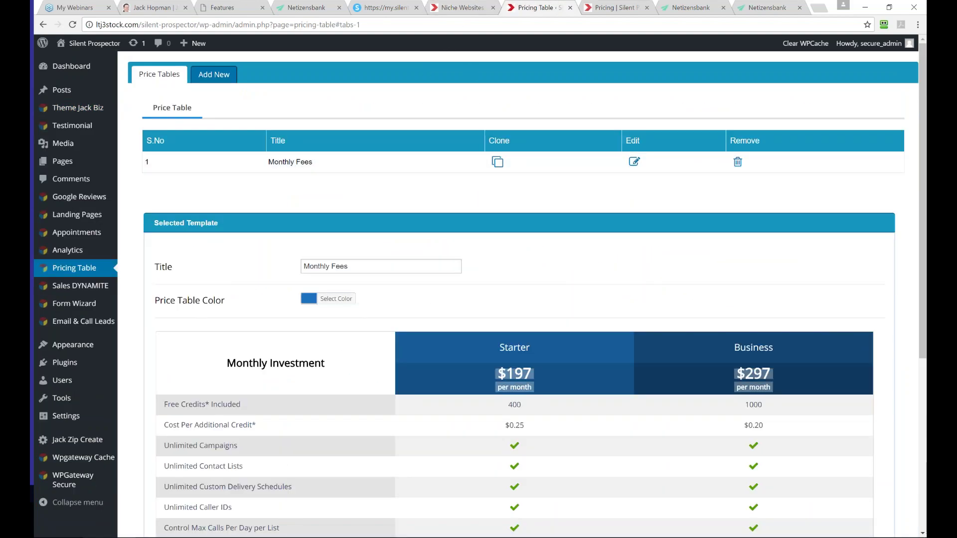
left_click(594, 7)
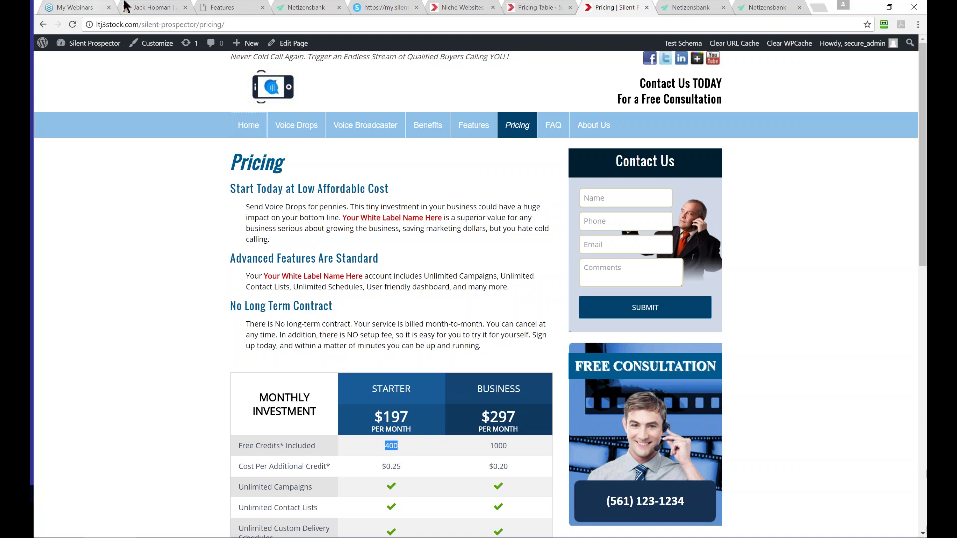
- Glance at the white label domain order page, then review the live Monthly Investment table and highlight the Business plan's name
left_click(384, 6)
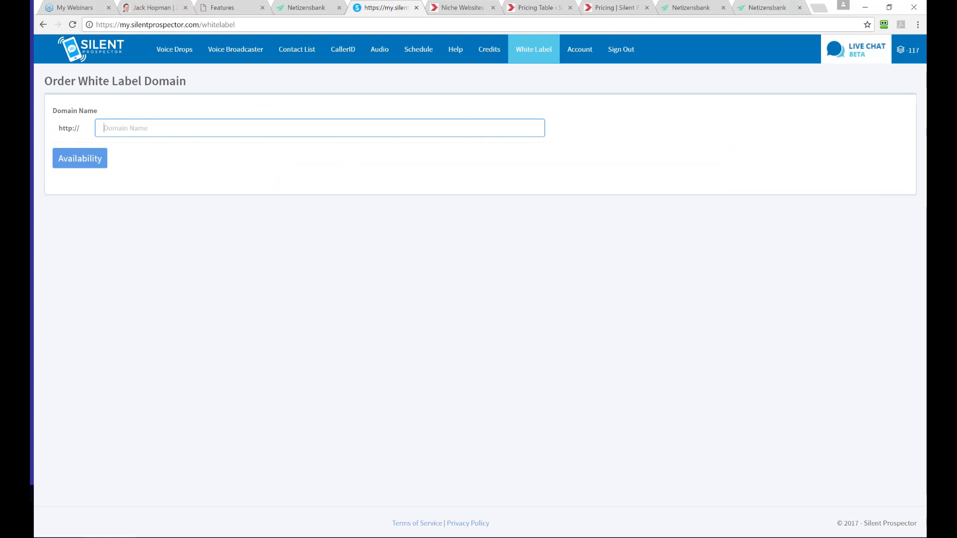
left_click(605, 7)
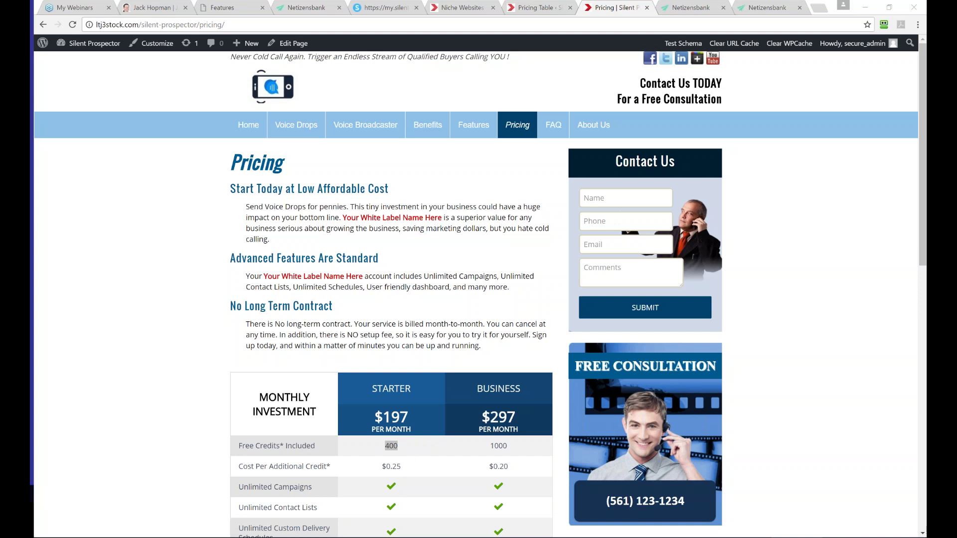
key("alt+Tab")
key("alt+Tab")
scroll(404, 255, "down", 5)
scroll(401, 249, "down", 1)
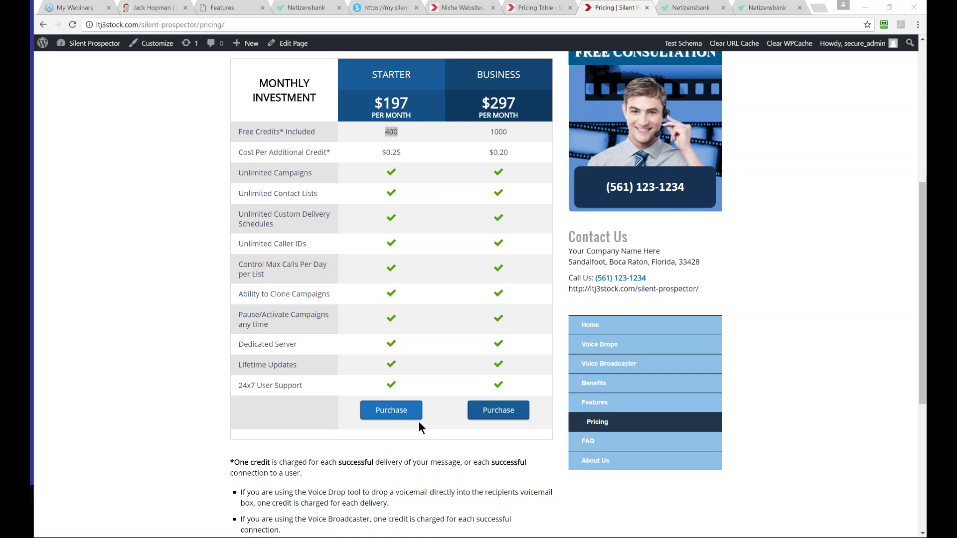
scroll(485, 403, "up", 5)
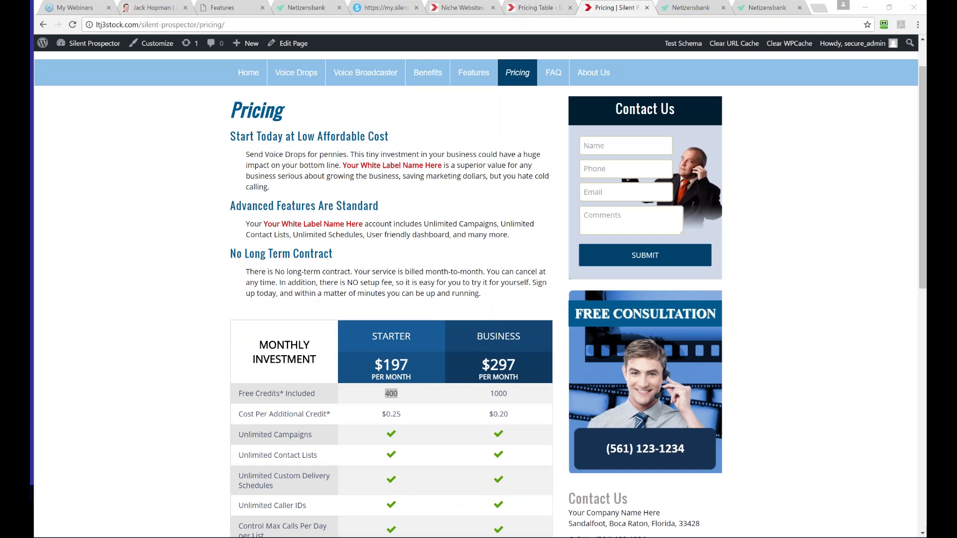
scroll(432, 376, "down", 4)
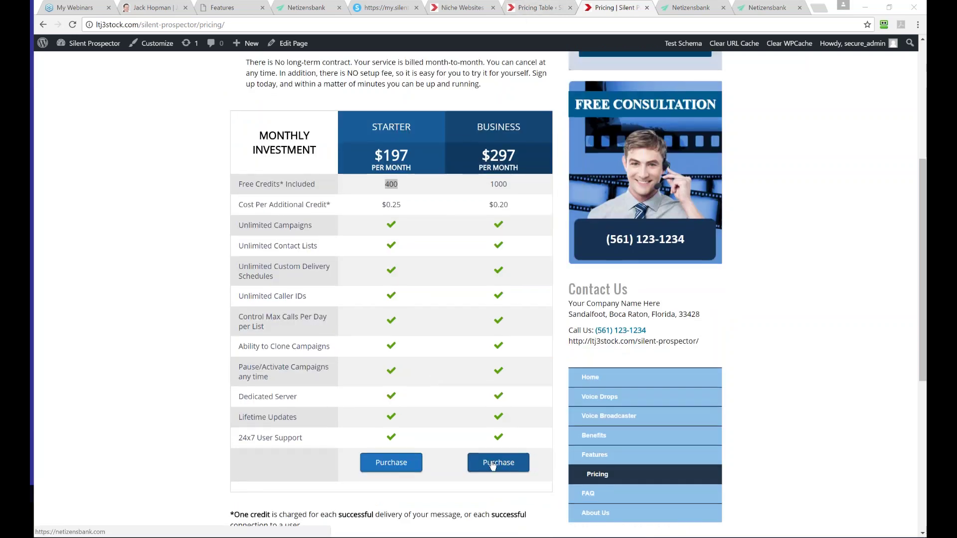
left_click_drag(476, 127, 523, 128)
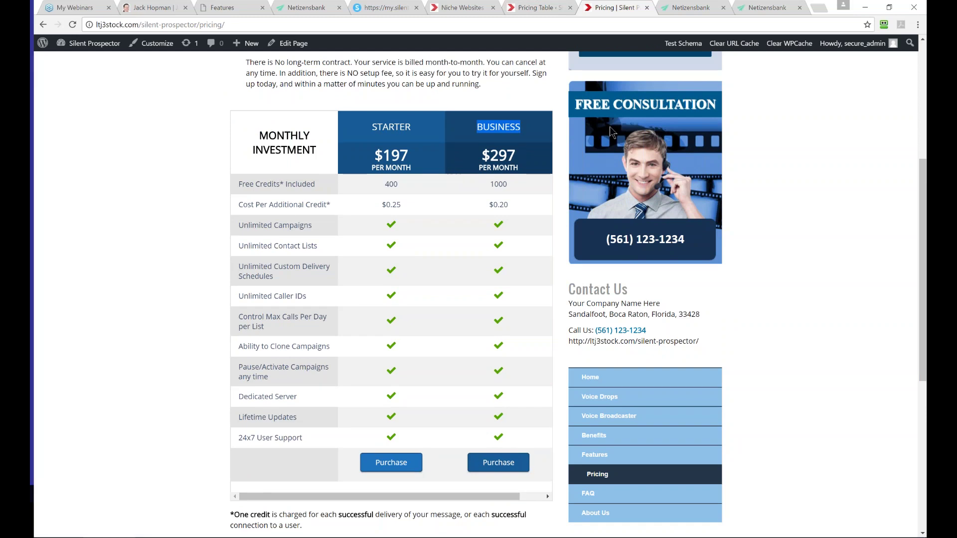
- Close the two open Netizensbank checkout pages and return to the live Pricing page
left_click(692, 7)
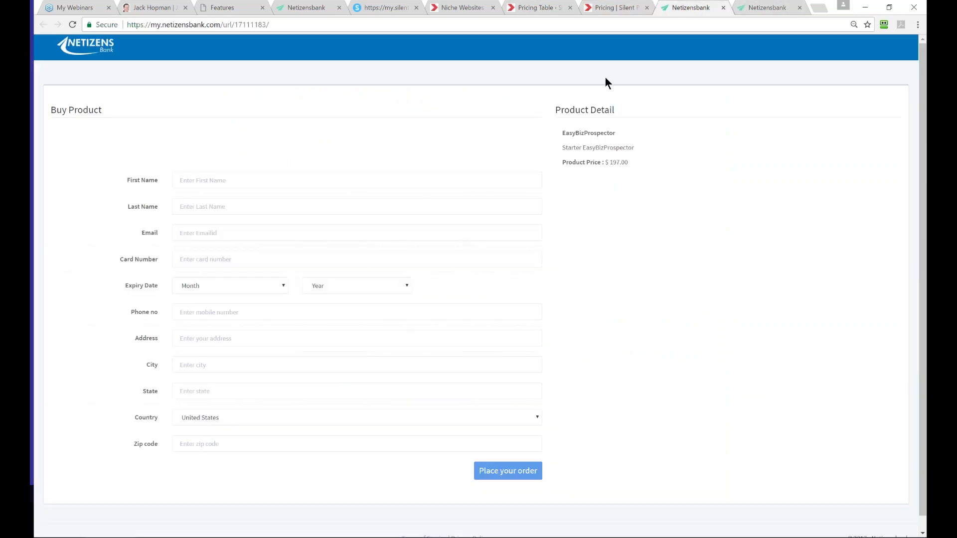
left_click(723, 7)
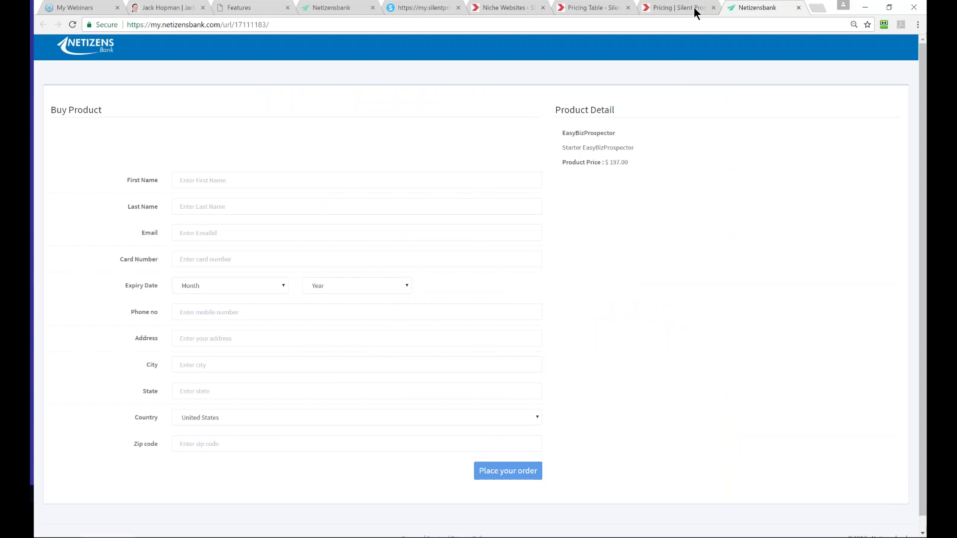
left_click(798, 7)
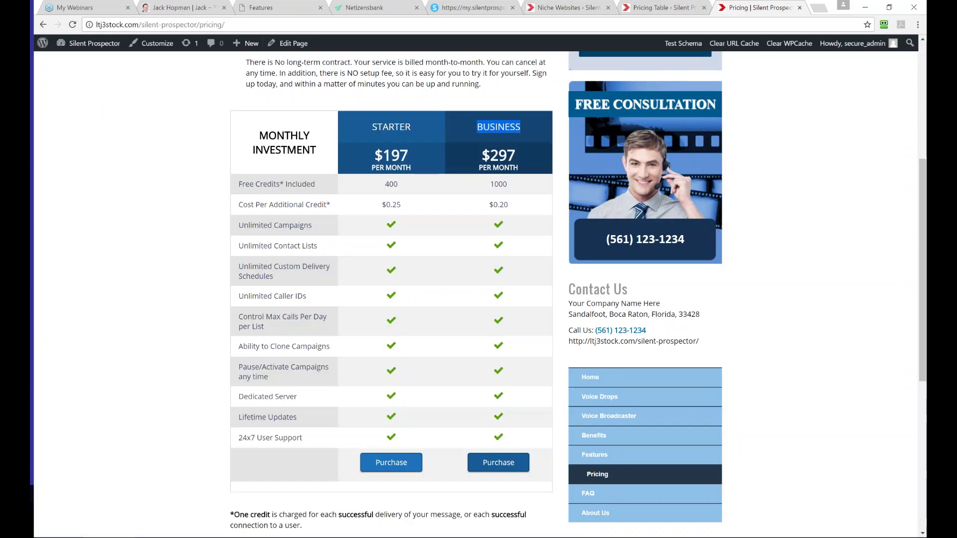
- Start a new product in Netizensbank and name it "Easy Biz Prospector - BUSINESS"
left_click(365, 8)
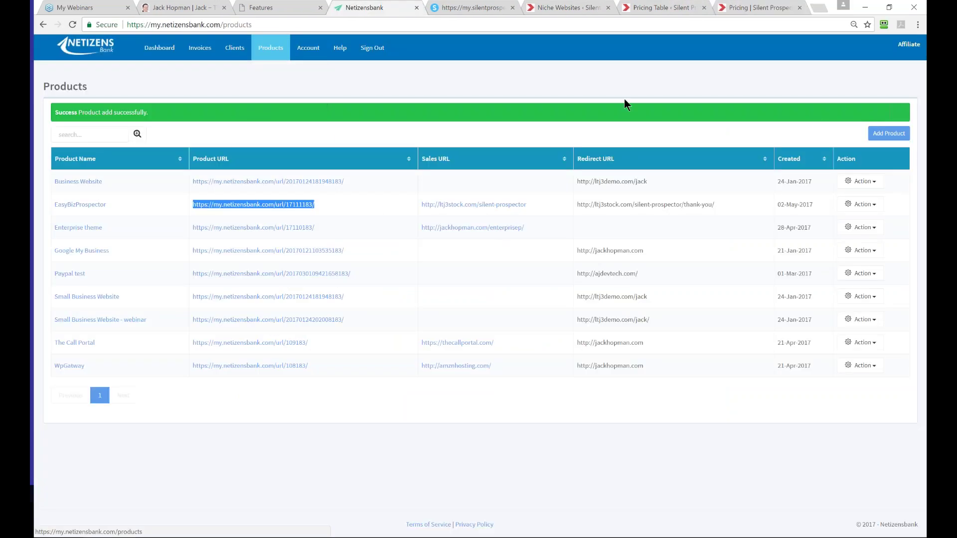
left_click(889, 134)
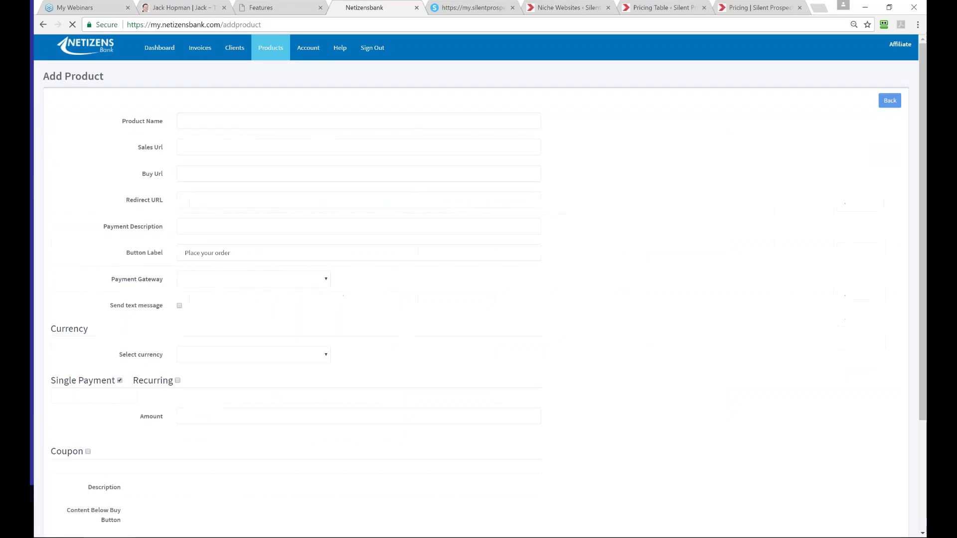
left_click(197, 120)
type("EasyBiz")
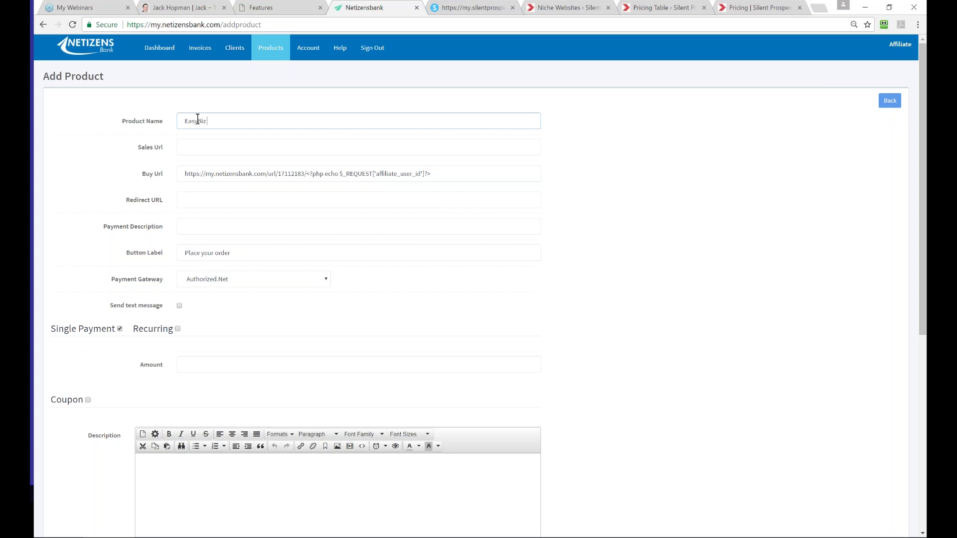
type(" Pros")
key("BackSpace")
key("BackSpace")
key("BackSpace")
key("BackSpace")
key("BackSpace")
key("BackSpace")
key("BackSpace")
type("Biz Prospec")
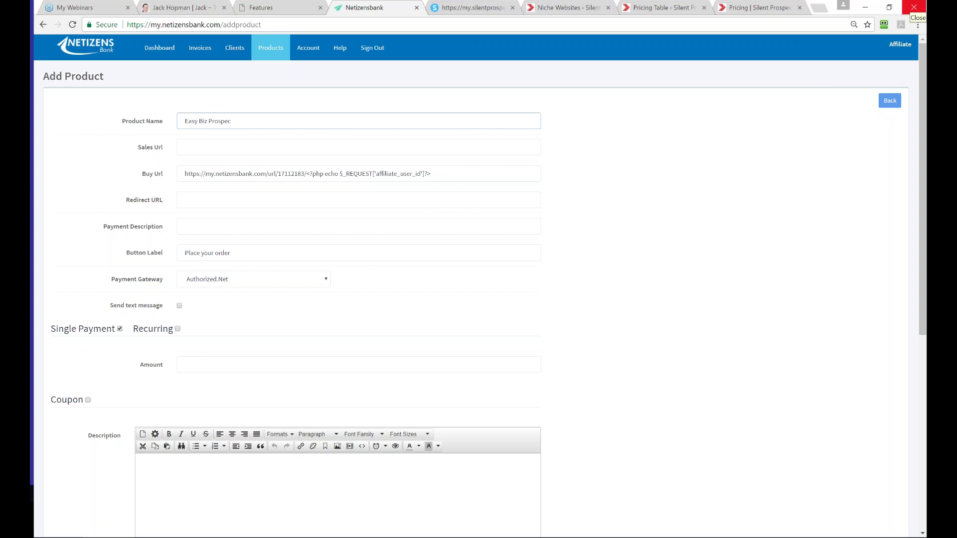
type("gortor - BUSINESS")
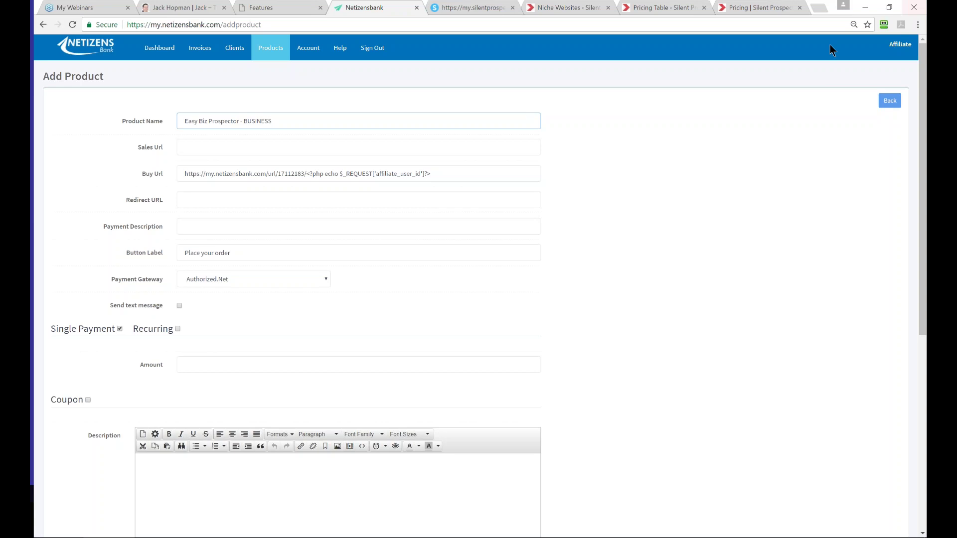
left_click(180, 146)
left_click(565, 9)
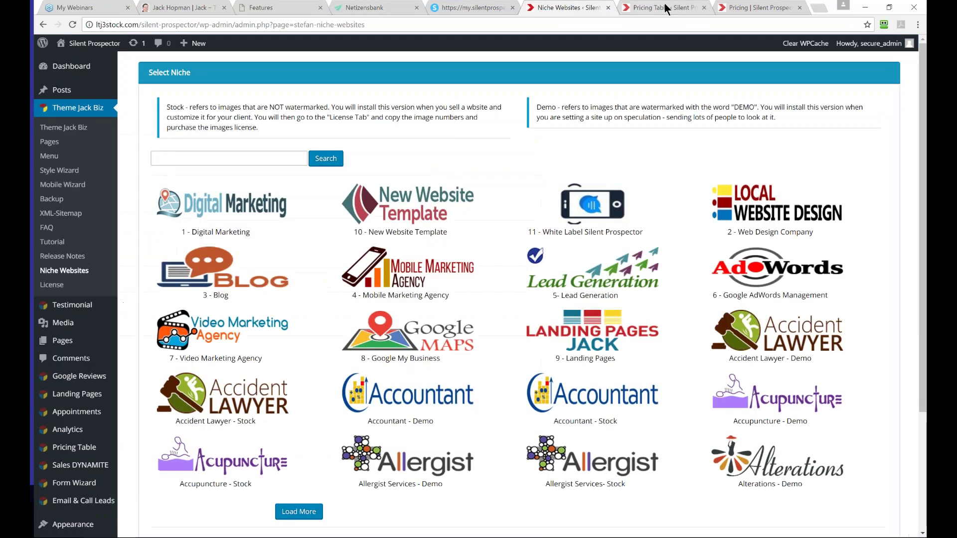
left_click(667, 8)
left_click(753, 7)
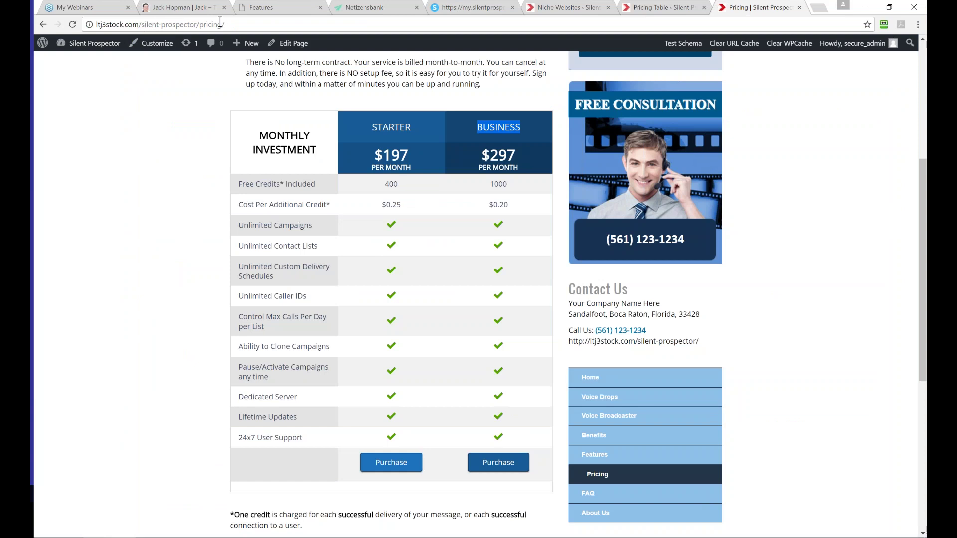
left_click_drag(196, 25, 95, 25)
key("ctrl+c")
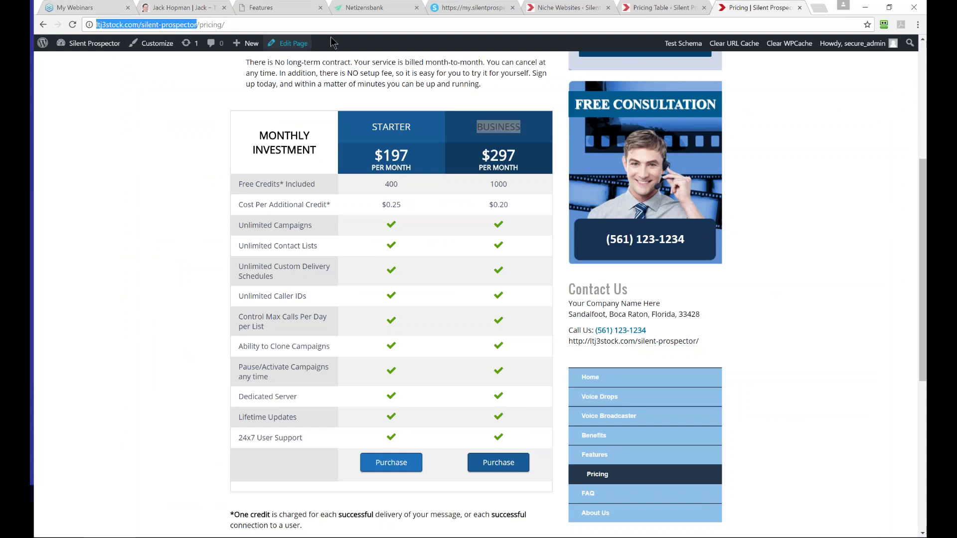
left_click(651, 8)
left_click(457, 8)
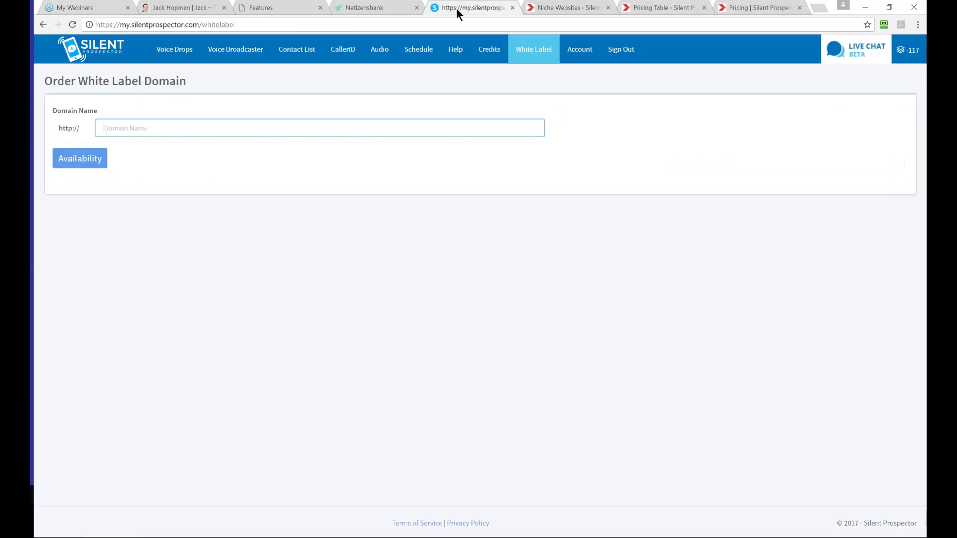
left_click(394, 8)
left_click(248, 145)
key("ctrl+v")
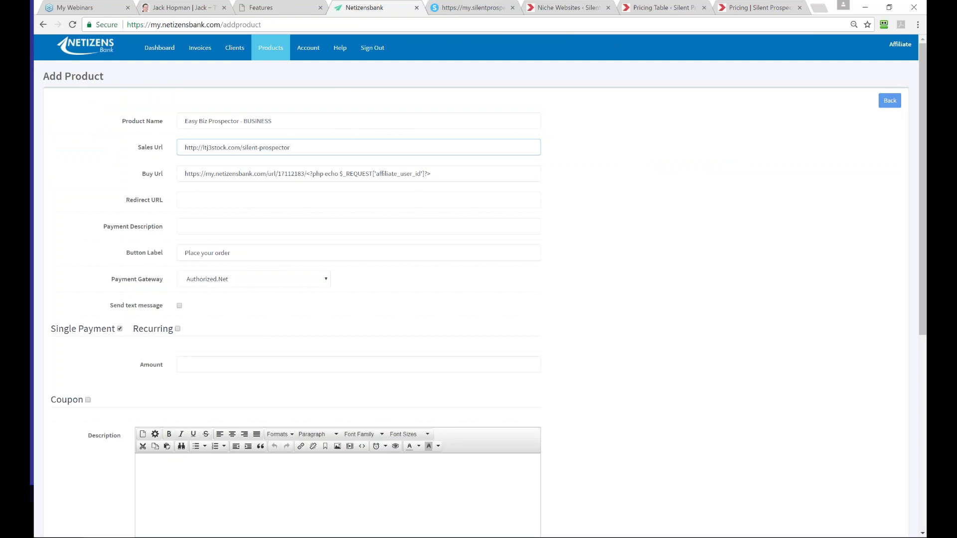
left_click(197, 202)
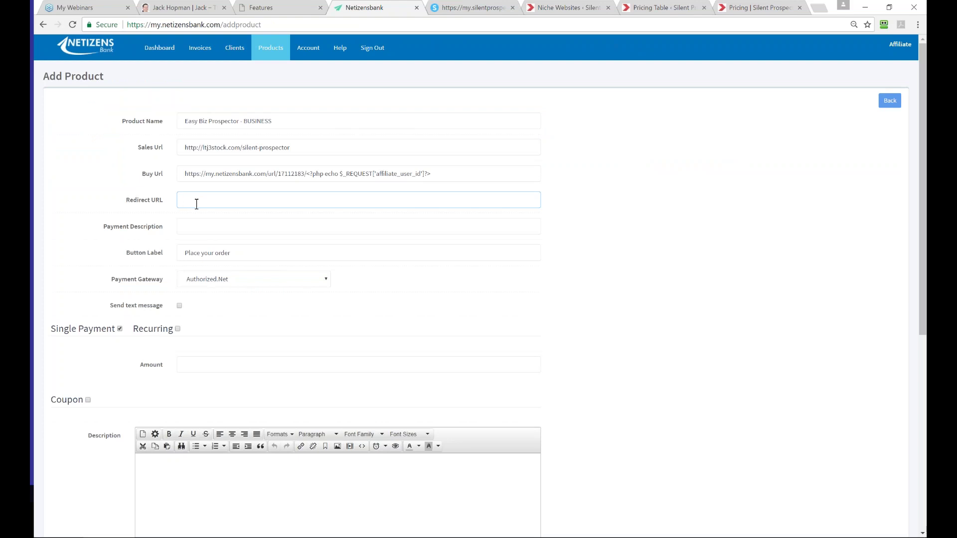
key("ctrl+v")
type("/thank-you")
- Copy the product name "Easy Biz Prospector - BUSINESS" into the Payment Description
left_click(195, 228)
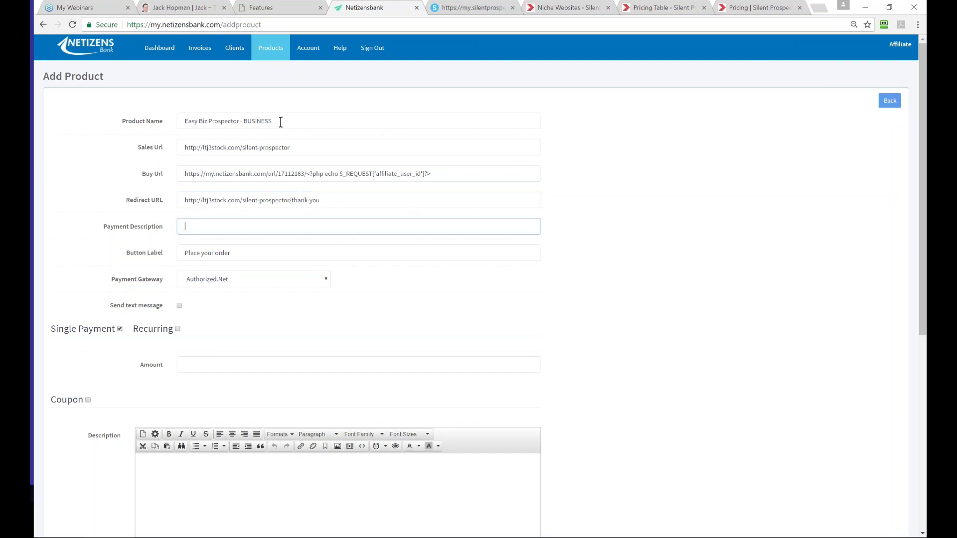
triple_click(242, 121)
key("ctrl+c")
left_click(223, 222)
key("ctrl+v")
- Make the product's payment recurring, billed monthly with infinite repeats and a recurring amount of 297, leaving the coupon off
left_click(178, 329)
left_click(203, 363)
left_click(198, 395)
left_click(205, 391)
scroll(197, 339, "down", 2)
left_click(195, 313)
type("2")
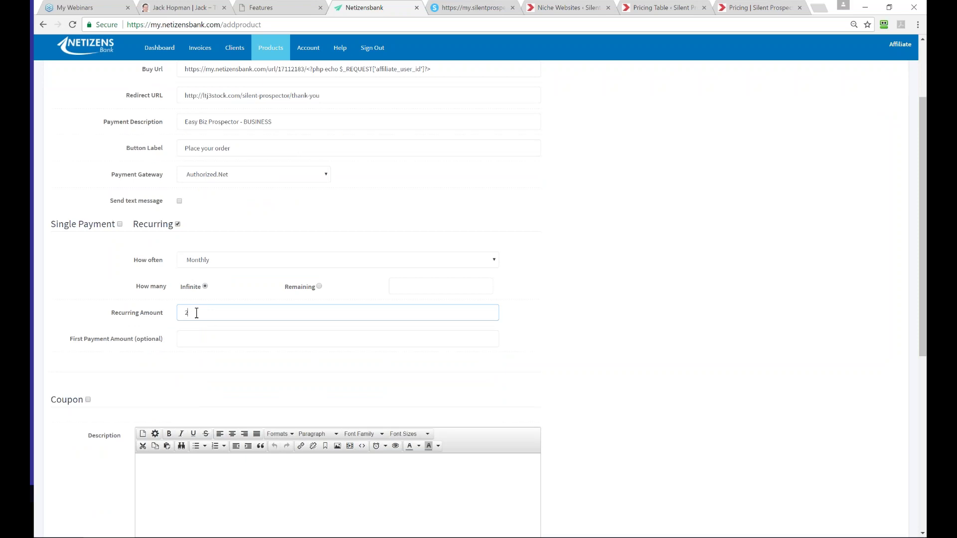
type("497")
left_click(189, 335)
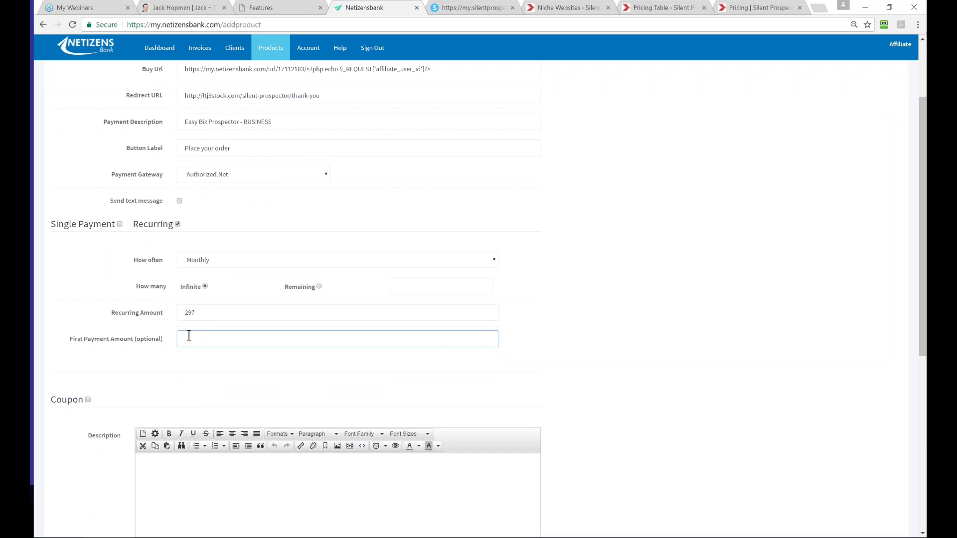
left_click(88, 400)
left_click(87, 400)
- Fill the product's Description with a single "Easy Biz Prospector - BUSINESS" line and turn on bold
scroll(129, 363, "down", 3)
left_click(157, 337)
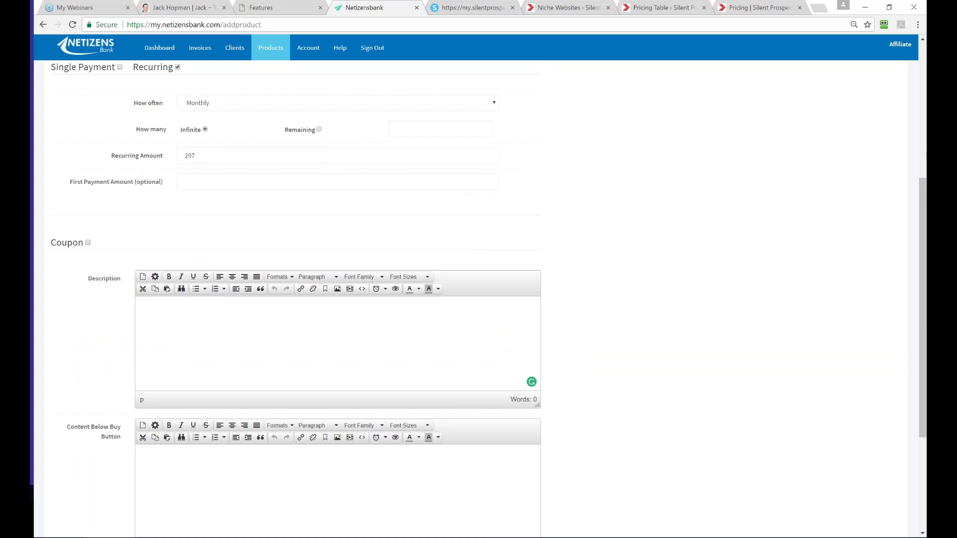
key("ctrl+v")
key("ctrl+v")
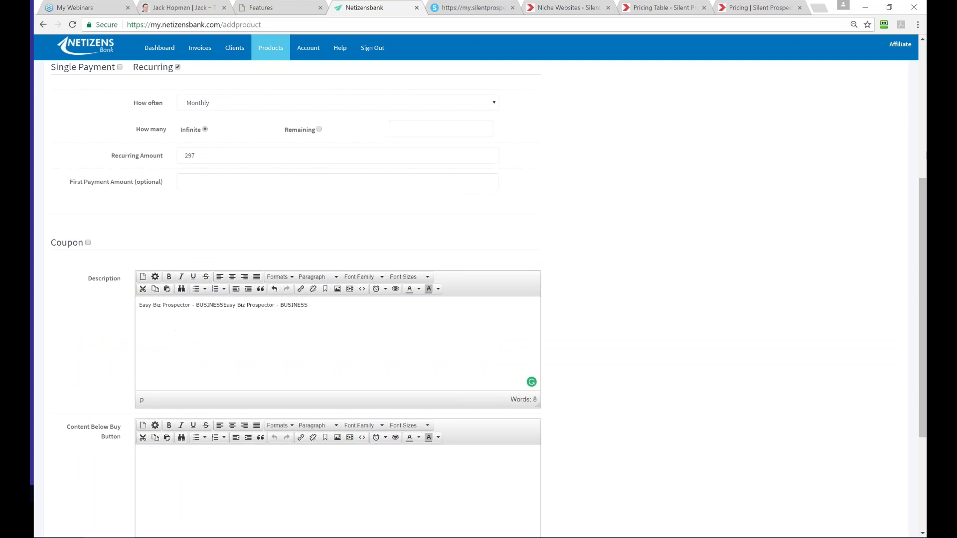
left_click(223, 305)
left_click_drag(223, 305, 139, 305)
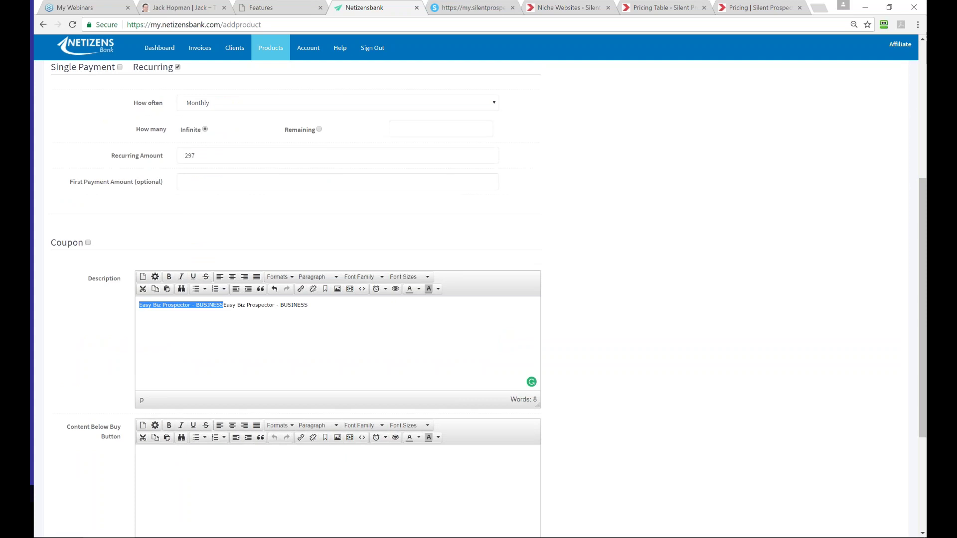
key("BackSpace")
key("ctrl+b")
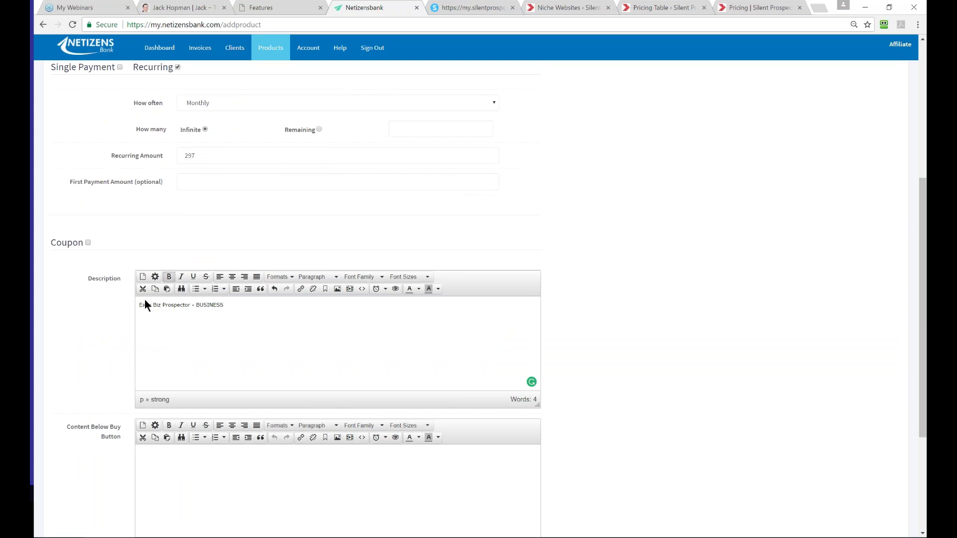
- Try to submit the product, then set the First Payment Amount to 297 by copying the recurring amount
scroll(145, 302, "down", 4)
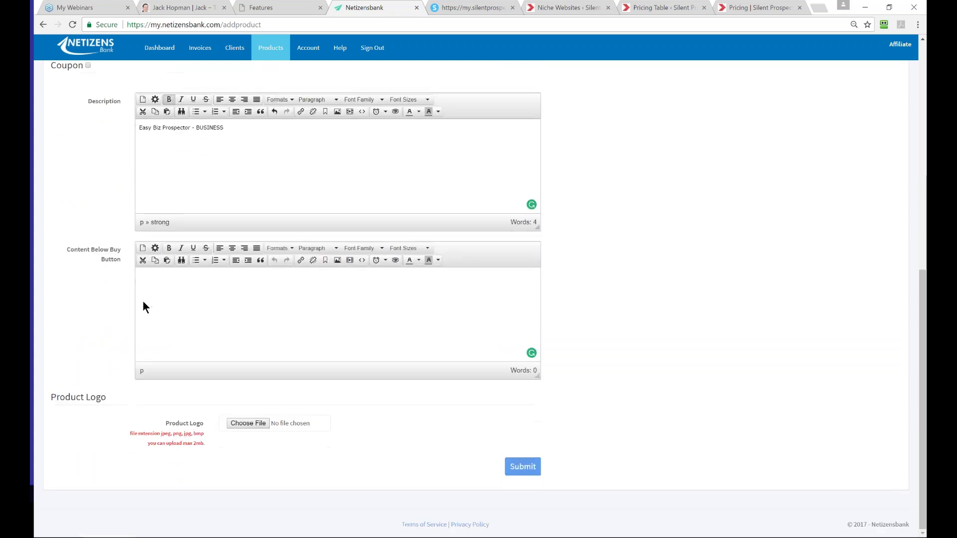
left_click(523, 467)
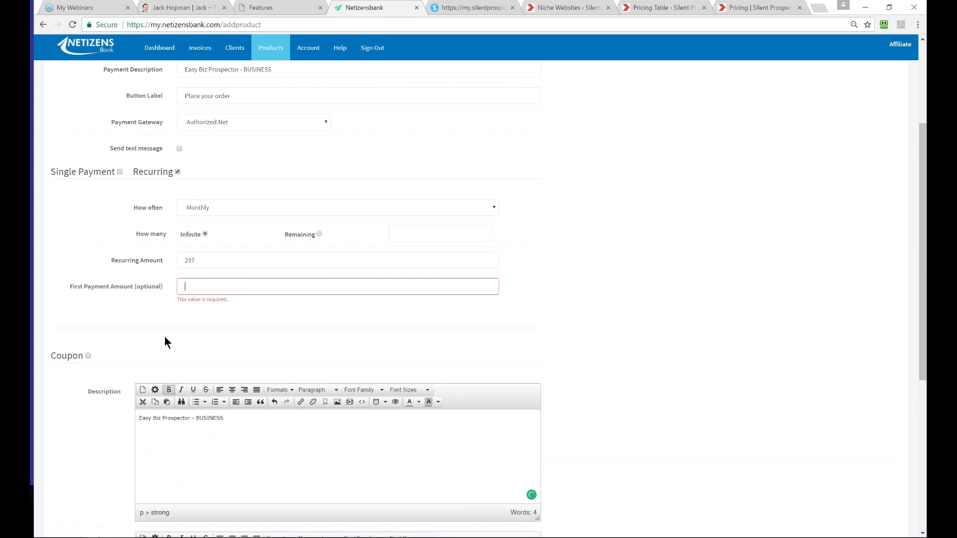
left_click_drag(204, 262, 180, 262)
key("ctrl+c")
left_click(192, 288)
key("ctrl+v")
scroll(489, 435, "down", 5)
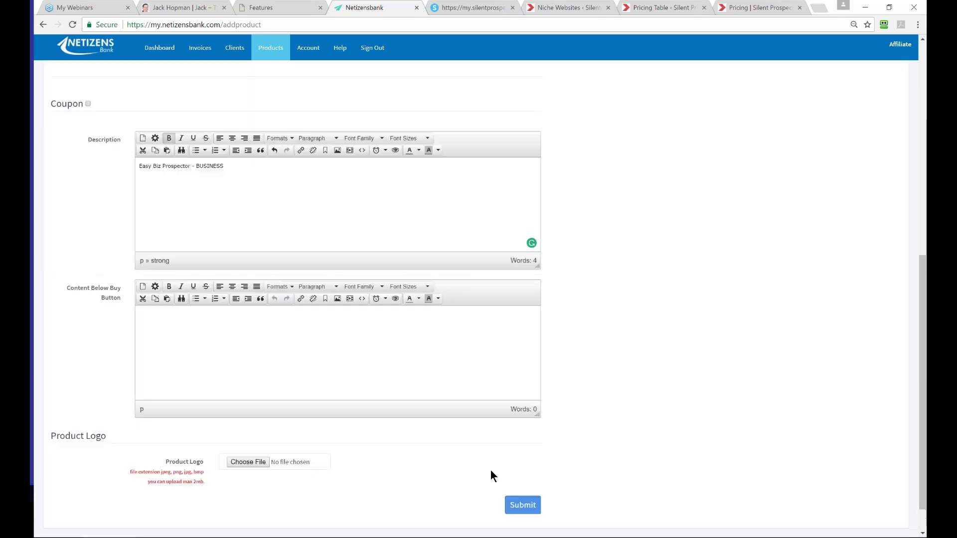
- Submit the new product and select the Product URL of "Easy Biz Prospector - BUSINESS" in the product list for copying
left_click(522, 505)
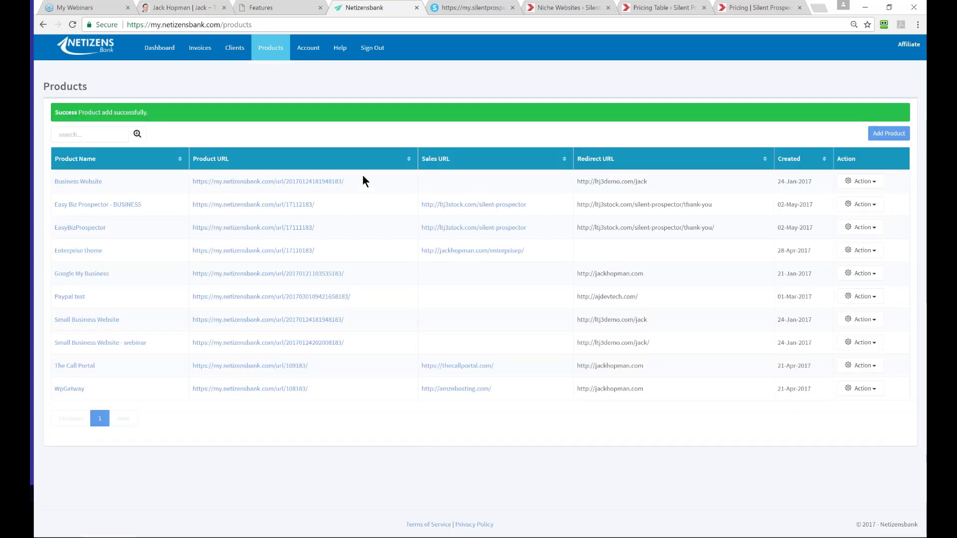
left_click_drag(345, 182, 194, 189)
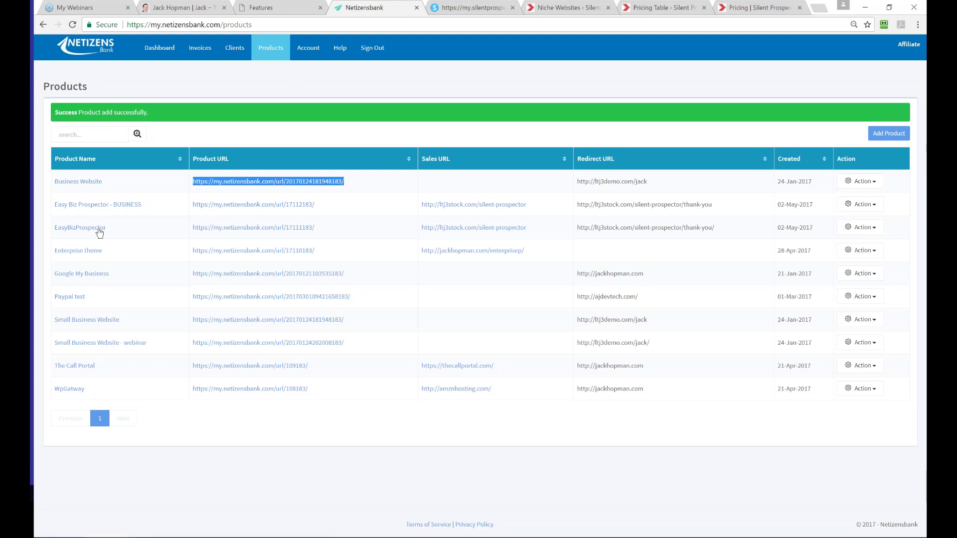
left_click_drag(315, 204, 194, 208)
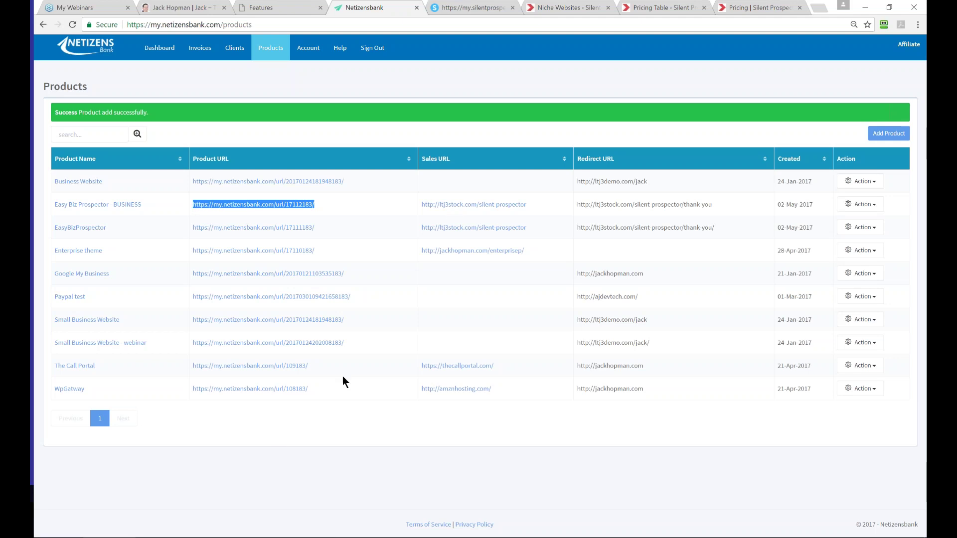
- Switch to the niche site's WordPress admin and open the Monthly Fees price table for editing
left_click(564, 7)
left_click(635, 7)
scroll(693, 400, "down", 5)
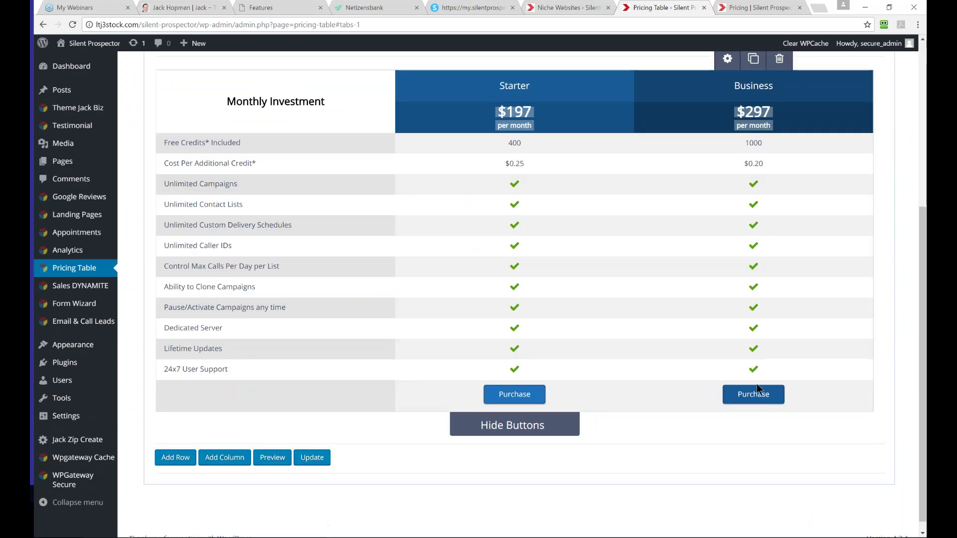
left_click(750, 401)
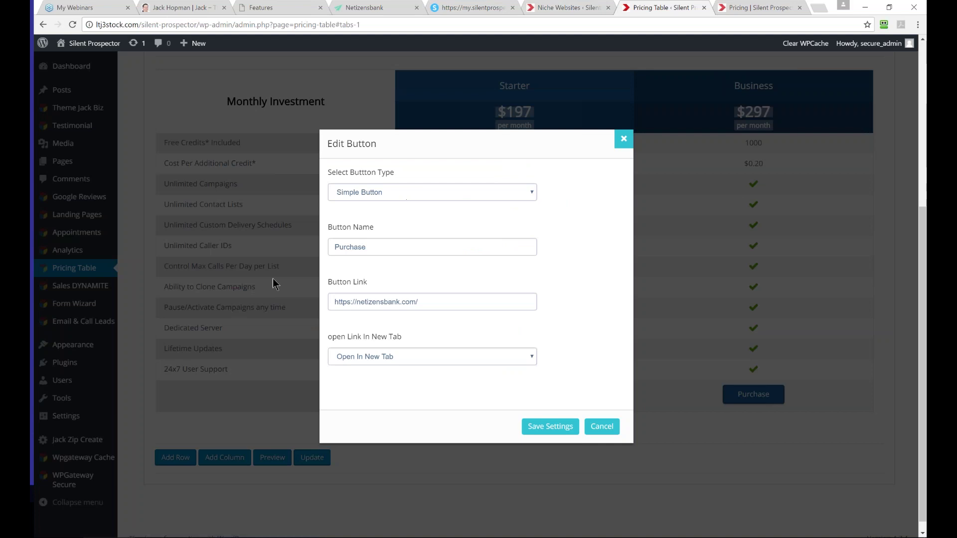
left_click(602, 426)
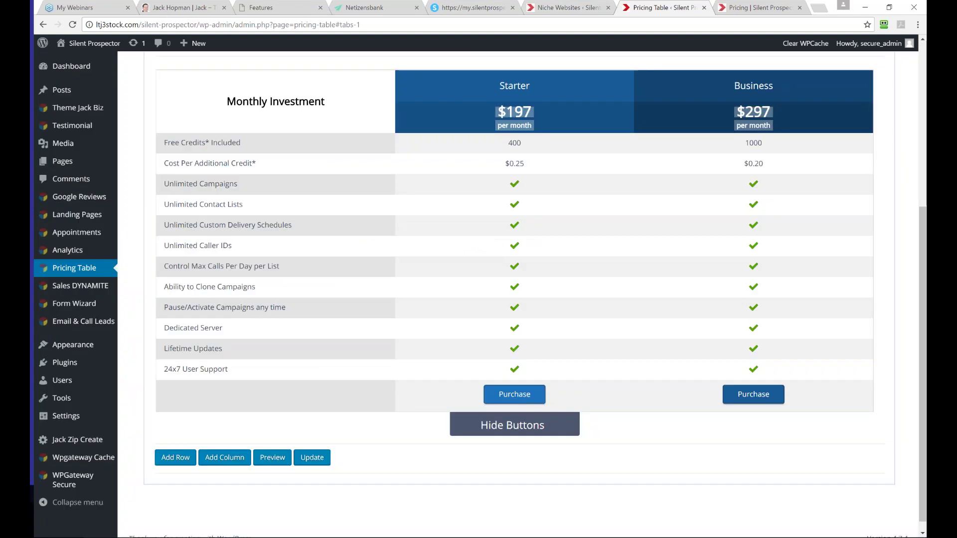
left_click(71, 270)
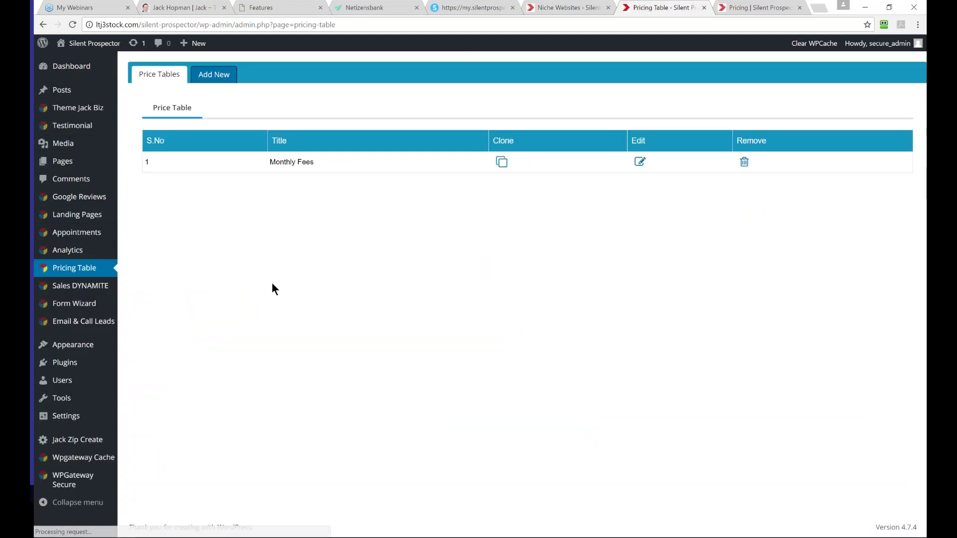
left_click(640, 162)
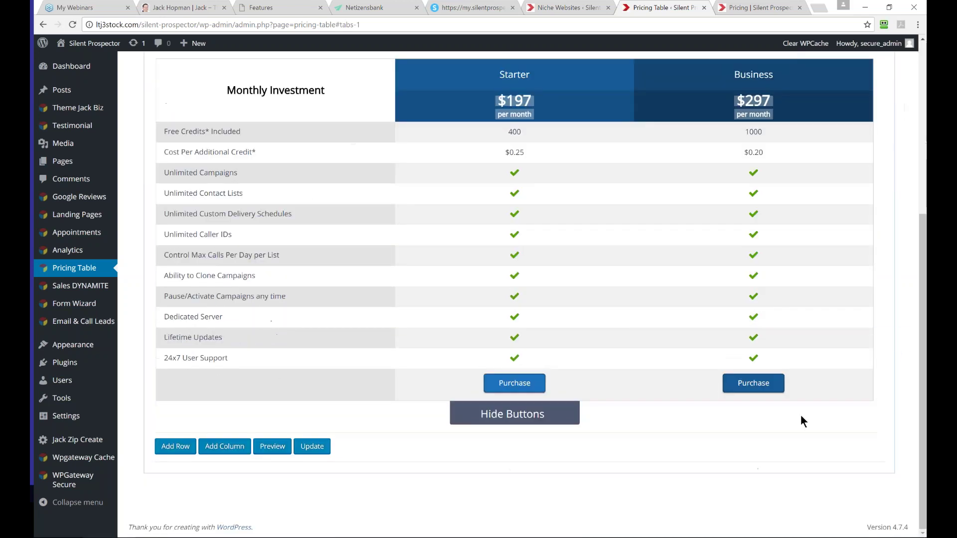
left_click(748, 392)
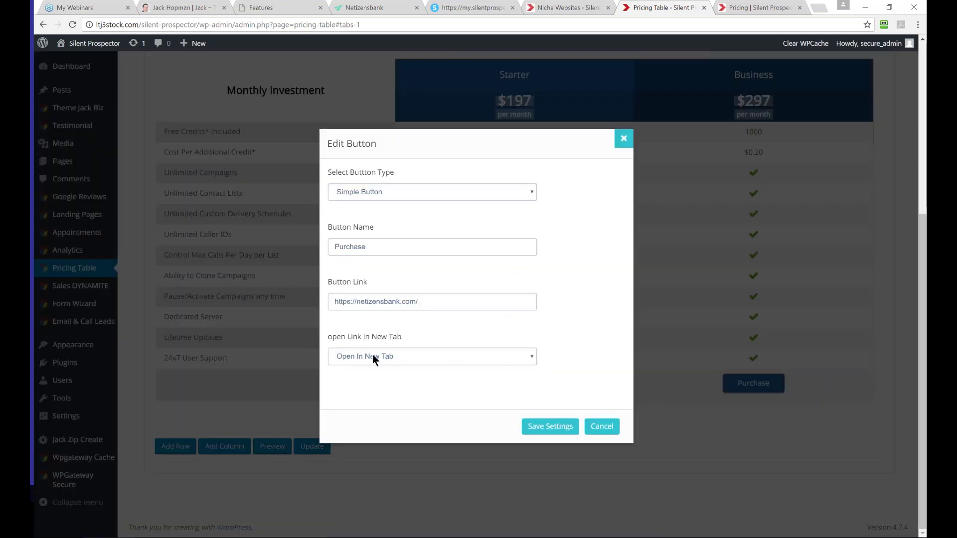
triple_click(427, 297)
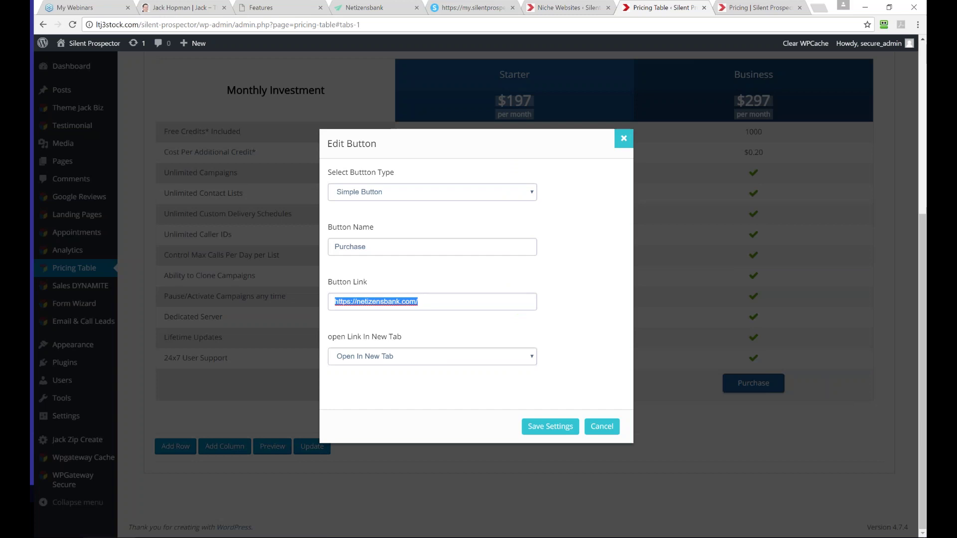
type("https://my.netizensbank.com/url/17112183/")
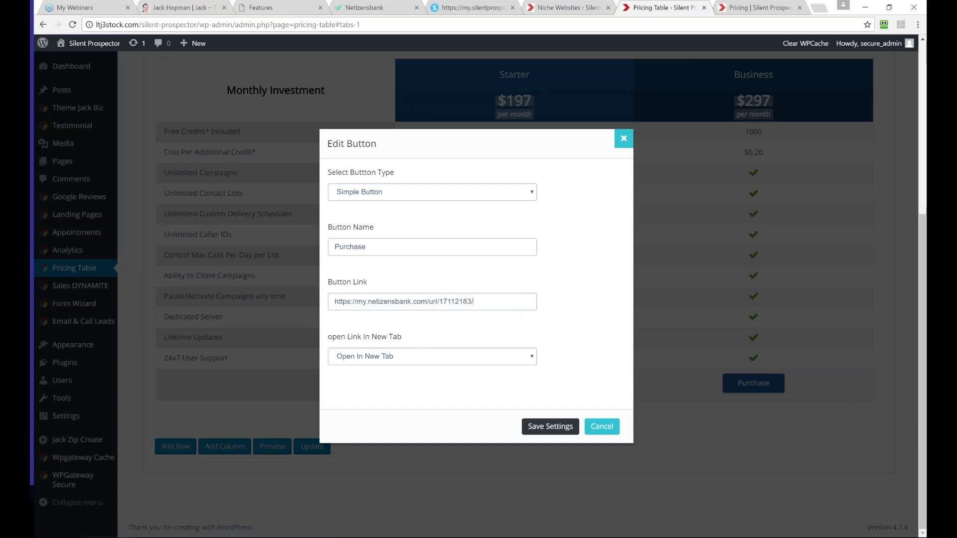
left_click(554, 426)
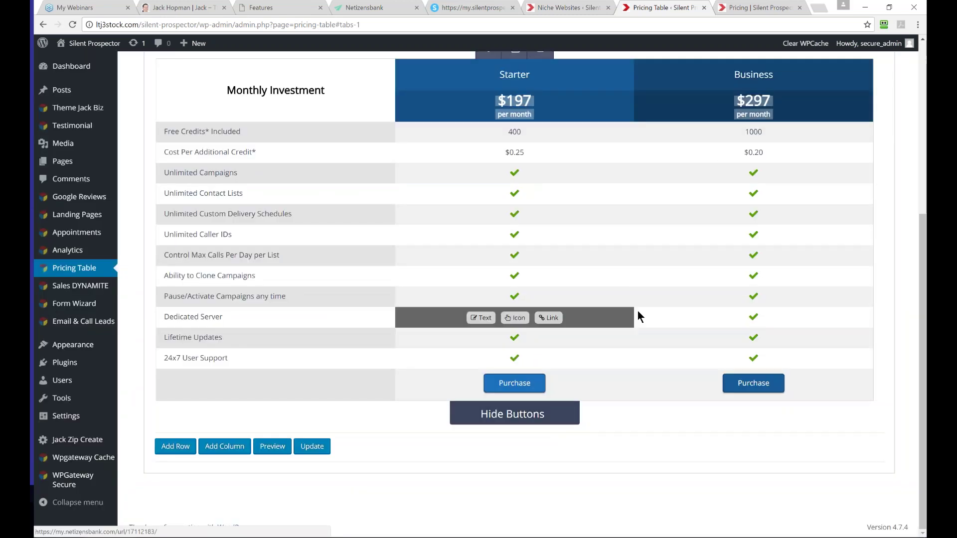
left_click(321, 448)
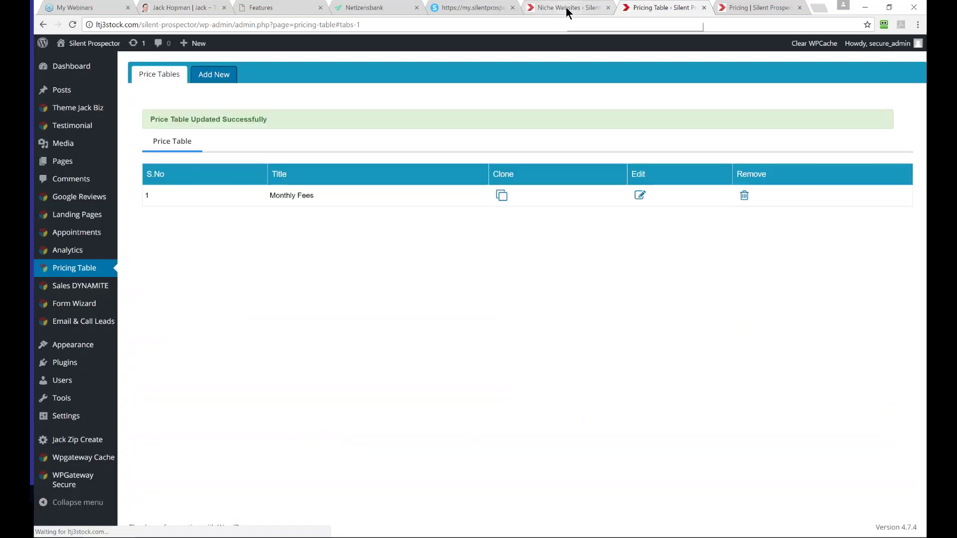
- Reload the niche site's live Pricing page and test the Business plan's Purchase button to open its checkout page
left_click(566, 7)
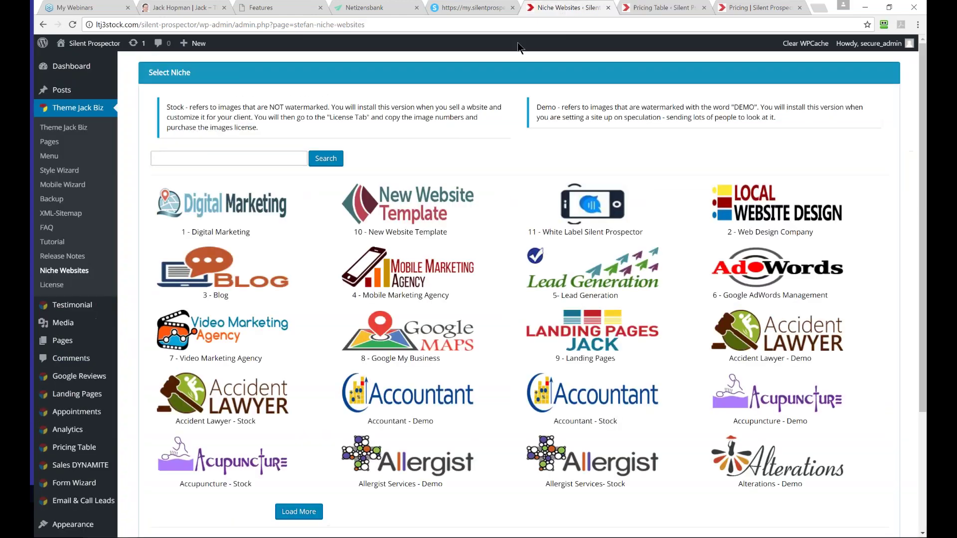
left_click(746, 7)
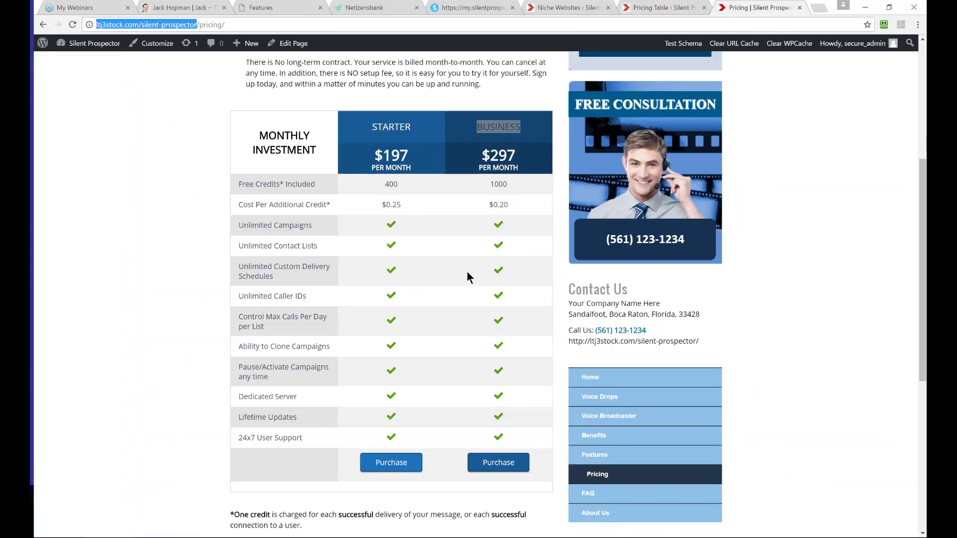
left_click(75, 25)
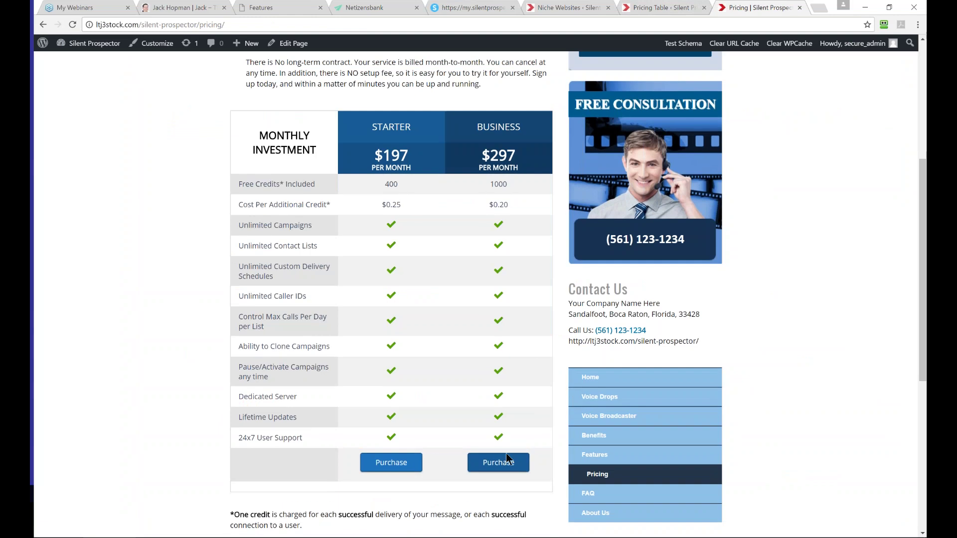
left_click(498, 463)
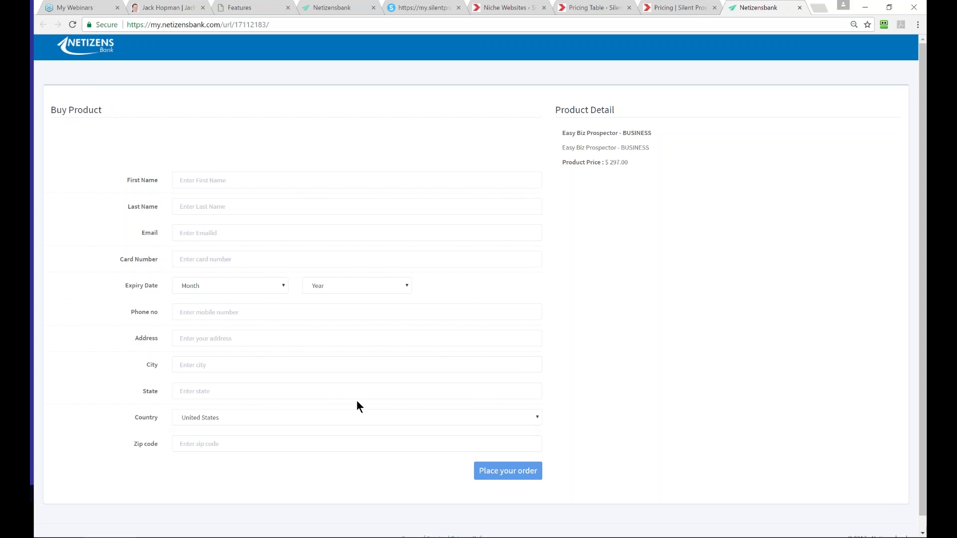
- Compare the checkout page's address with the Business product's URL in the Netizensbank product list, then return to the live Pricing page
left_click_drag(270, 24, 105, 20)
left_click(340, 9)
left_click_drag(342, 208, 194, 209)
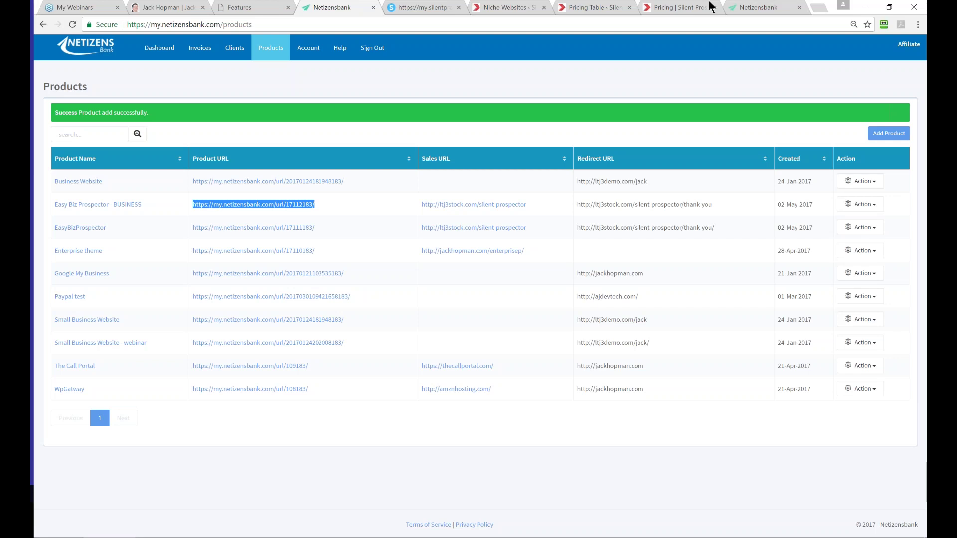
left_click(581, 8)
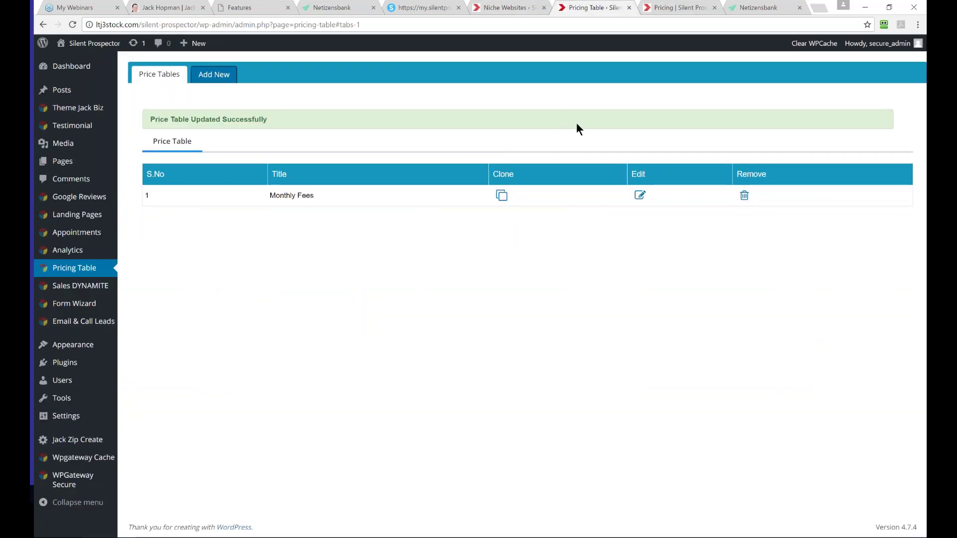
left_click(663, 8)
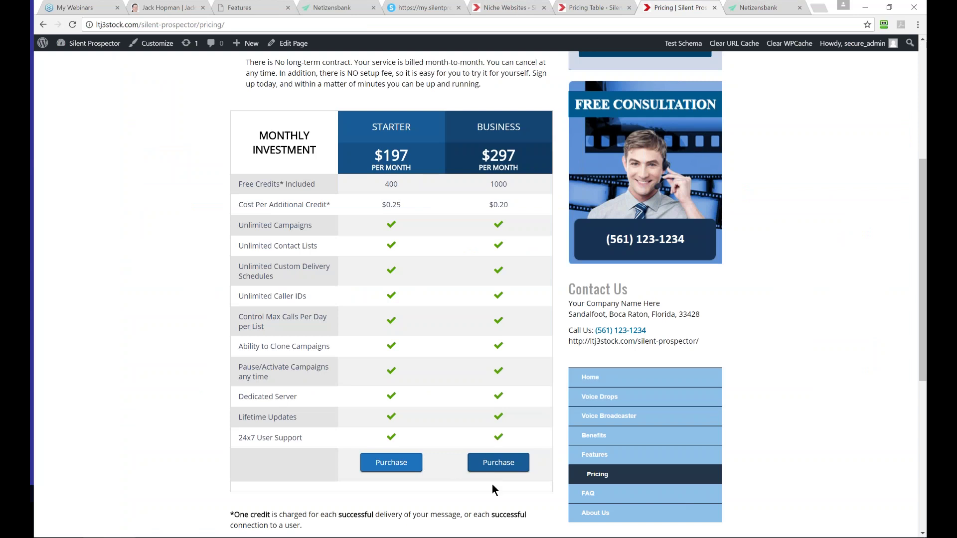
- Check the link stored in the Business column's Purchase button of the Monthly Fees price table, and leave the button settings without saving
left_click(515, 8)
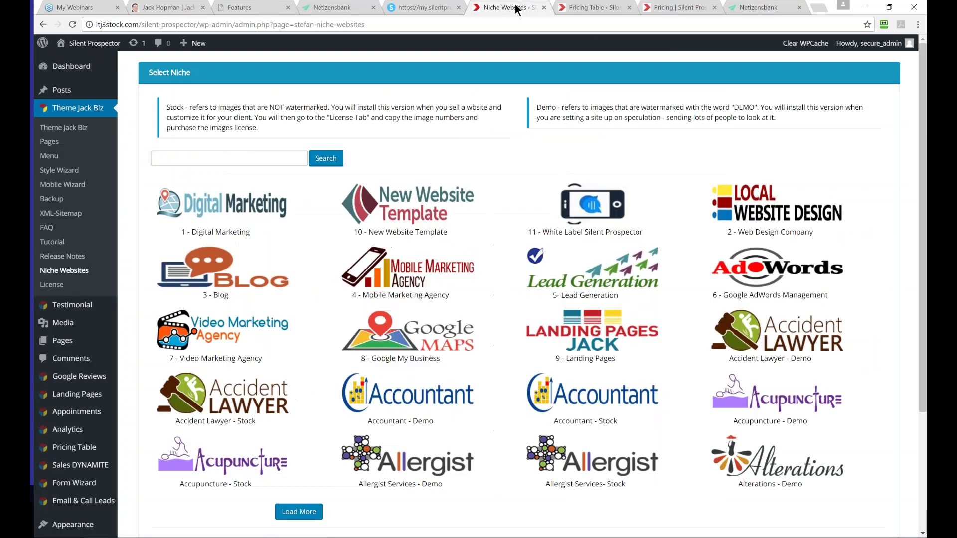
left_click(575, 8)
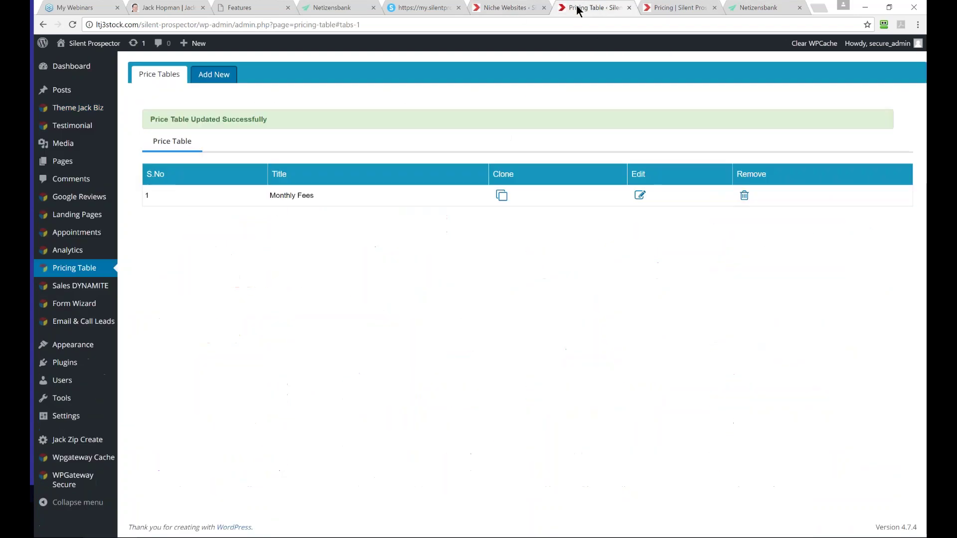
left_click(640, 196)
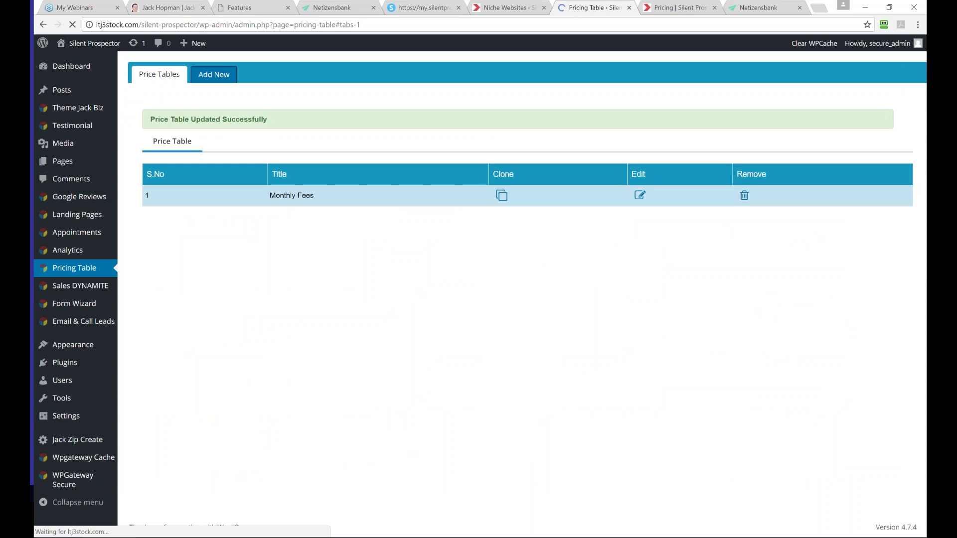
scroll(662, 288, "down", 6)
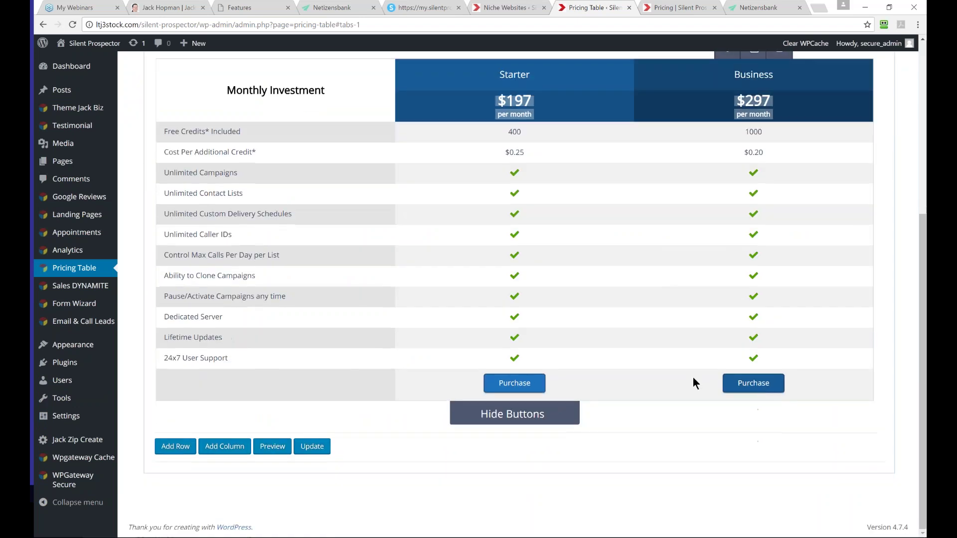
left_click(761, 390)
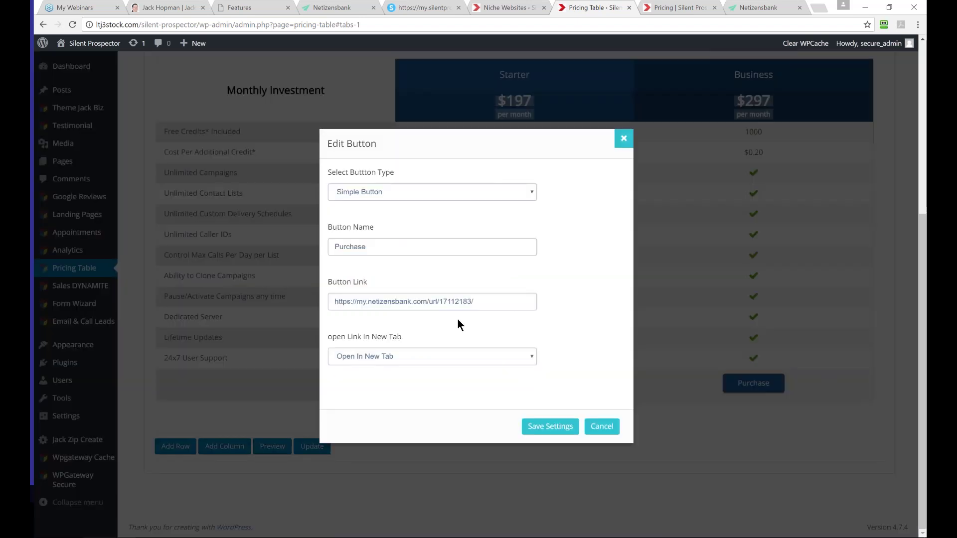
left_click_drag(474, 302, 335, 302)
left_click(602, 427)
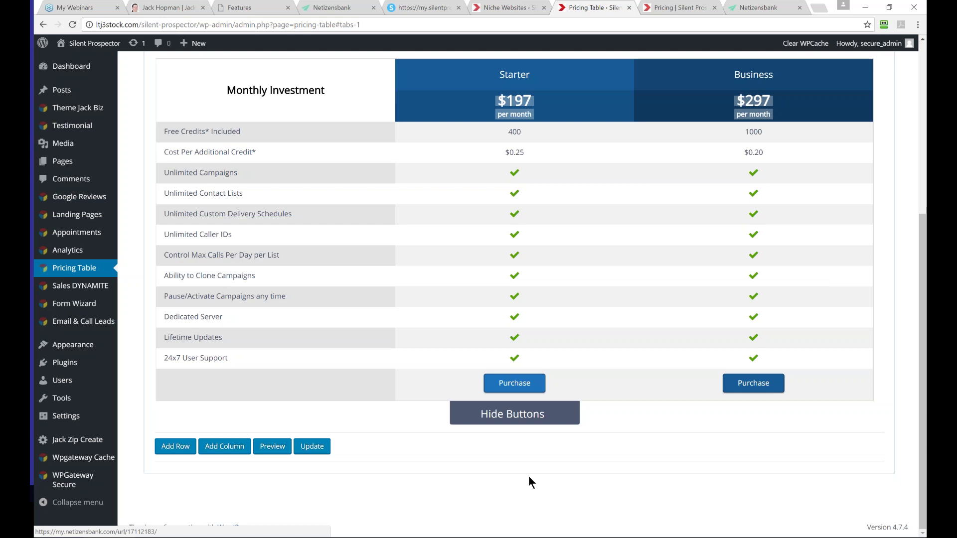
- View Silent Prospector's white label domain order page and open easybizprospector.com in a new browser tab
mouse_move(754, 74)
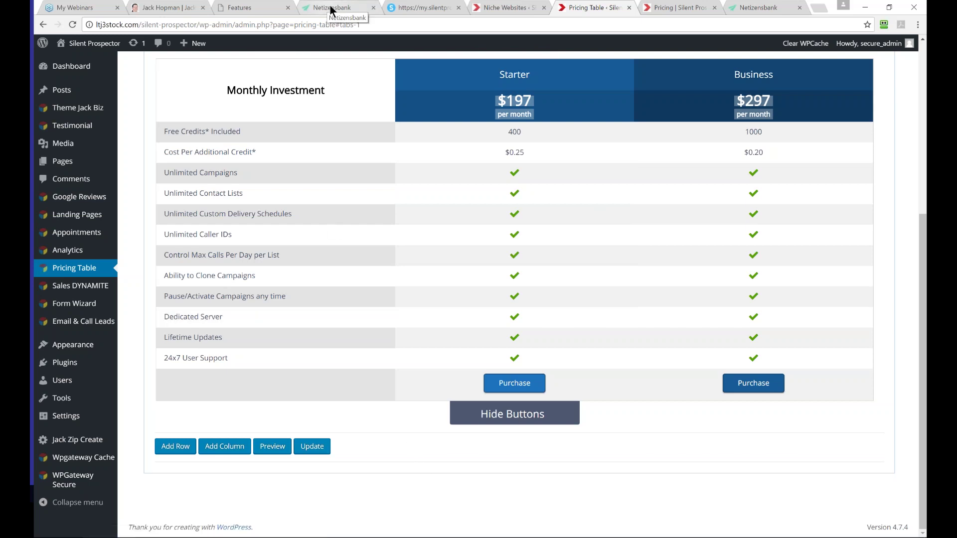
left_click(402, 6)
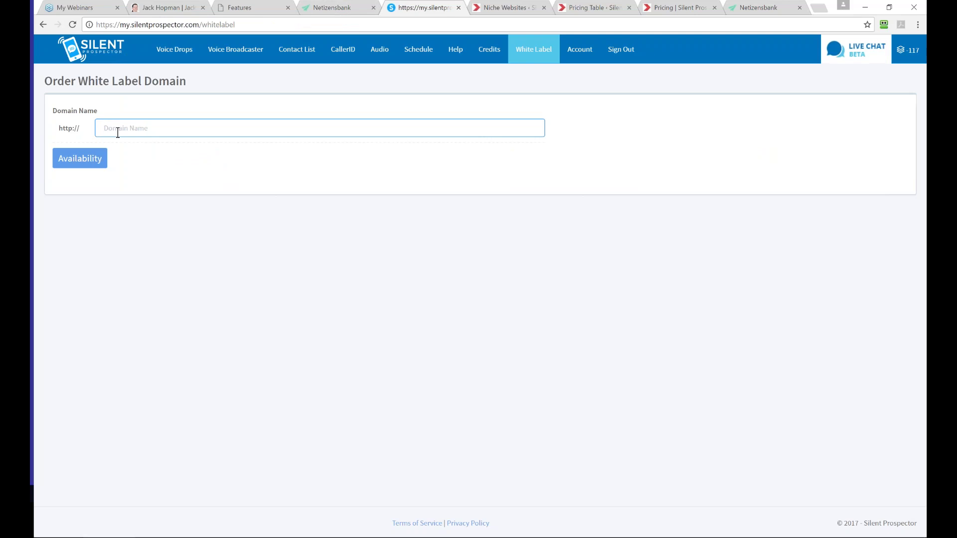
left_click(815, 5)
type("ea")
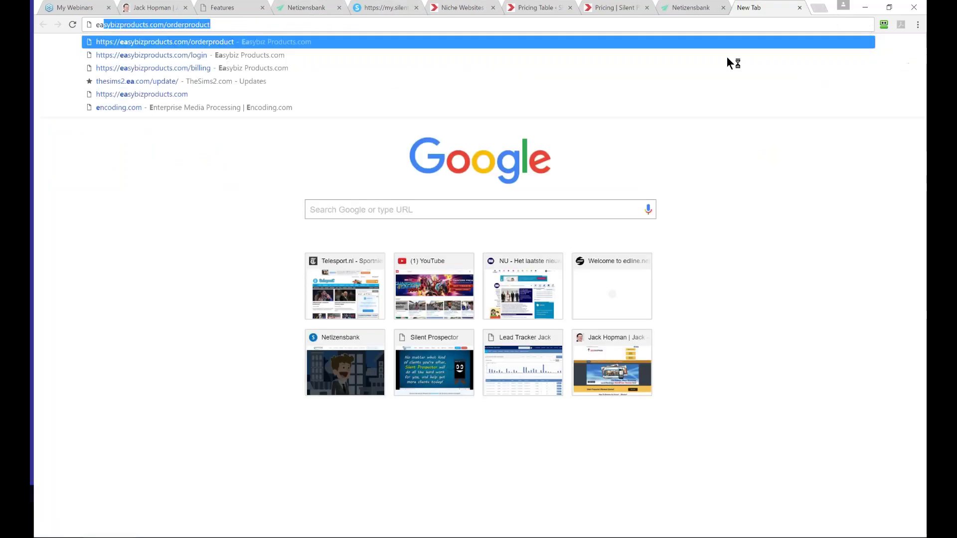
type("sybizprospector")
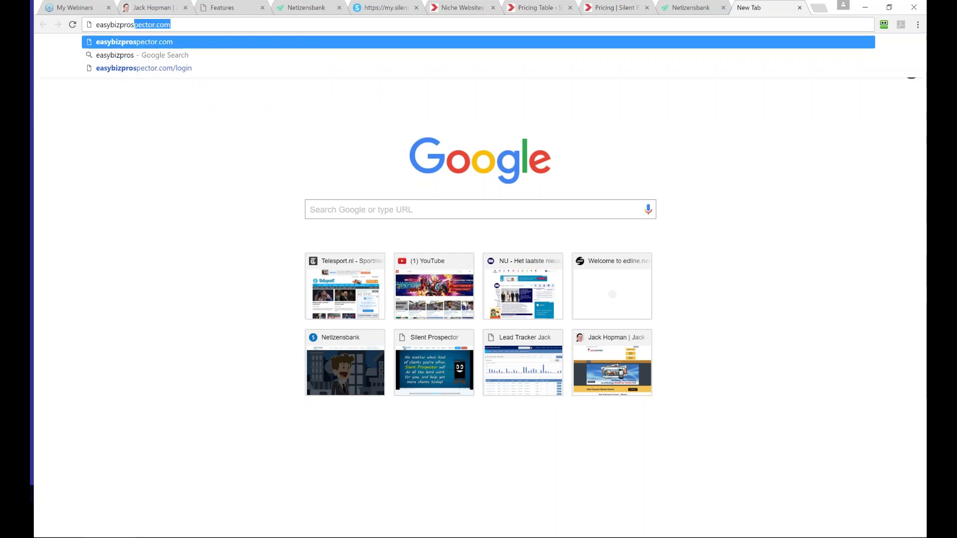
key("Return")
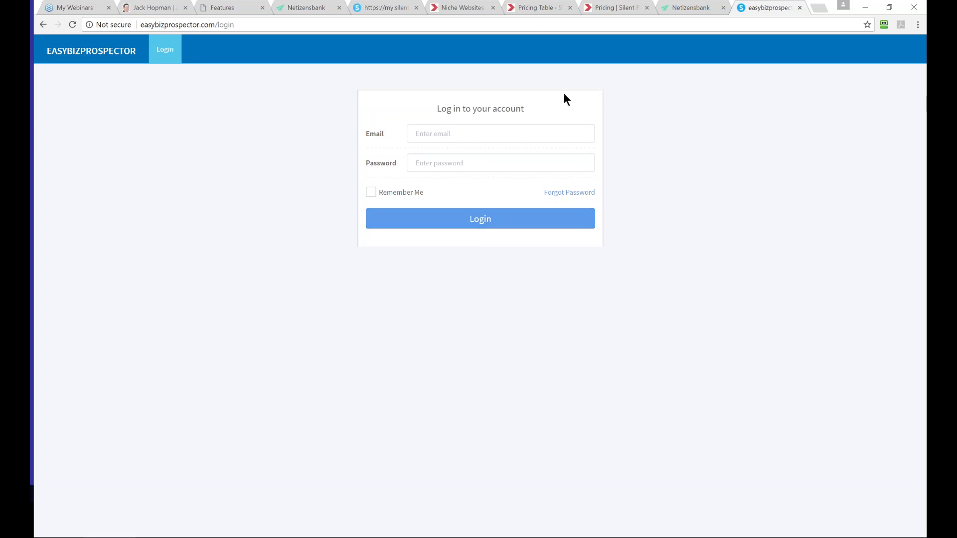
- Return to the live niche site, look over its Home page, and go back to its Pricing page
left_click(535, 8)
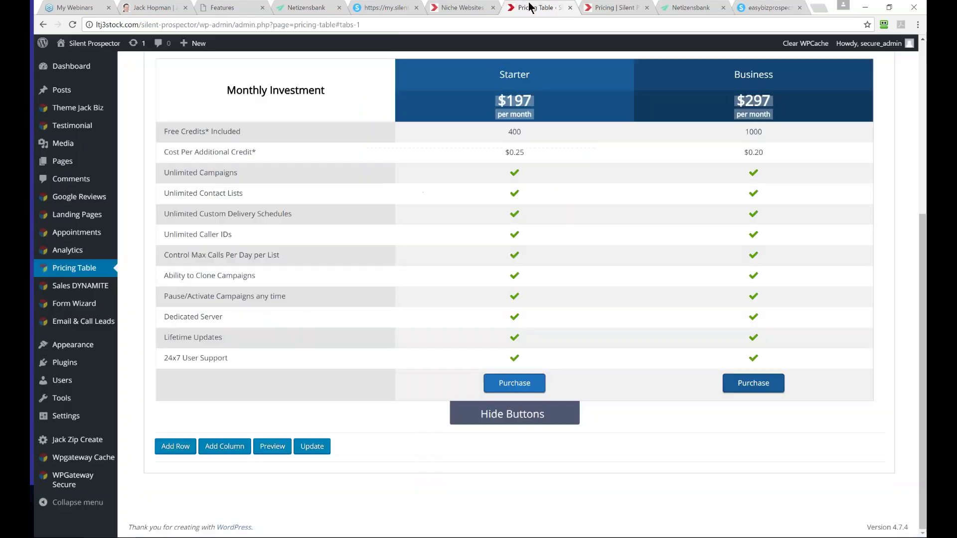
left_click(609, 6)
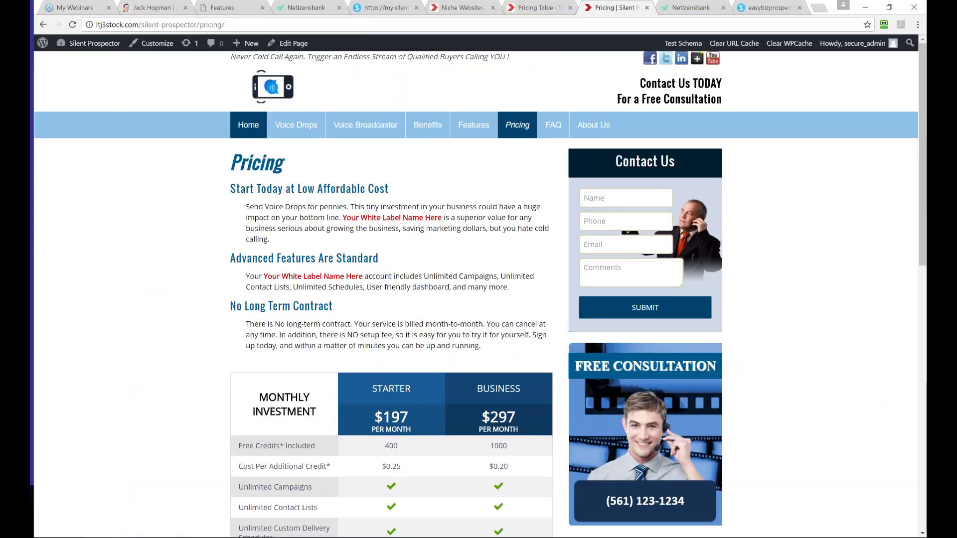
left_click(248, 124)
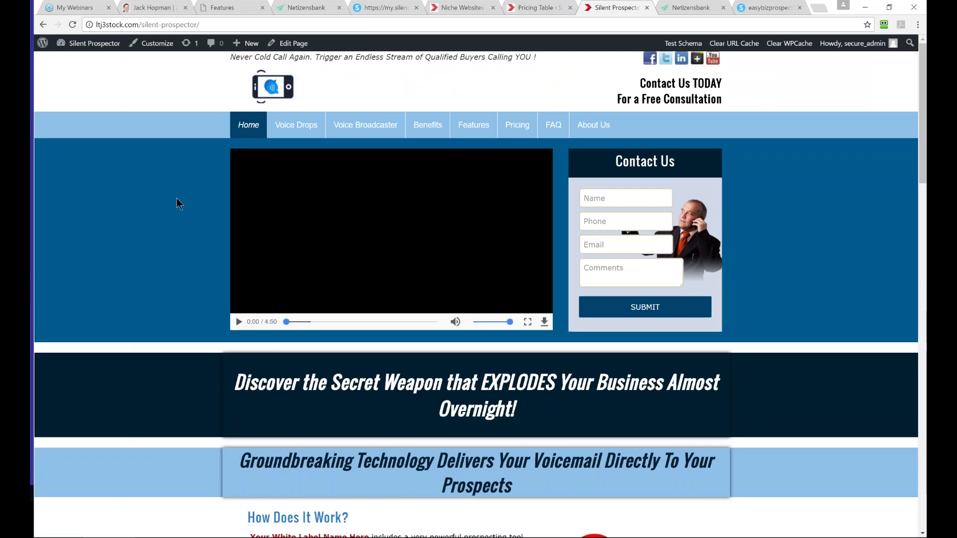
scroll(178, 202, "down", 5)
scroll(178, 197, "up", 5)
left_click(514, 129)
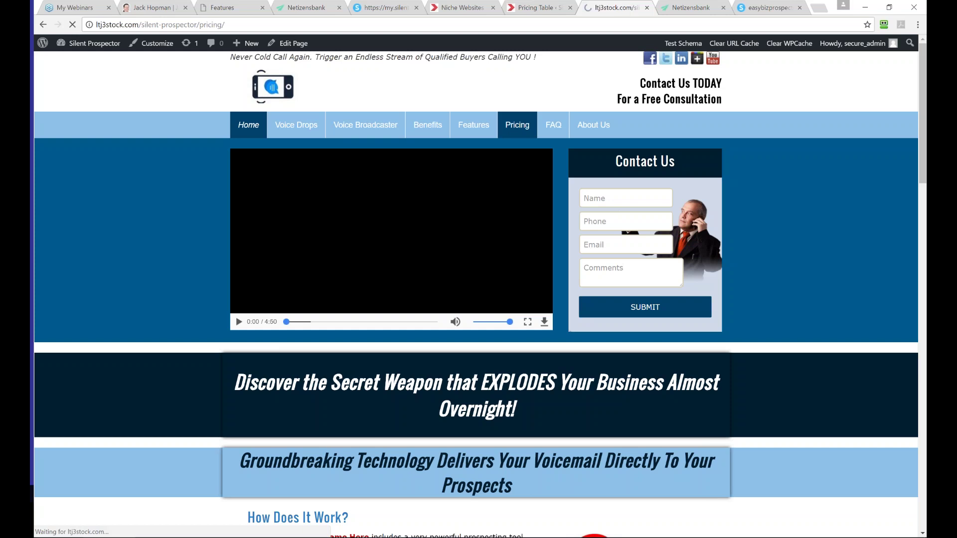
- Look over the live Pricing page's plan table, marking the Starter plan's monthly price and its free credits
scroll(452, 278, "down", 4)
scroll(383, 171, "down", 3)
scroll(377, 141, "up", 2)
scroll(431, 320, "up", 1)
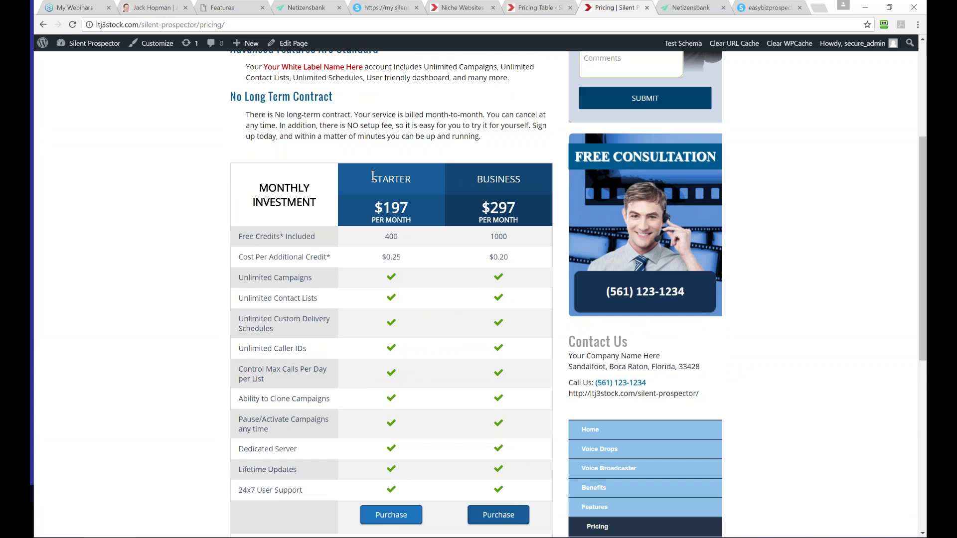
left_click_drag(374, 207, 407, 205)
left_click_drag(376, 232, 390, 236)
- Reopen the Monthly Fees price table in the site's admin area and look at the Starter column's price
left_click(536, 8)
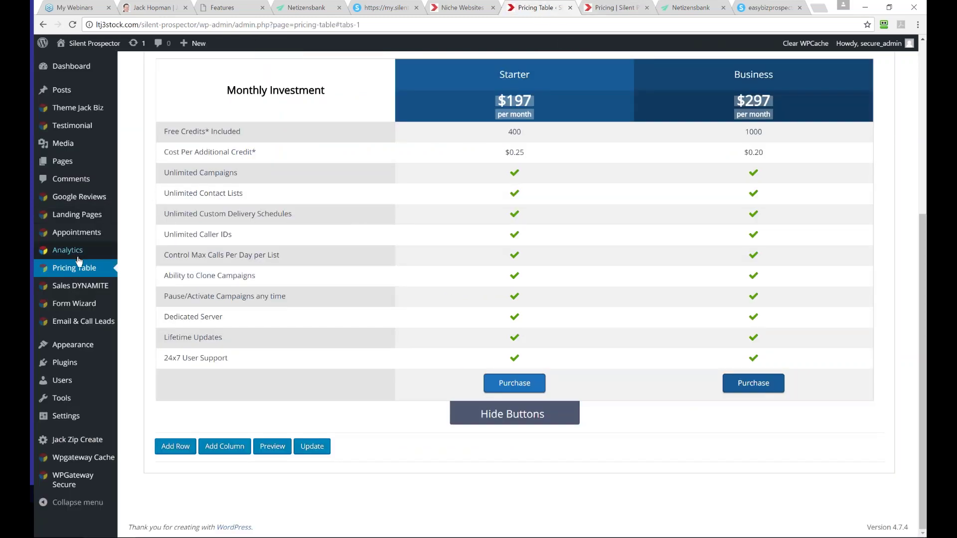
left_click(65, 270)
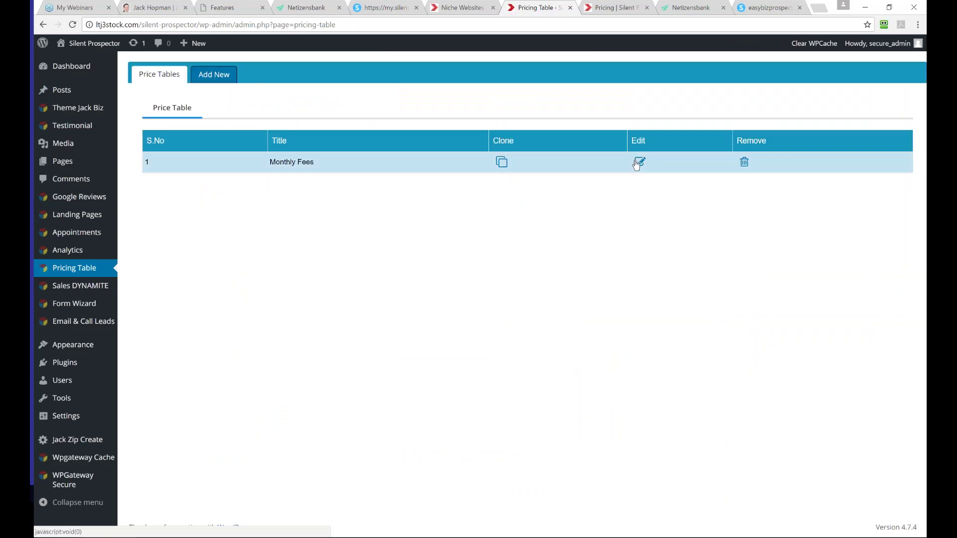
left_click(639, 162)
scroll(537, 318, "down", 3)
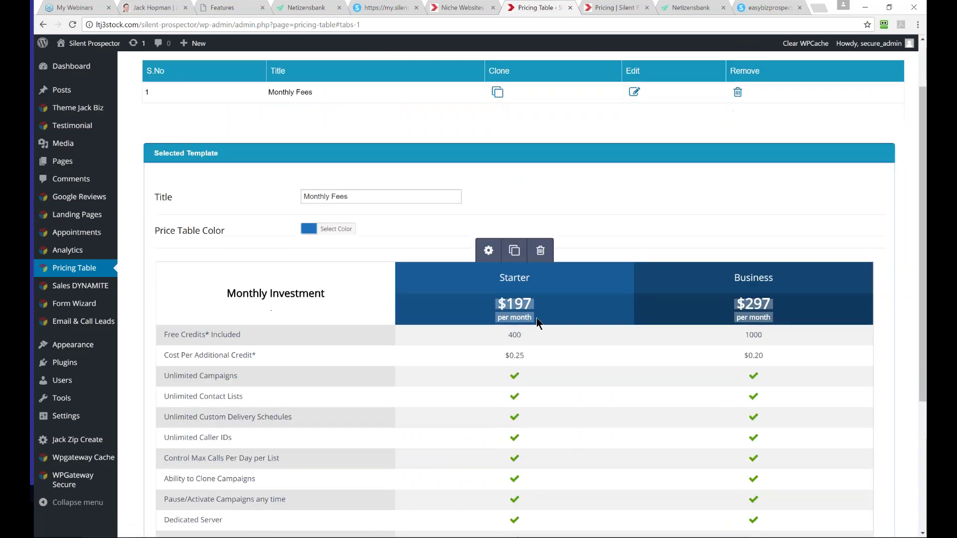
left_click(514, 168)
left_click(690, 530)
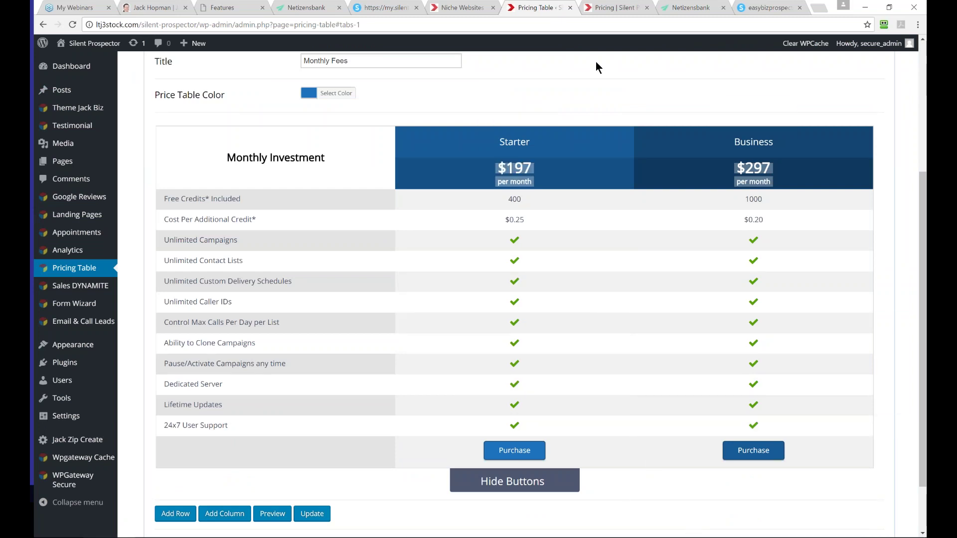
- Close the Business checkout page, view the Netizensbank product list, and return to the Purchase buttons on the live Pricing page
left_click(604, 8)
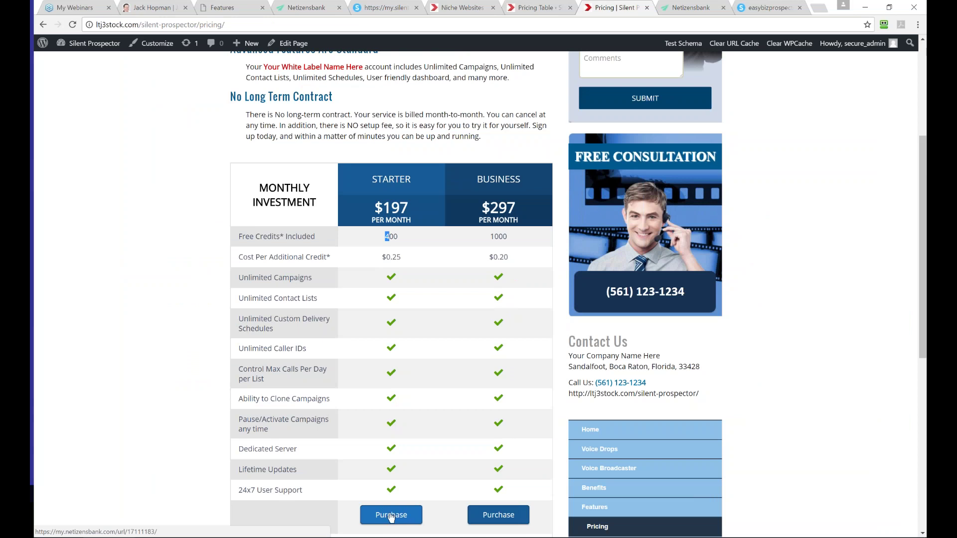
left_click(692, 9)
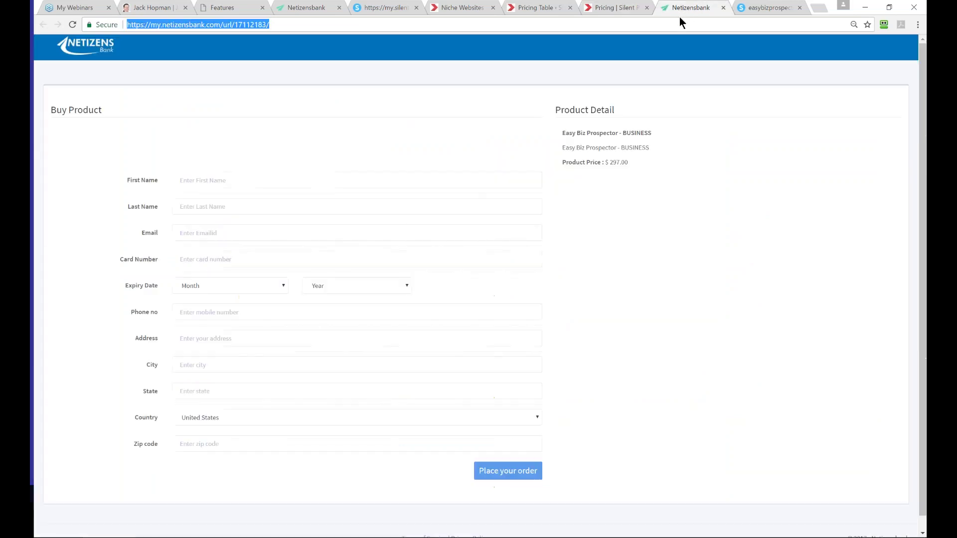
left_click(723, 7)
left_click(327, 6)
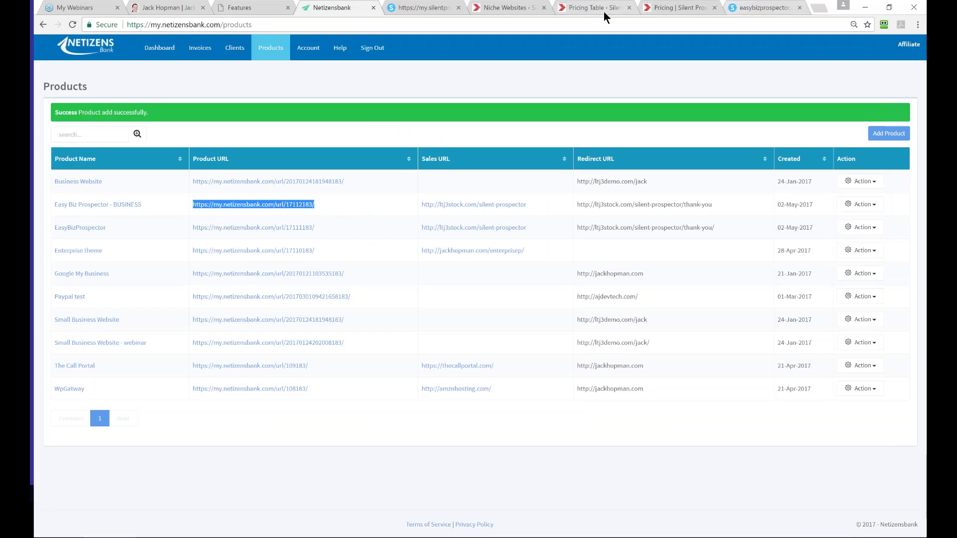
left_click(675, 11)
scroll(432, 356, "down", 3)
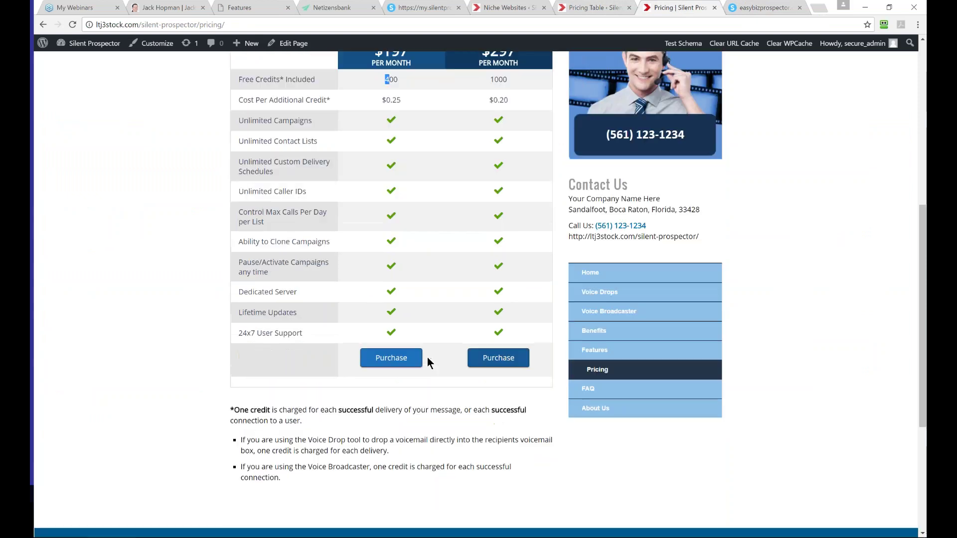
- Check the link stored in the Starter column's Purchase button of the Monthly Fees table, and leave its settings without saving
left_click(591, 8)
left_click(511, 451)
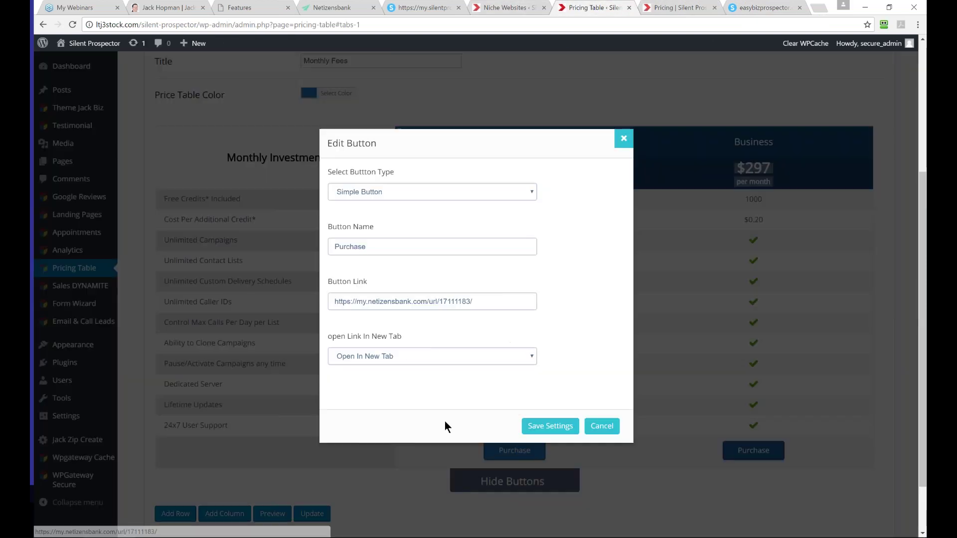
left_click_drag(474, 302, 333, 301)
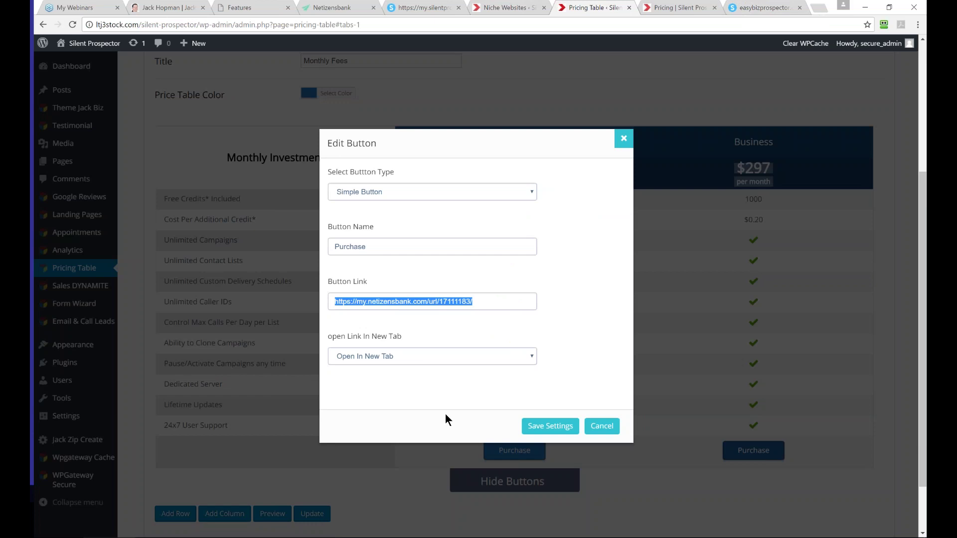
left_click(624, 138)
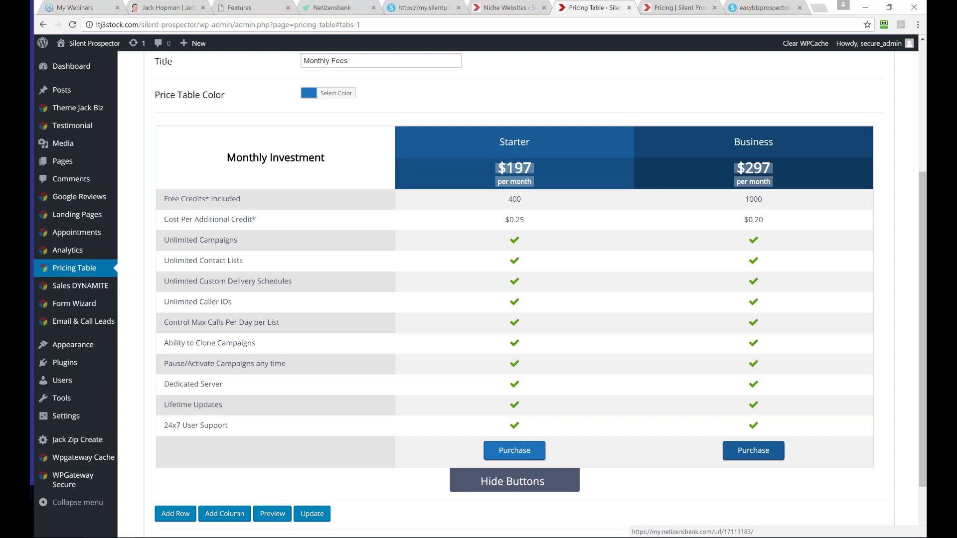
mouse_move(509, 228)
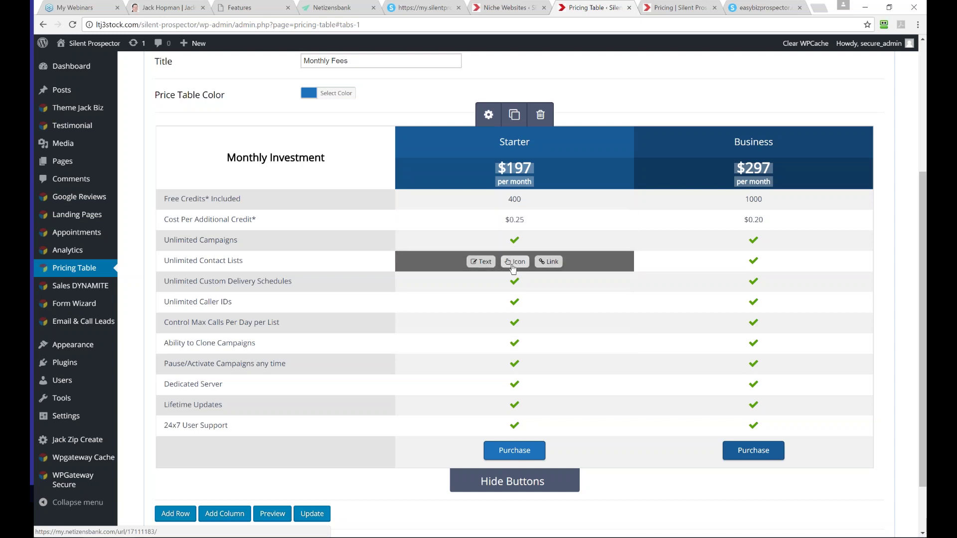